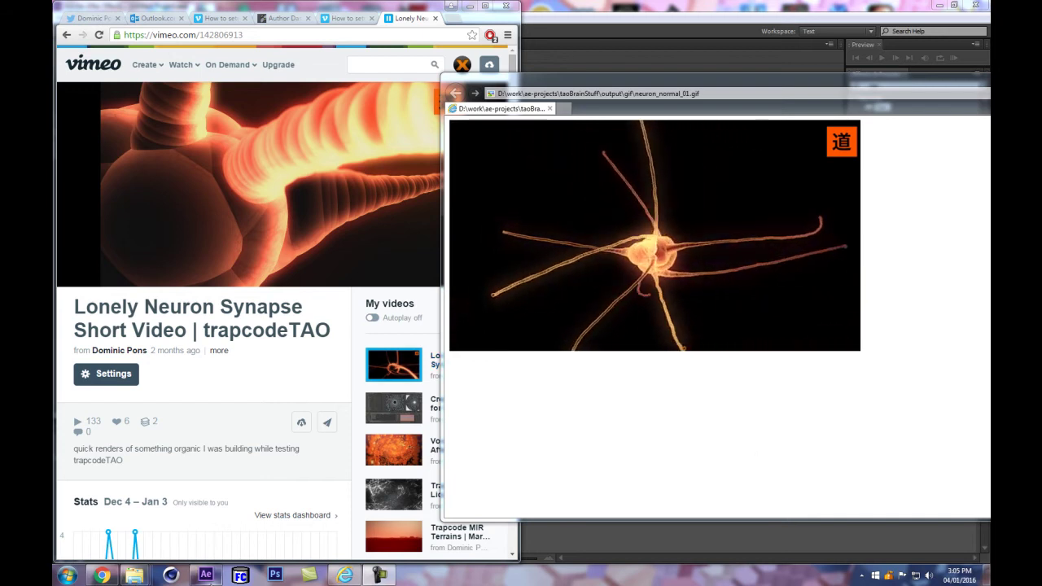
Switch to After Effects and create a 1920 x 1080, 30 fps composition named TAO-neuron.
mouse_move(210, 583)
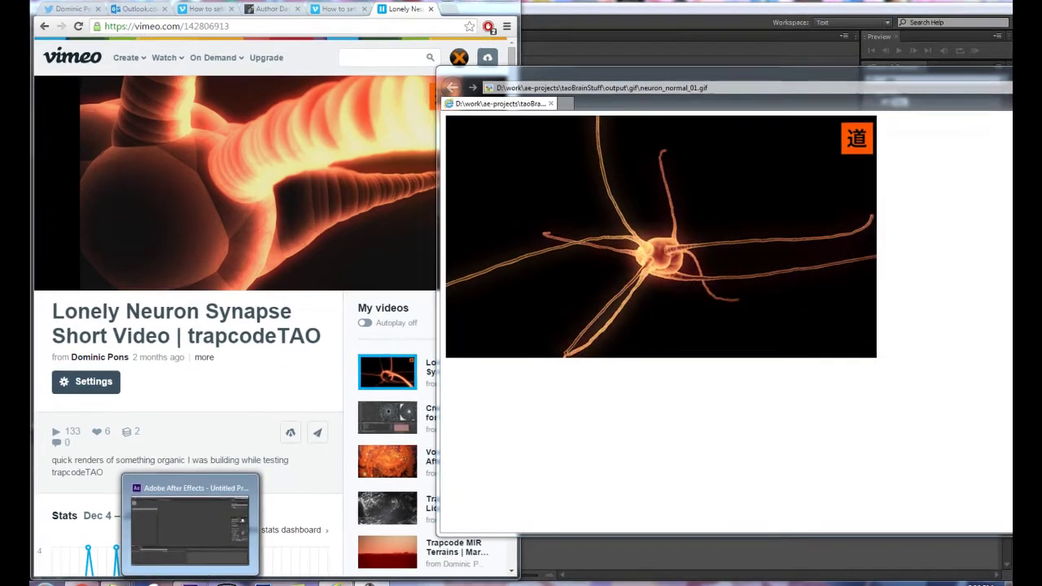
click(190, 526)
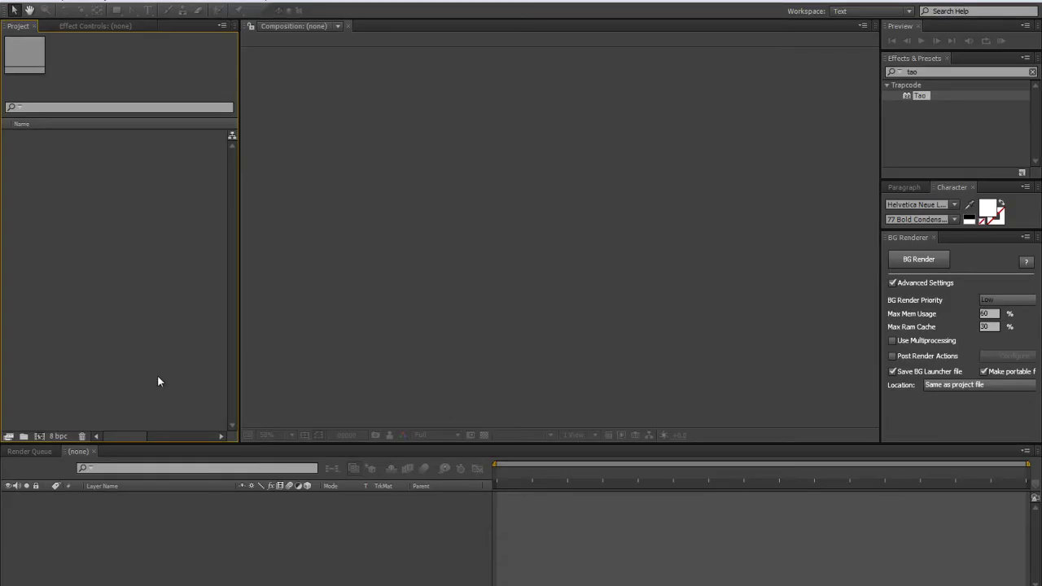
key(ctrl+n)
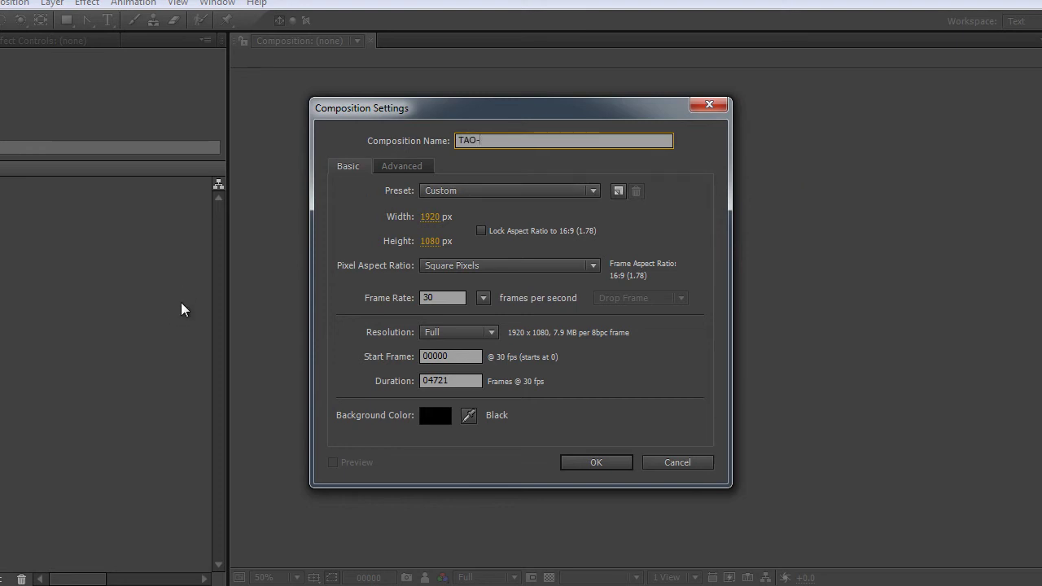
text(TAO-neuron)
key(Return)
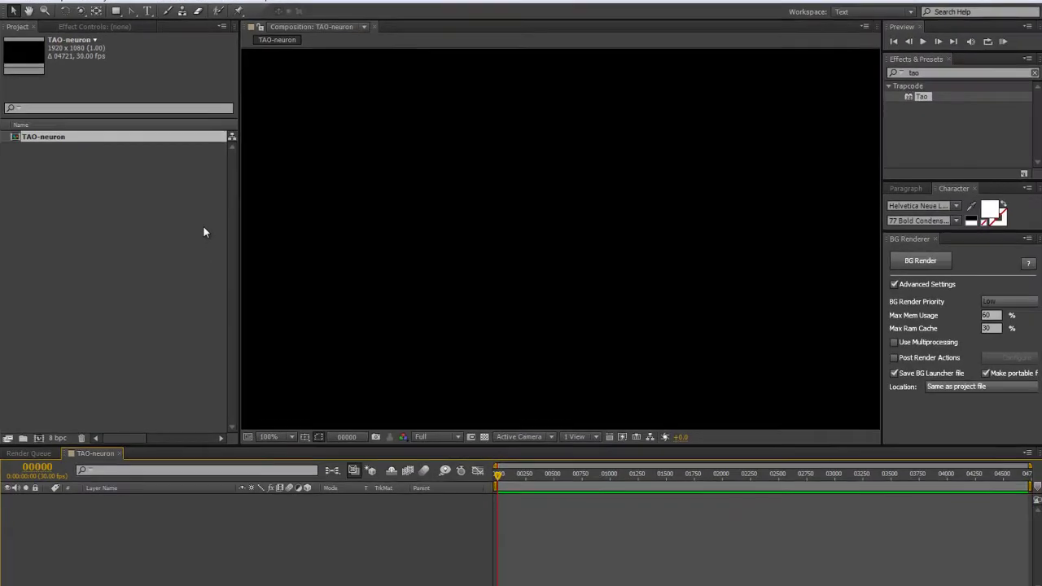
Add a black solid named TAO to the composition and apply the Trapcode Tao effect to it.
key(ctrl+y)
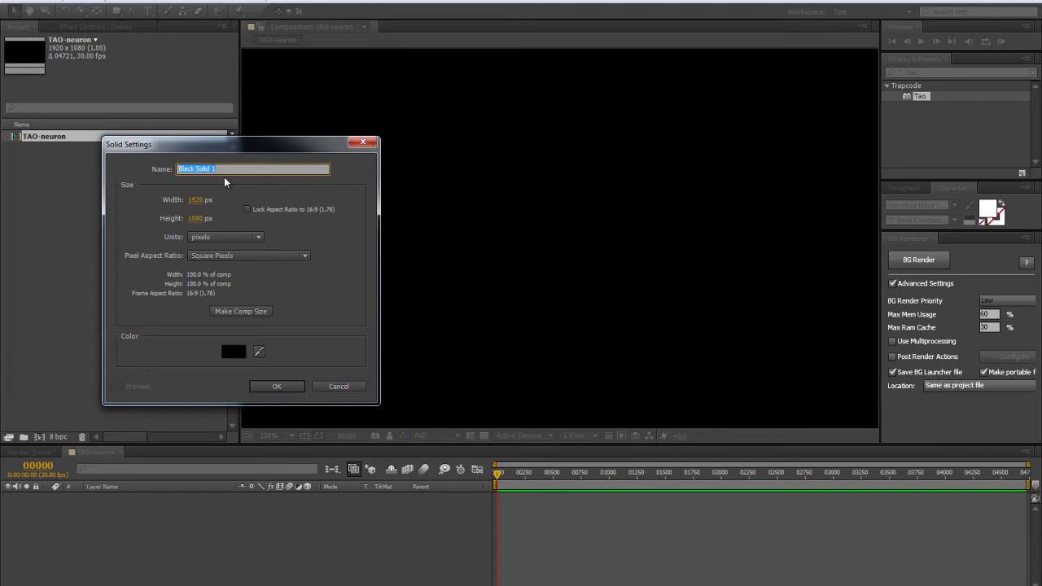
key(Return)
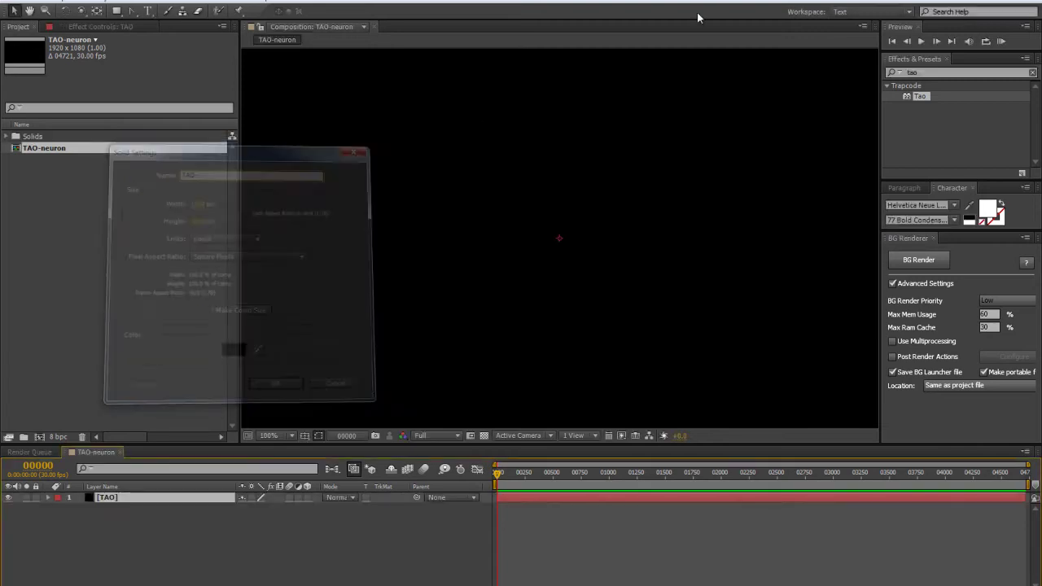
drag(918, 100, 187, 464)
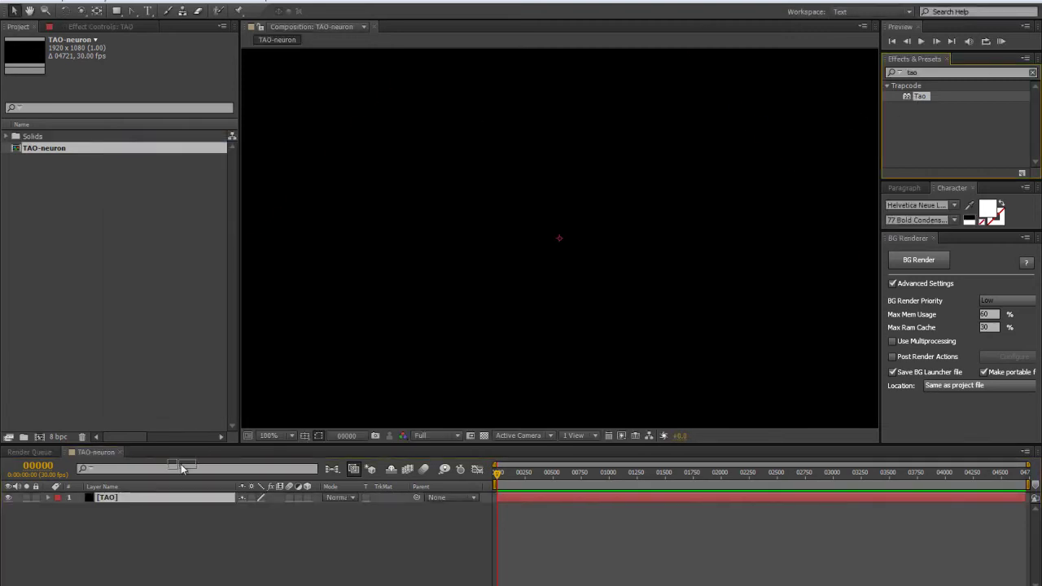
drag(130, 492, 115, 496)
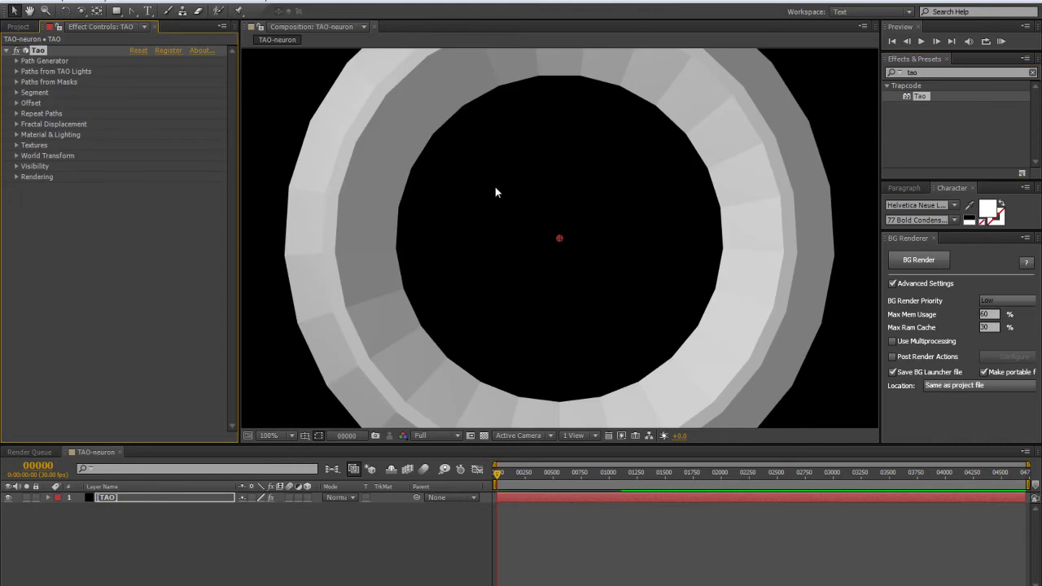
key(comma)
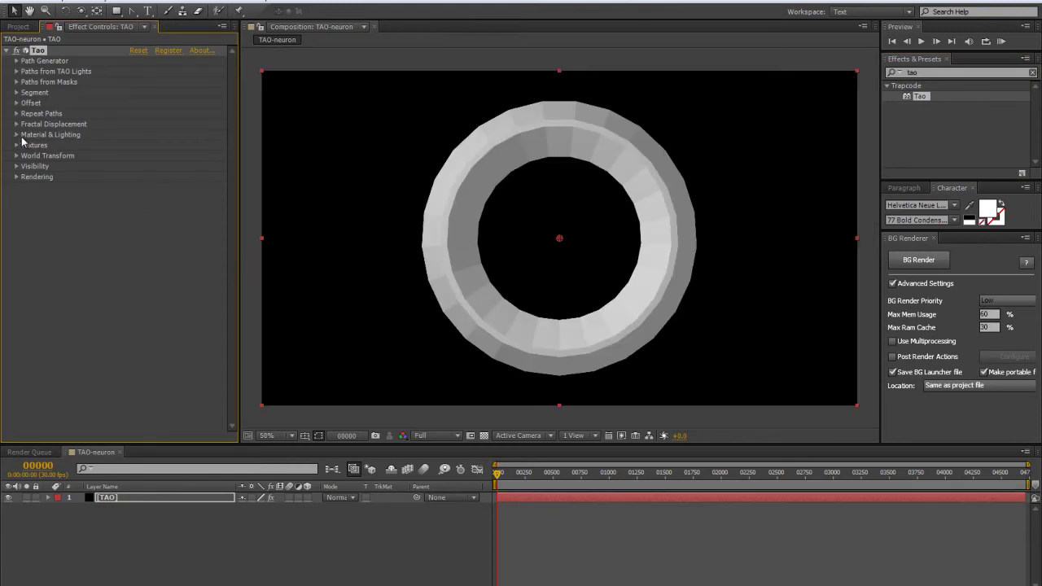
Set the Tao effect's rendering shader to Density.
click(17, 136)
click(17, 136)
click(21, 178)
click(16, 177)
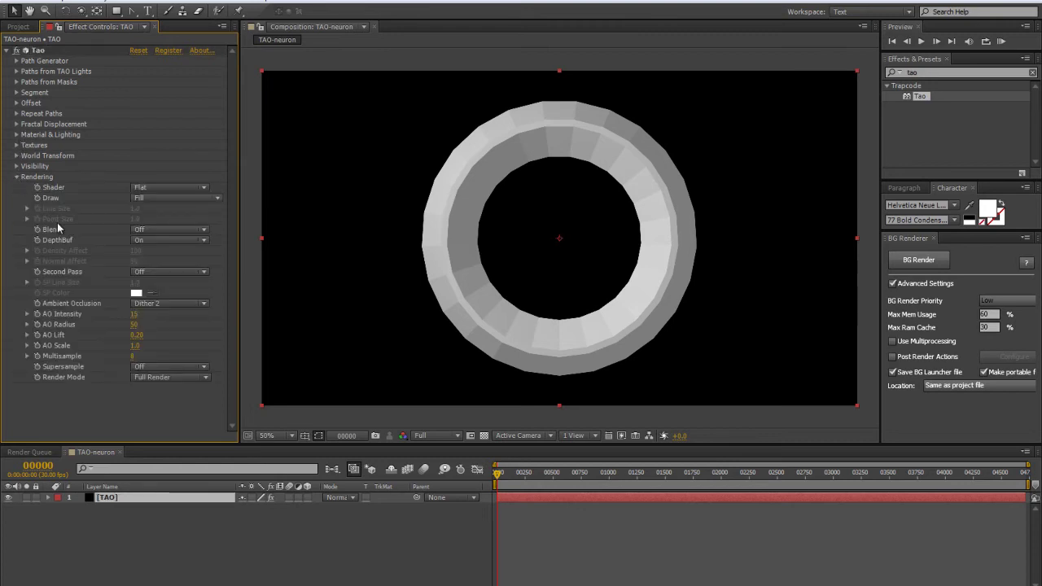
click(167, 189)
click(163, 201)
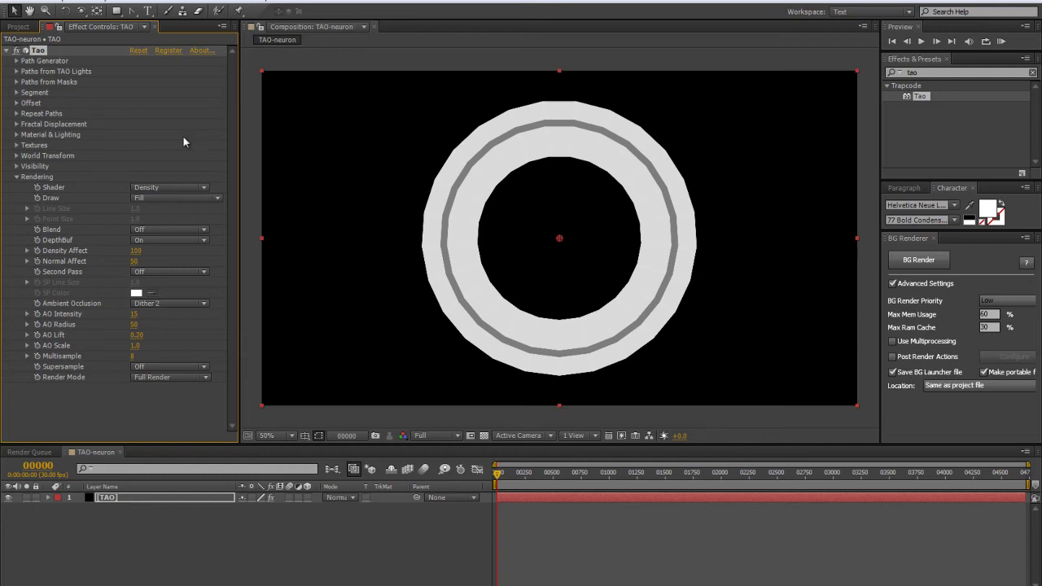
Set the Tao segment mode to Repeat Sphere, with 11 segments and a size of 25.
click(16, 83)
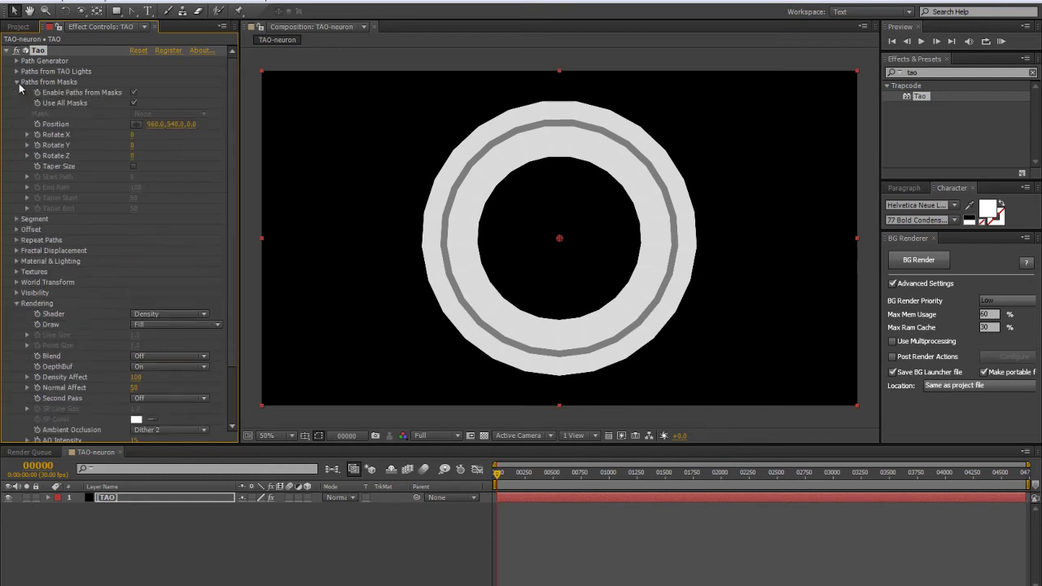
click(16, 219)
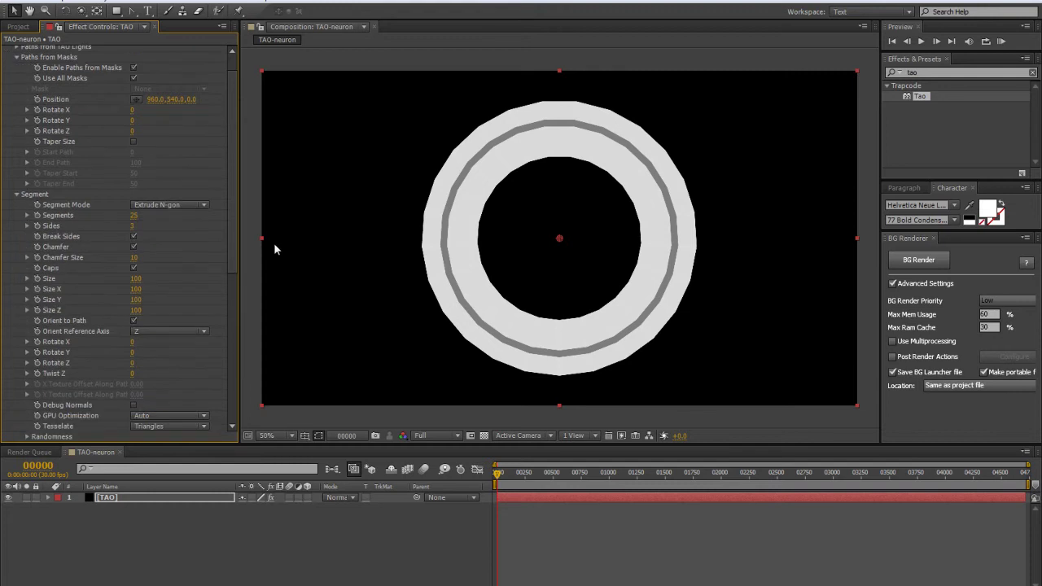
click(167, 205)
click(166, 244)
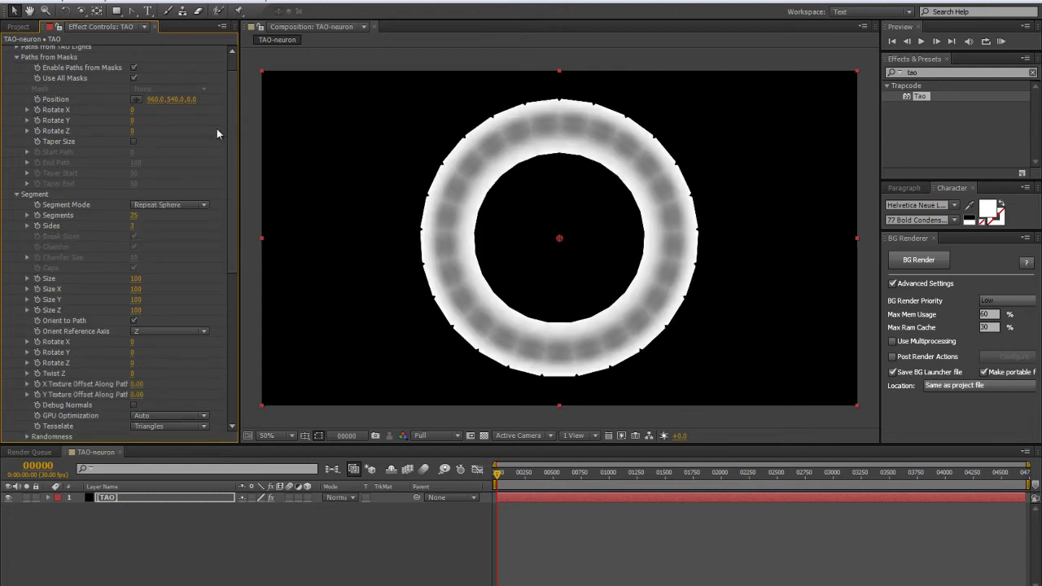
drag(136, 223, 128, 220)
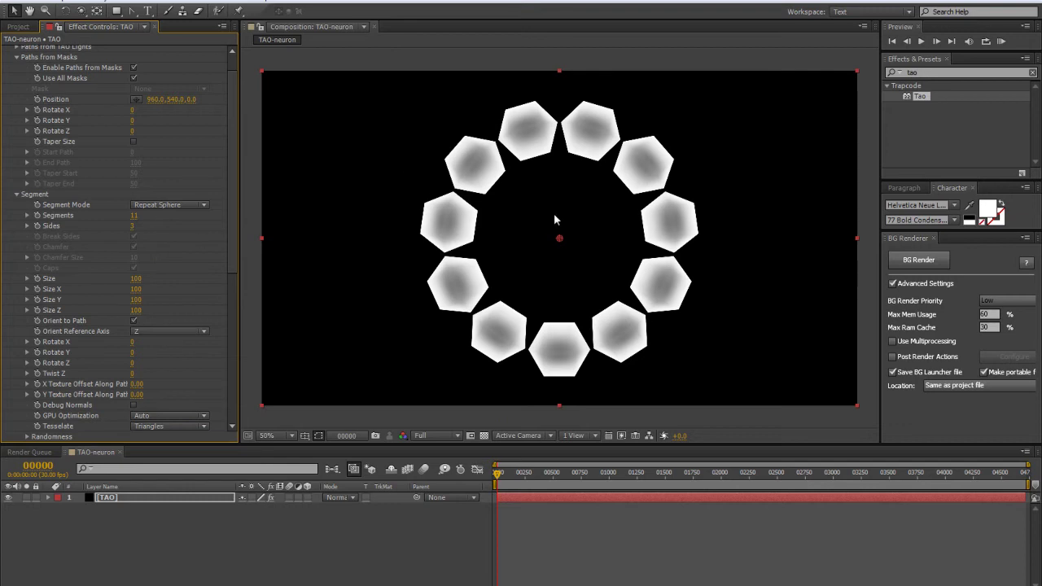
drag(127, 279, 93, 283)
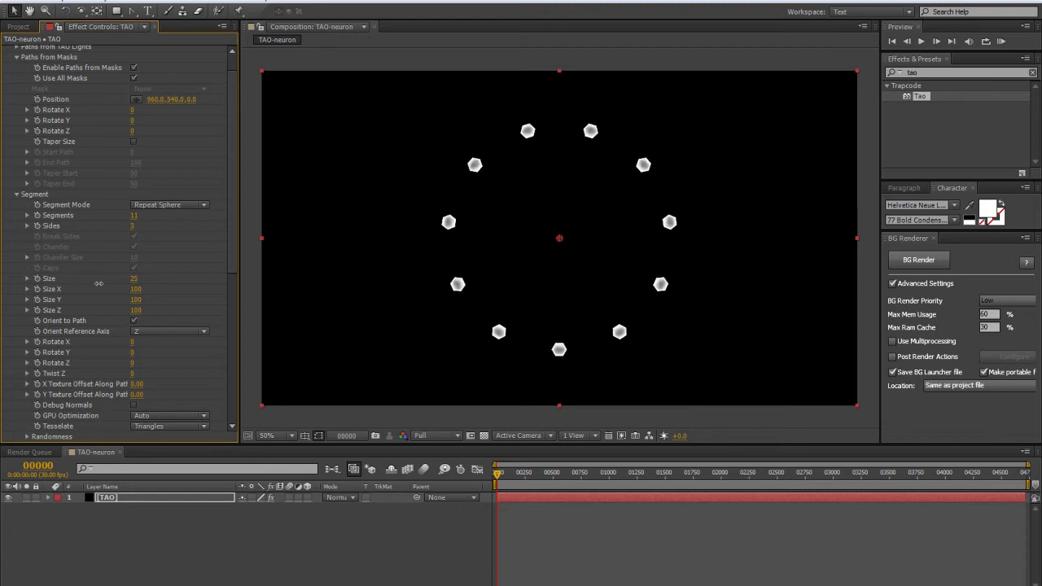
click(186, 580)
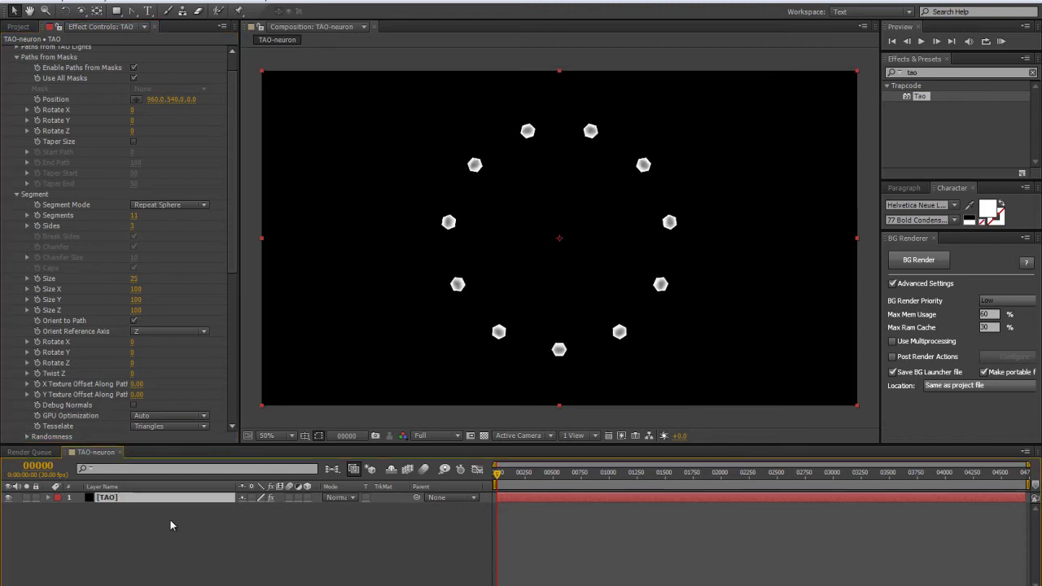
Turn off Generate Path in the Tao effect's path generator.
scroll(180, 149, up, 2)
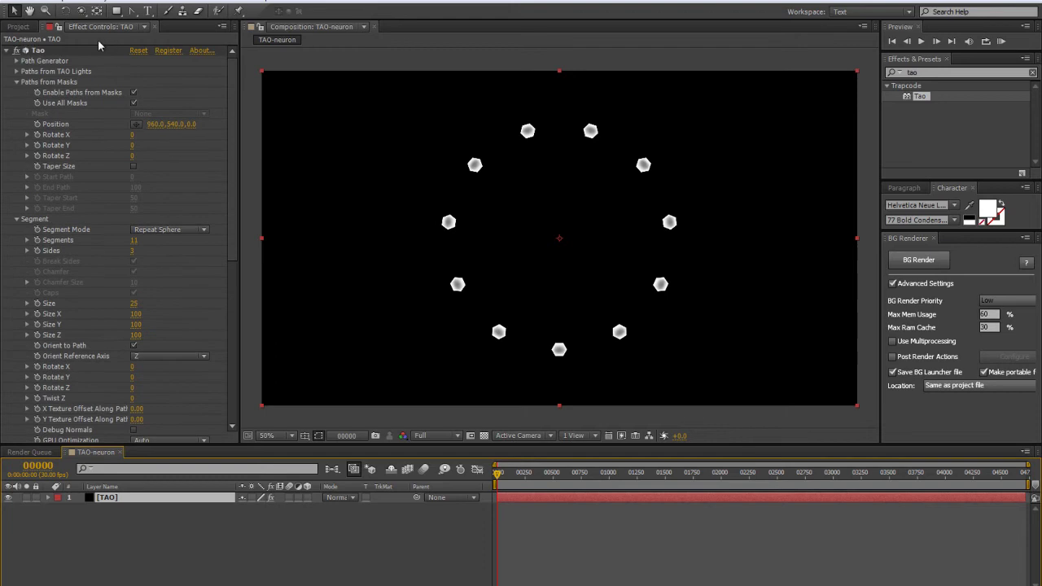
click(17, 61)
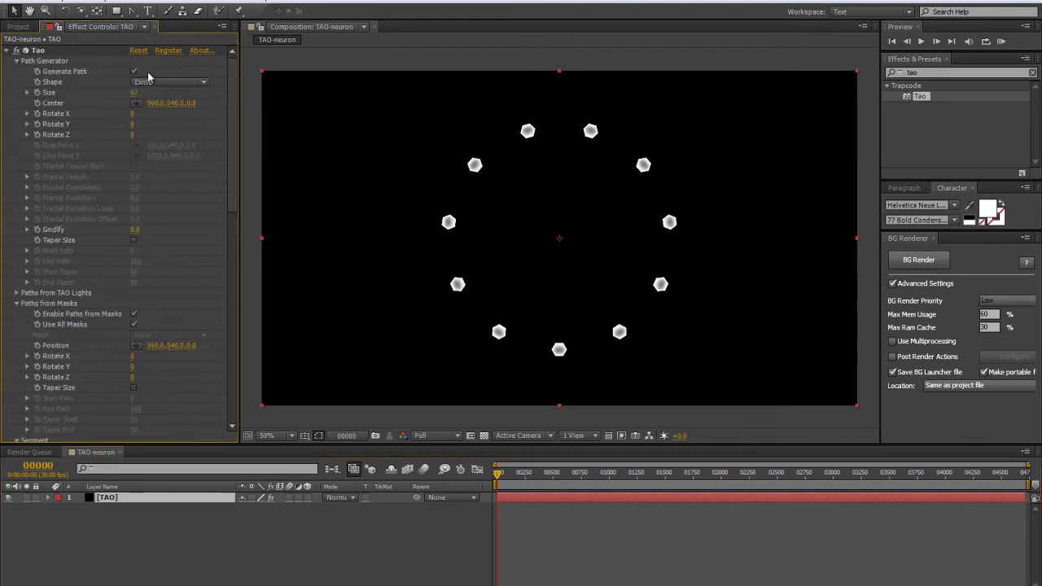
click(133, 71)
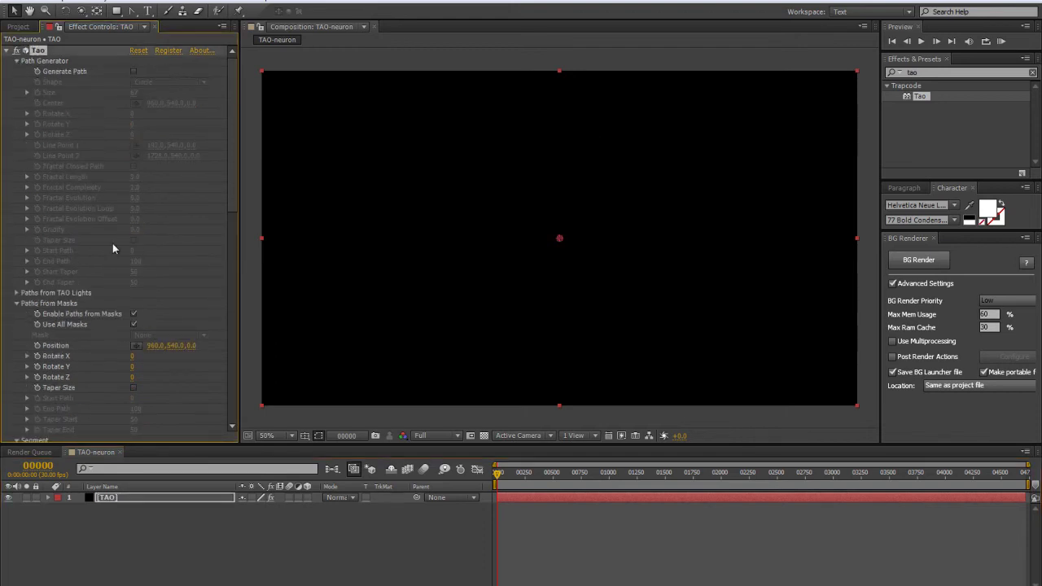
Create a spot light named TAO above the solid, keeping the other light settings, and show the layers' source names.
click(201, 543)
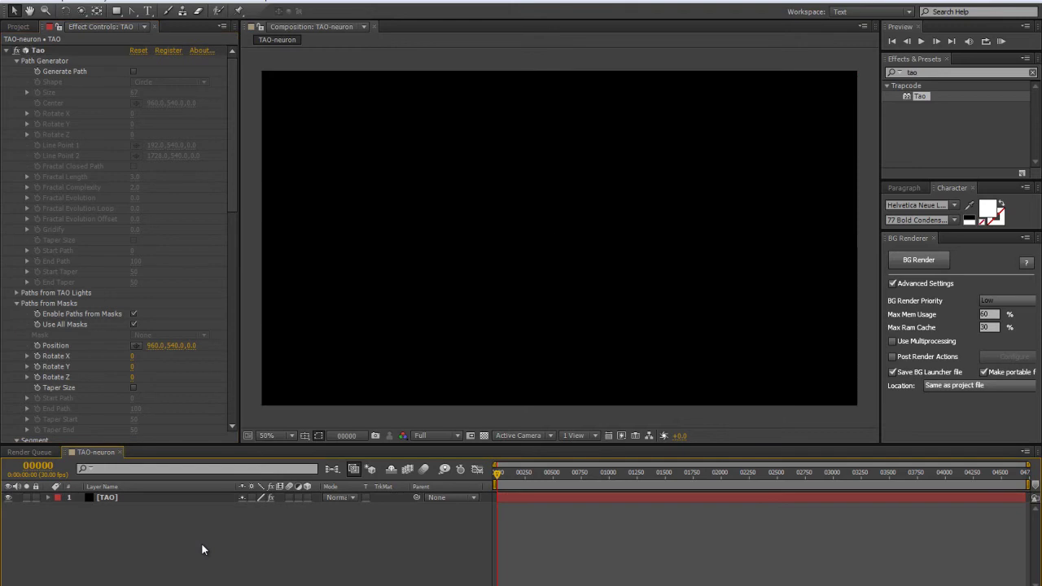
key(ctrl+alt+shift+l)
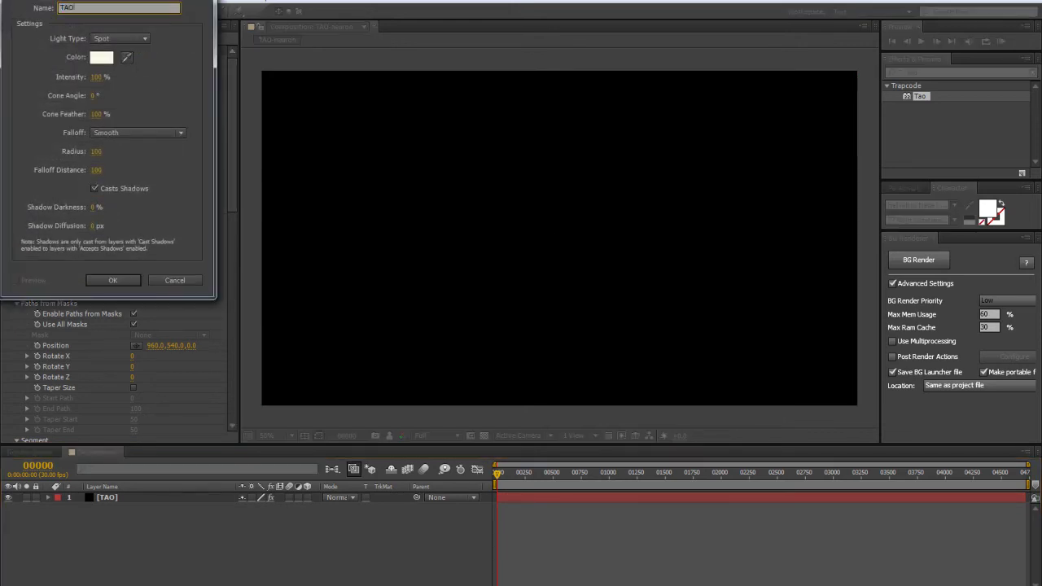
click(121, 38)
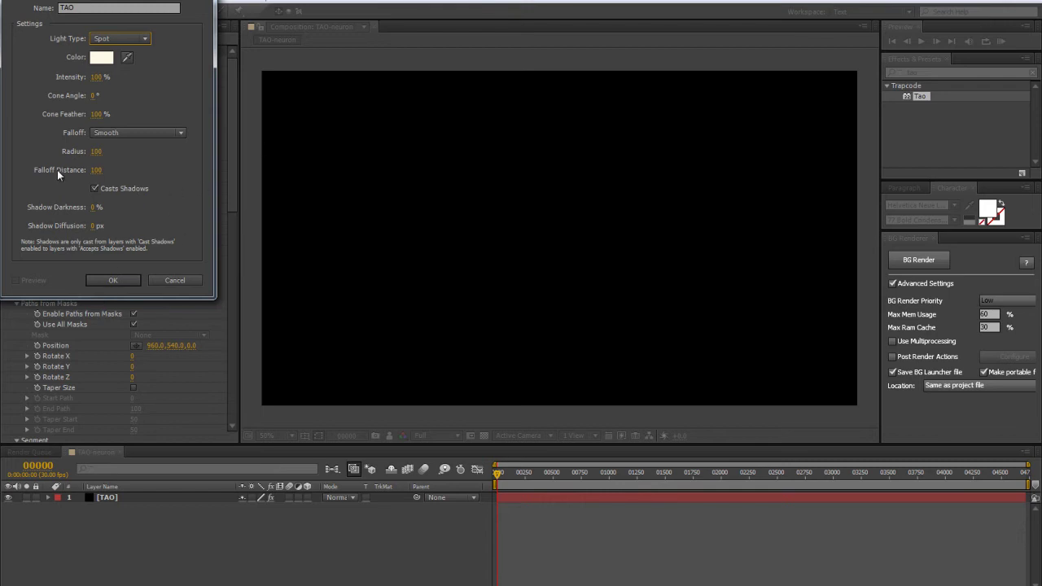
click(111, 280)
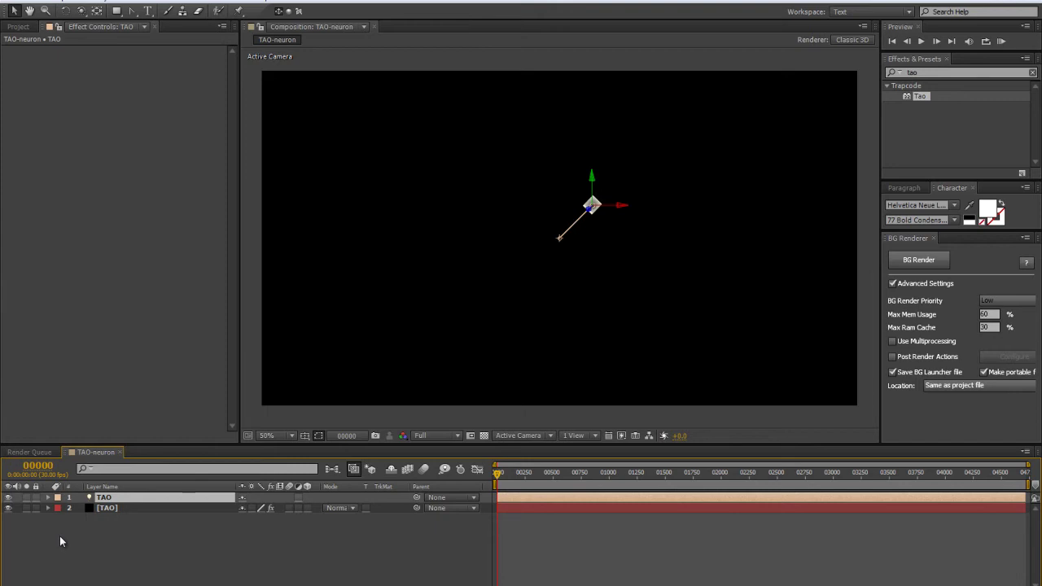
click(104, 508)
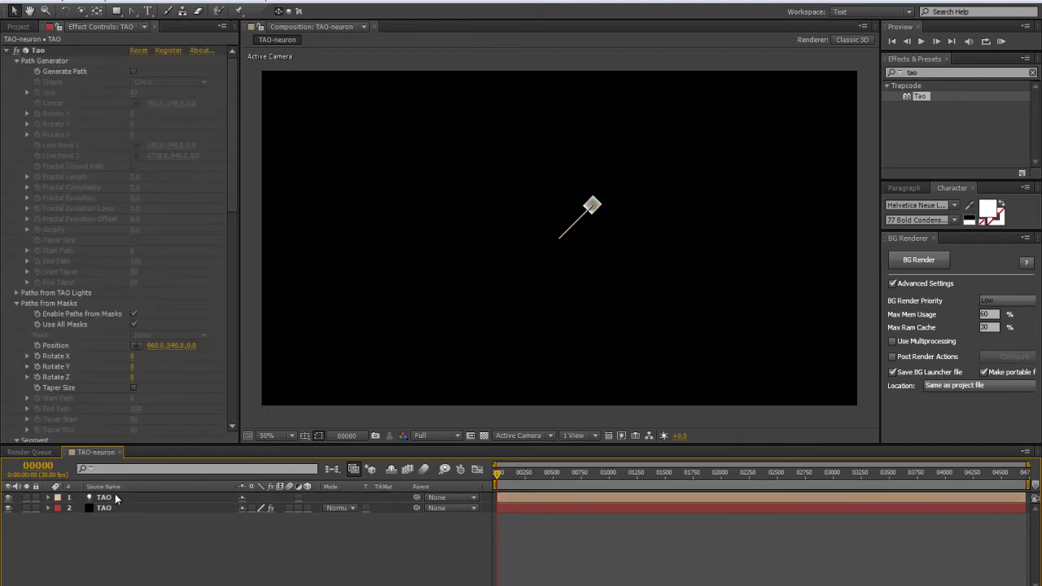
Add a 3D null object and copy its position onto the TAO light.
key(ctrl+alt+shift+y)
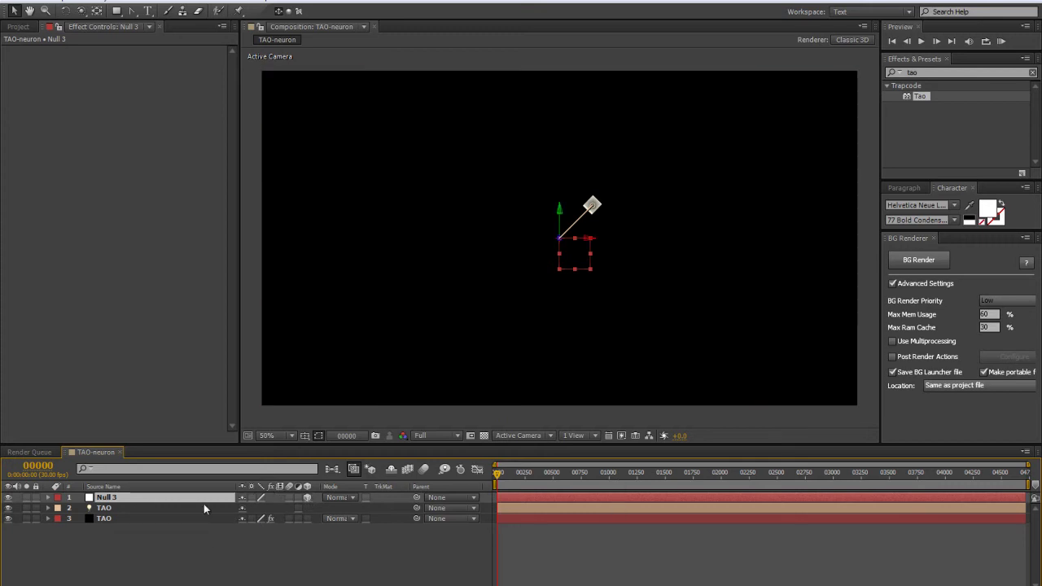
key(p)
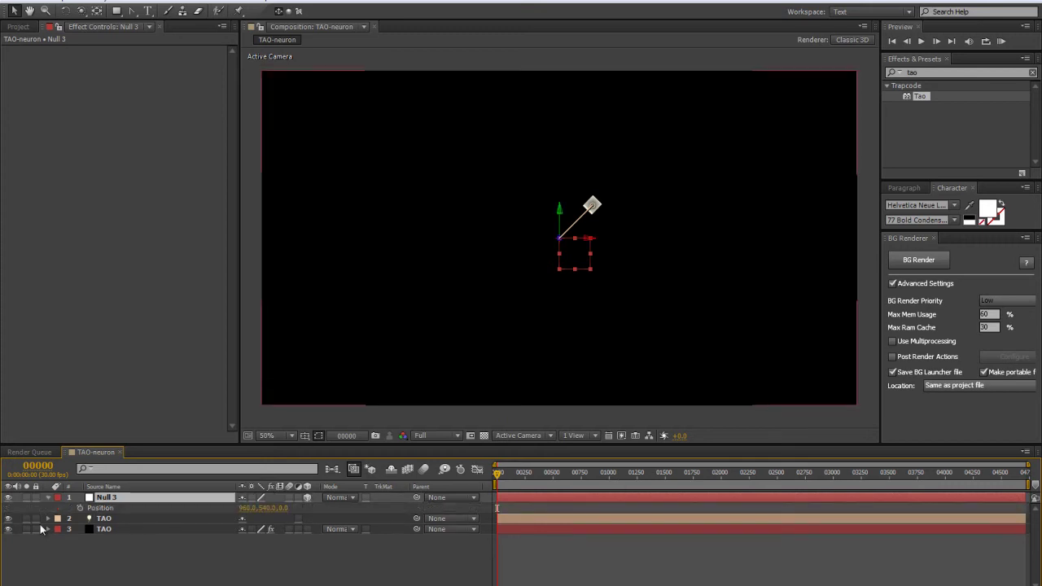
click(127, 509)
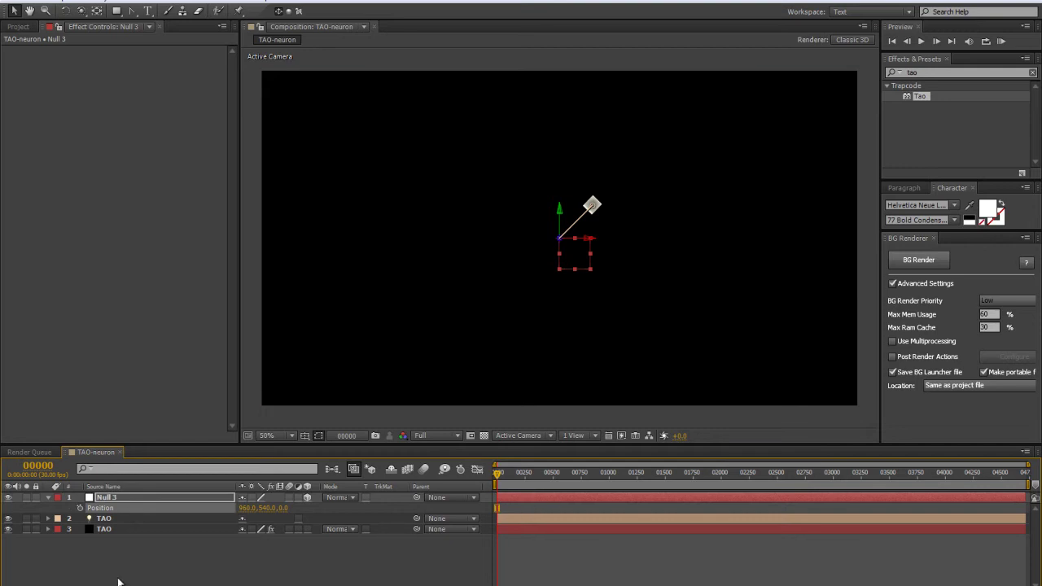
click(132, 518)
key(p)
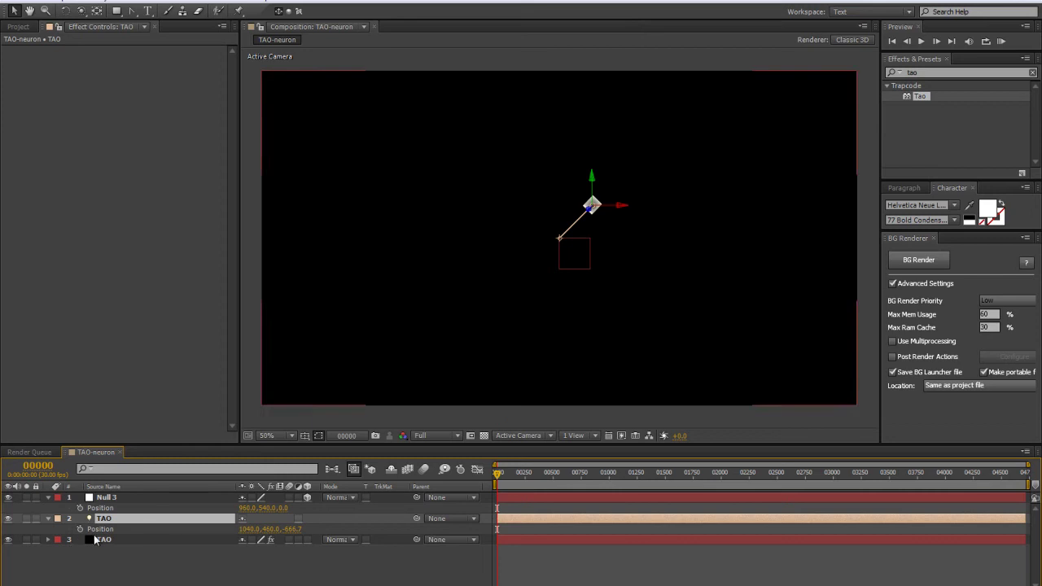
click(138, 527)
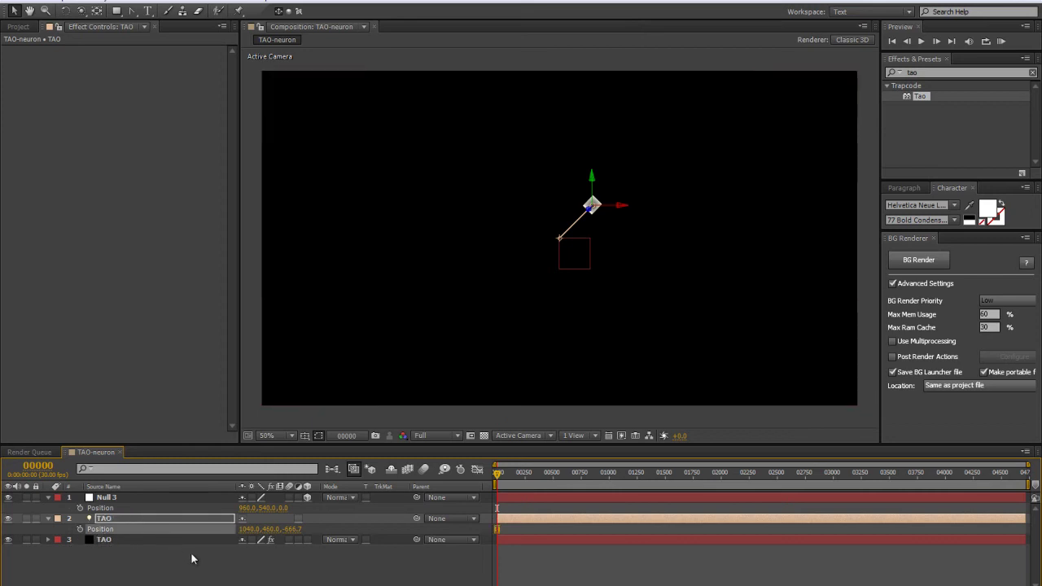
key(ctrl+v)
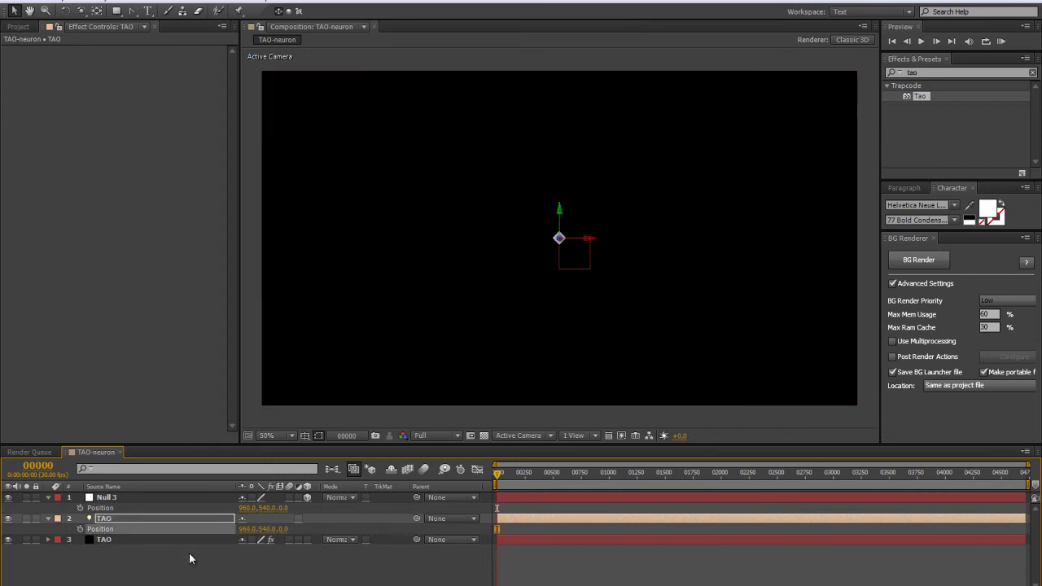
Add two more null objects above the first null and make both of them 3D layers.
click(115, 514)
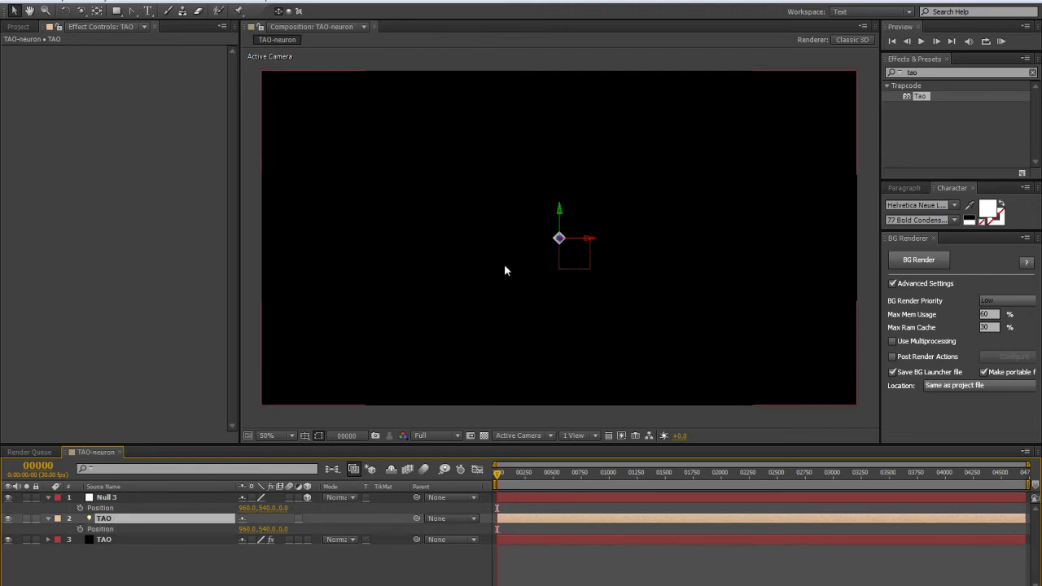
click(127, 499)
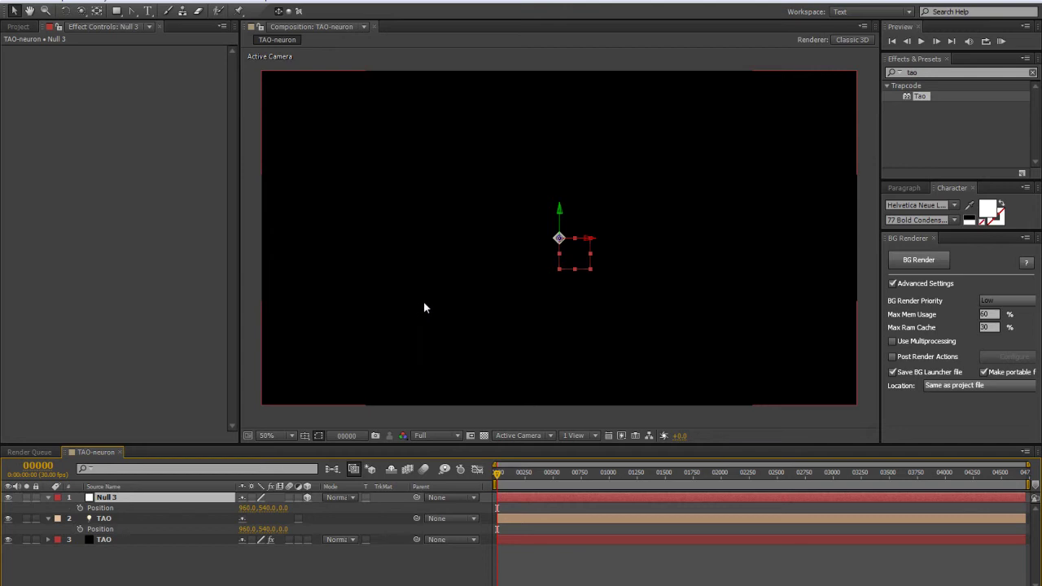
key(ctrl+alt+shift+y)
key(ctrl+alt+shift+y)
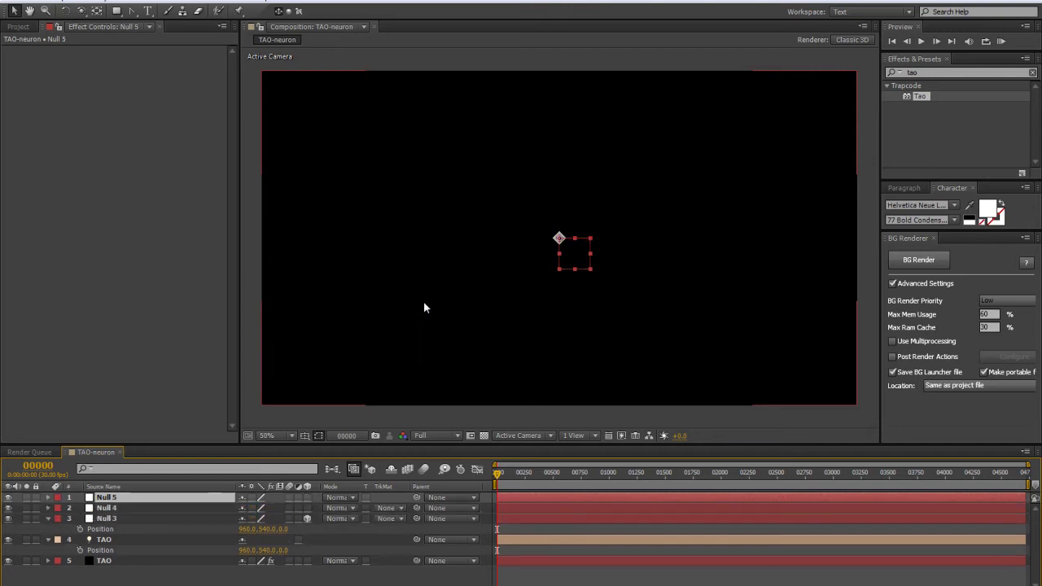
click(307, 497)
Rename the lowest null, Null 3, as "Tao rotation".
click(167, 521)
key(Return)
text(Tao rotatio)
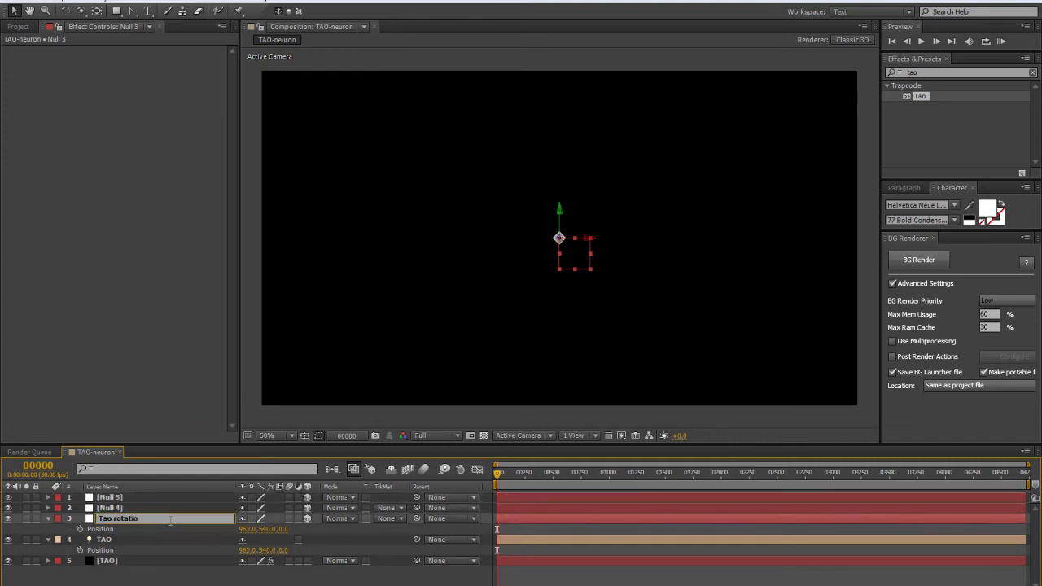
text(n)
key(Return)
Rename the middle null, Null 4, as "Tao Move", with a space between the two words.
click(189, 507)
key(Return)
text(T)
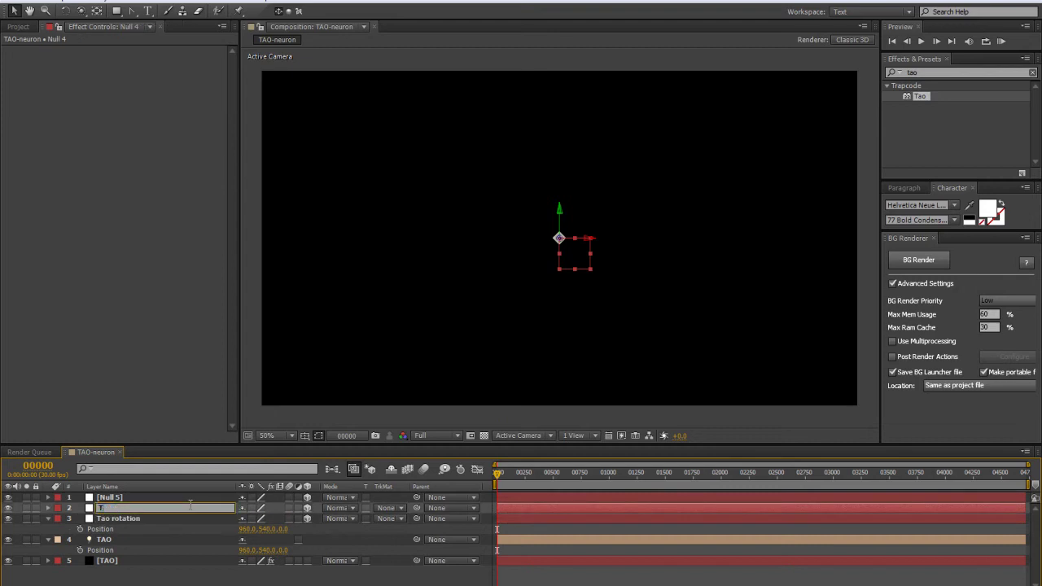
text(aoMoive)
key(Return)
key(Return)
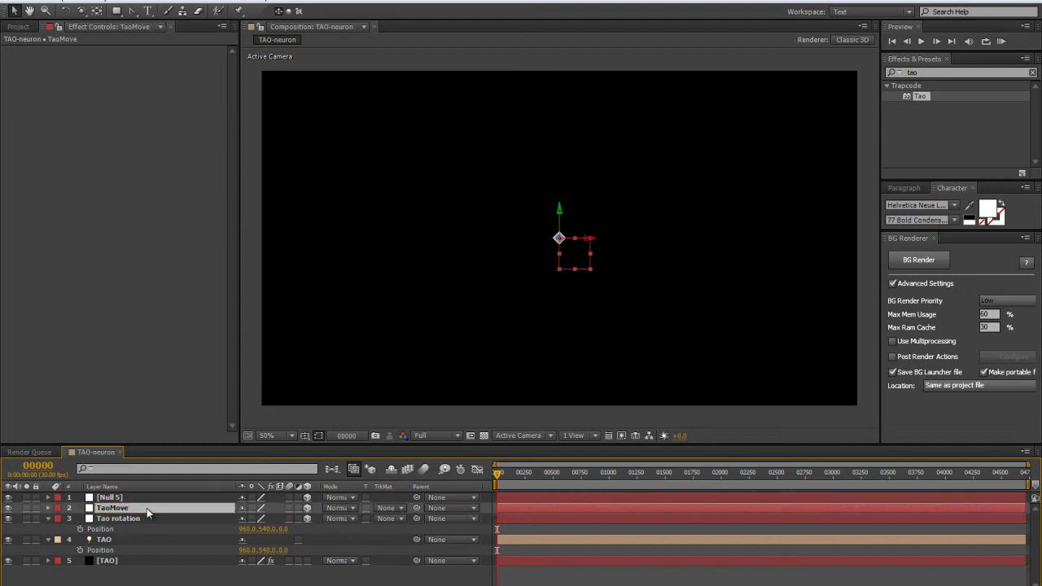
text(ve)
key(Return)
key(ctrl+Up)
key(Return)
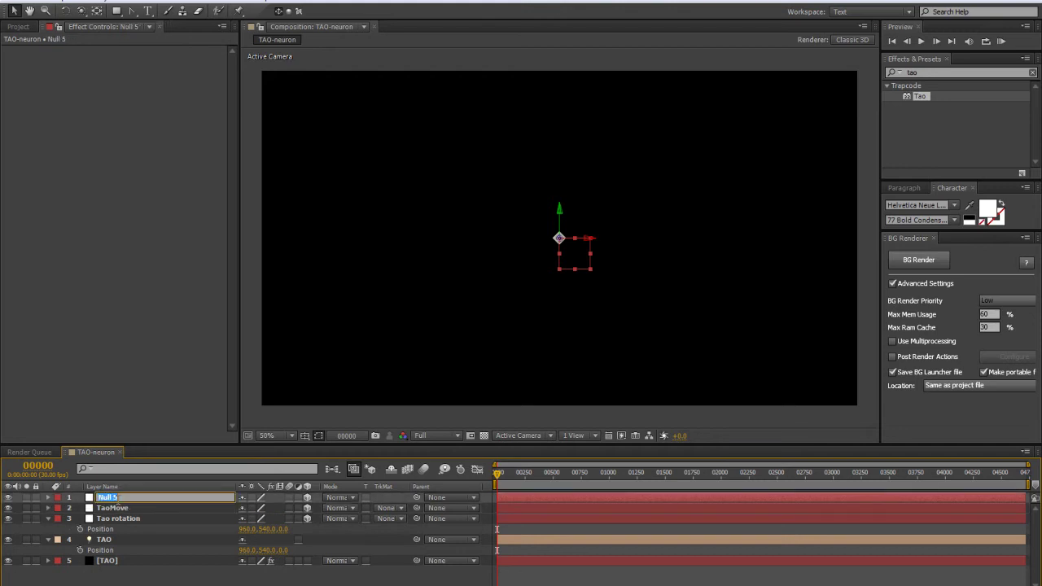
click(113, 508)
key(Return)
click(112, 508)
Rename the topmost null, Null 5, as "Tao Control".
click(127, 497)
key(Return)
text(Tao)
key(Return)
click(154, 518)
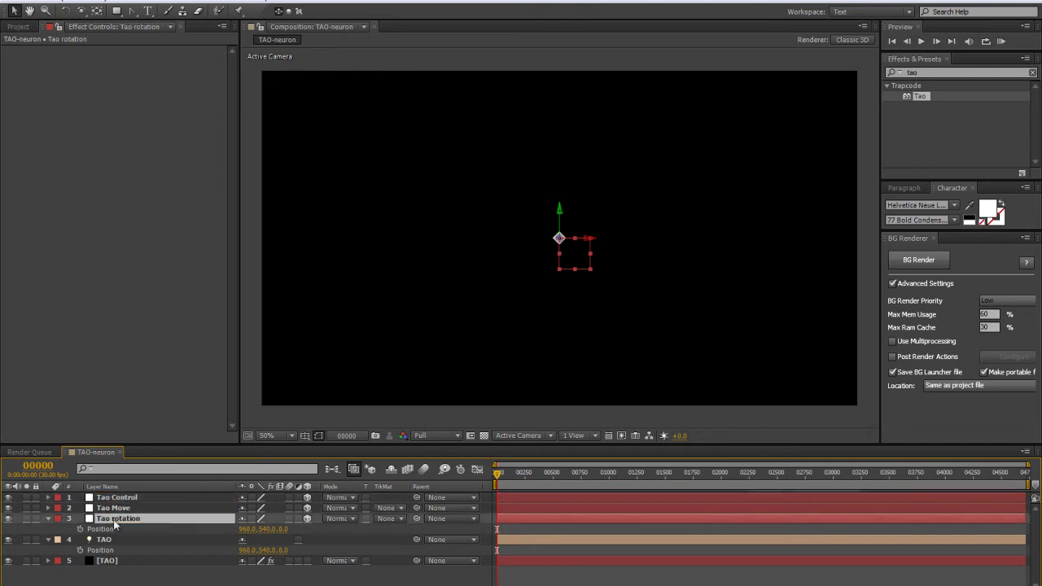
click(114, 509)
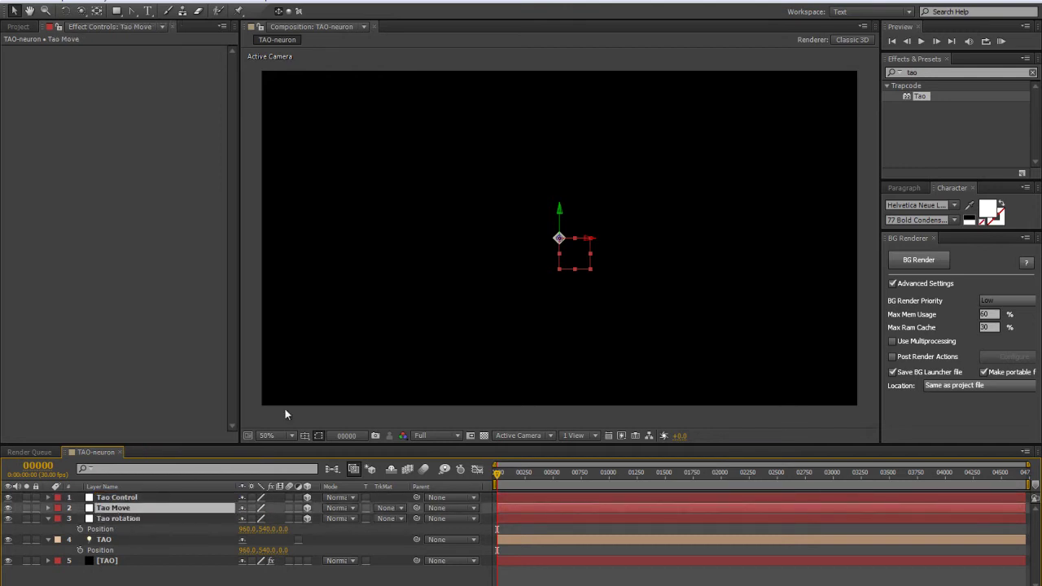
click(132, 497)
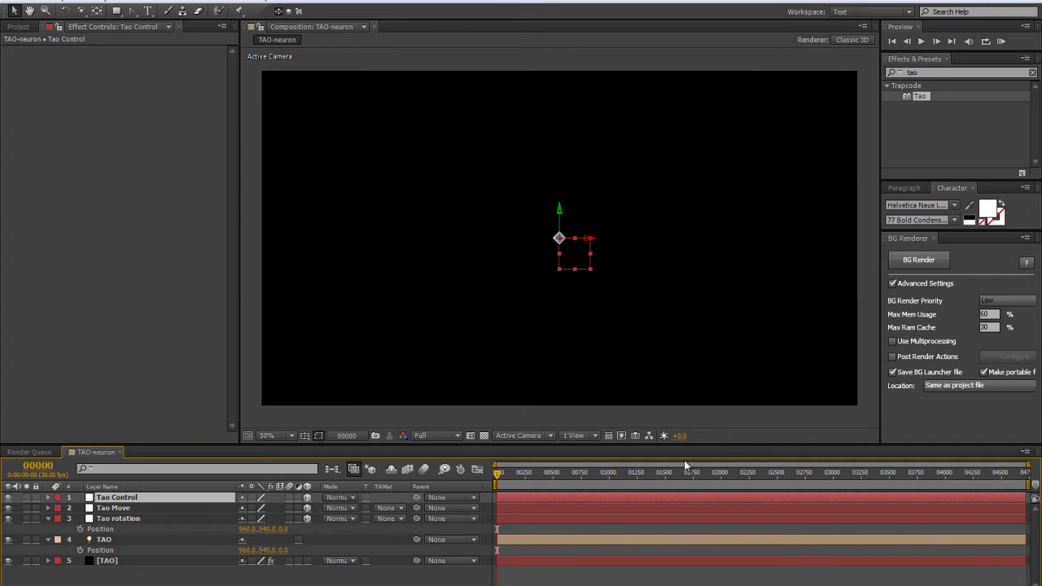
Enable Size from Radius under Paths from TAO Lights in the TAO solid's Tao effect.
click(103, 541)
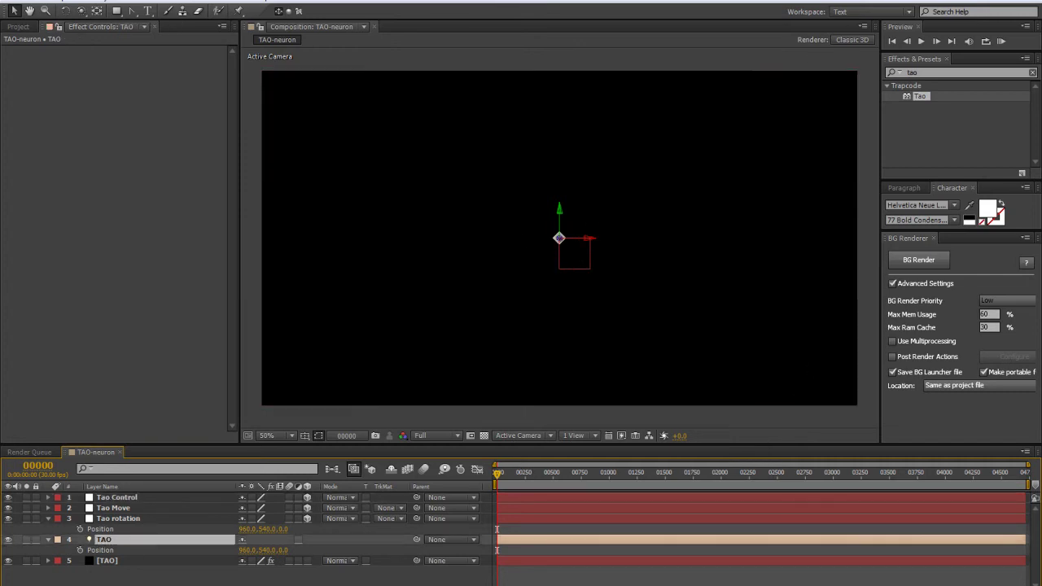
click(110, 561)
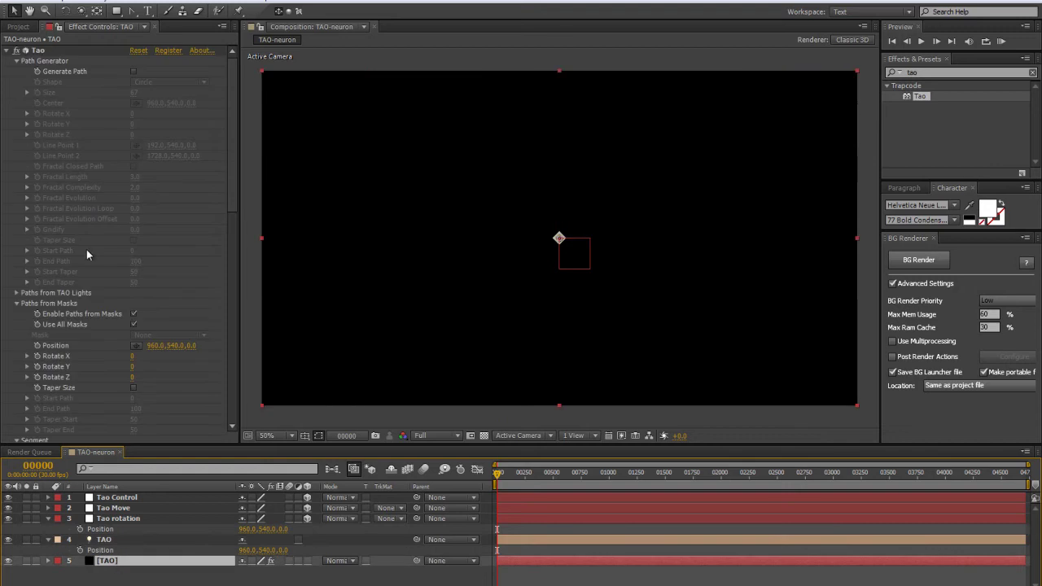
scroll(118, 109, down, 5)
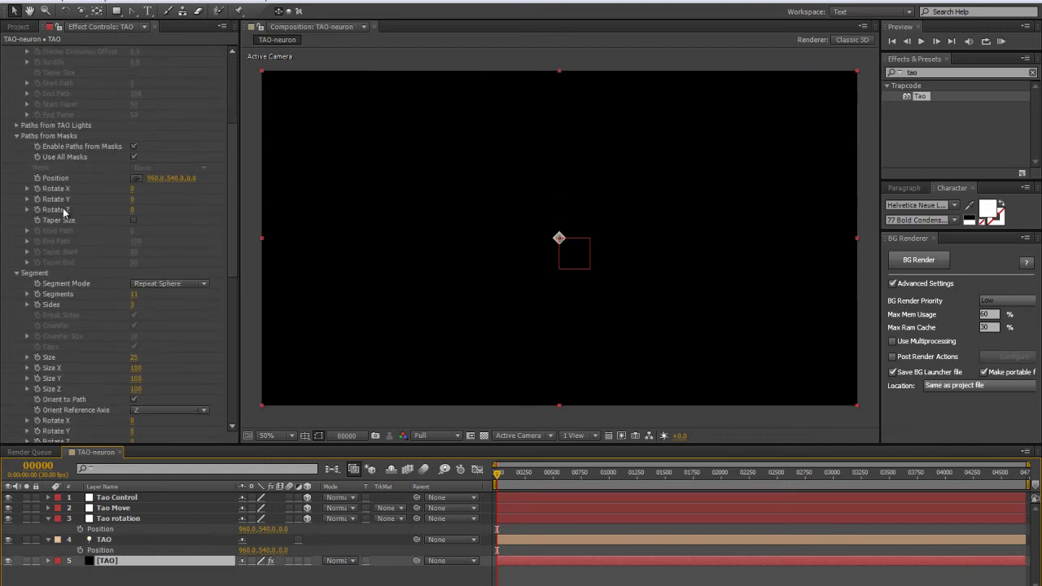
click(17, 127)
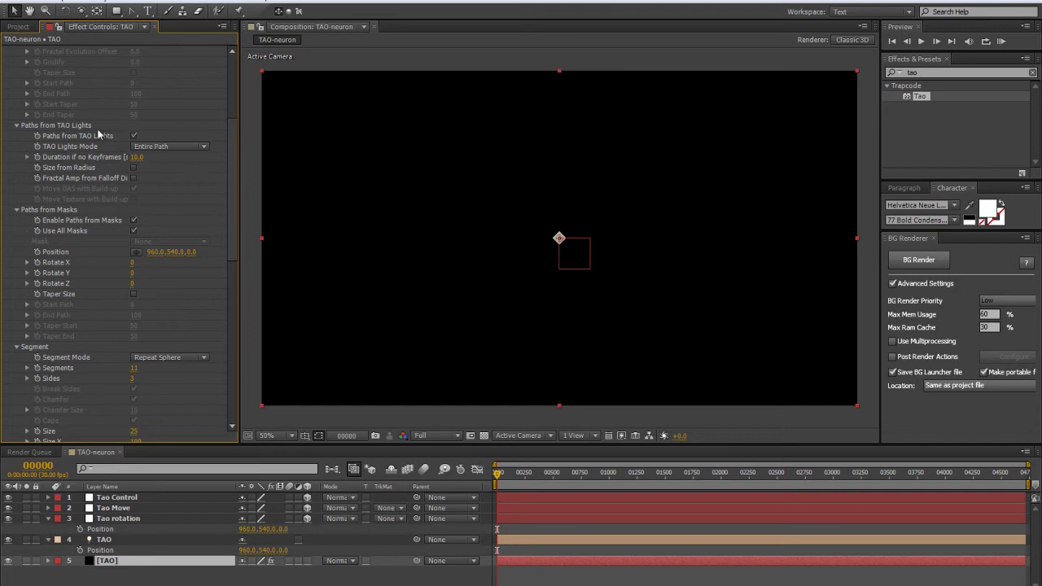
click(133, 167)
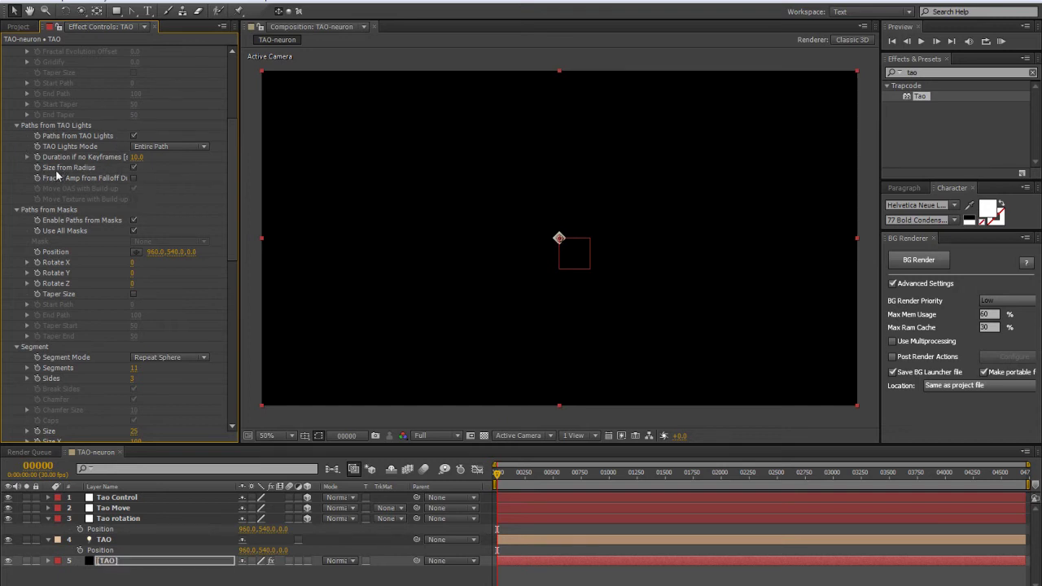
Parent the TAO light to Tao rotation, Tao rotation to Tao Move, and Tao Move to Tao Control.
click(106, 539)
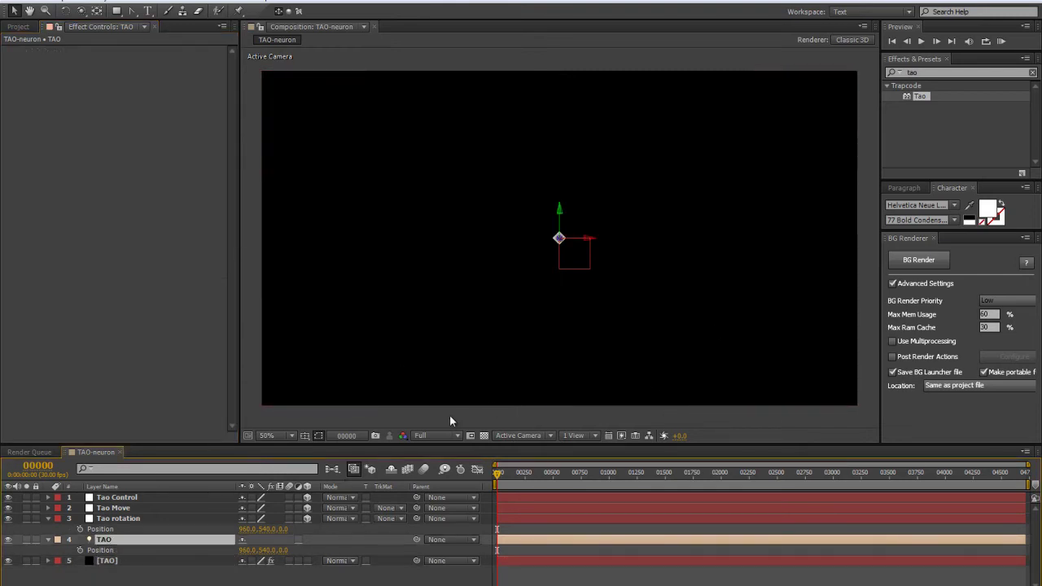
drag(453, 443, 442, 383)
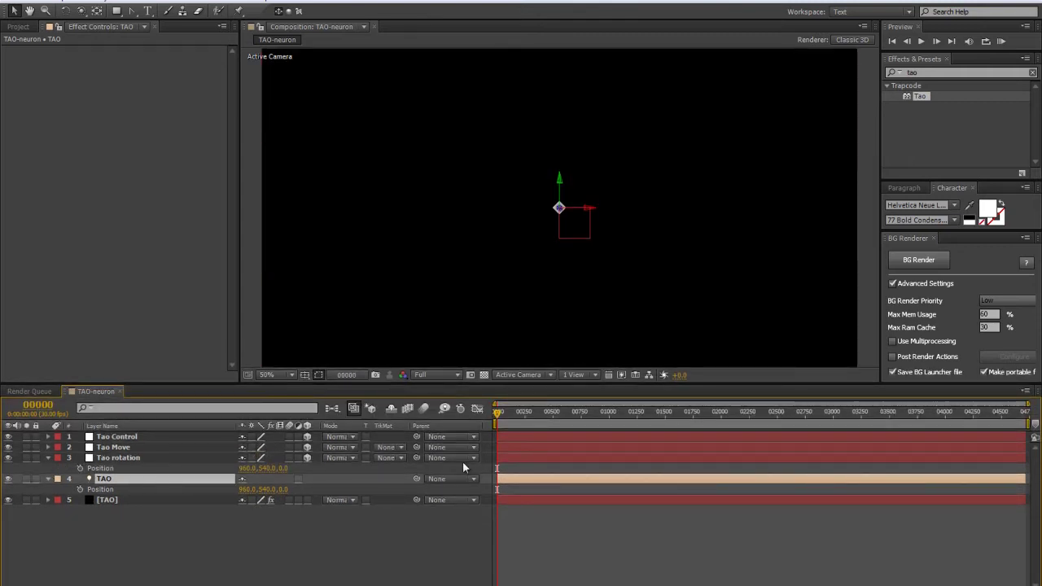
drag(416, 479, 131, 458)
drag(416, 457, 223, 437)
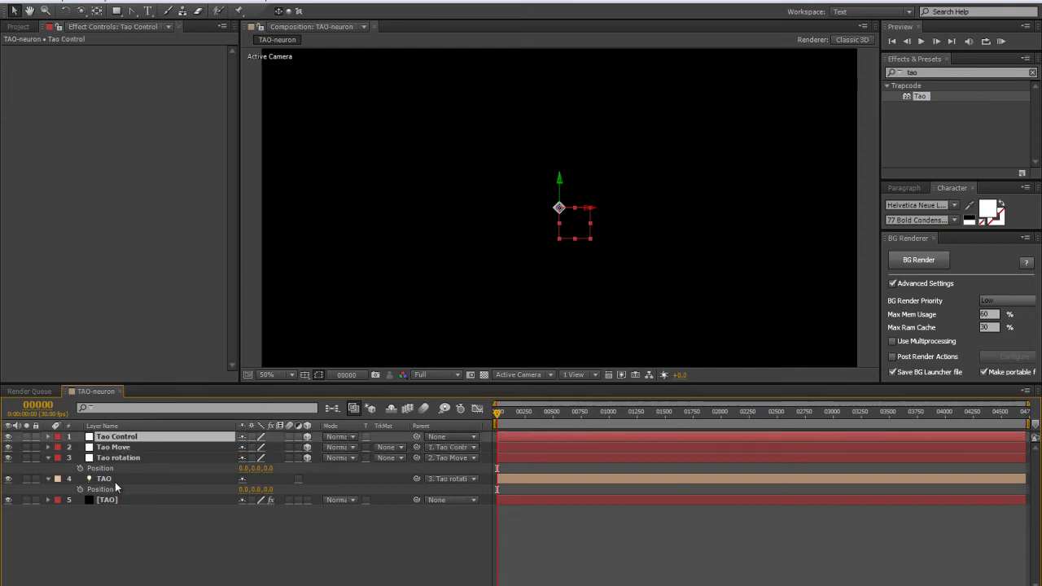
Give the three Tao nulls and the TAO light a purple label colour.
shift+click(115, 482)
click(58, 480)
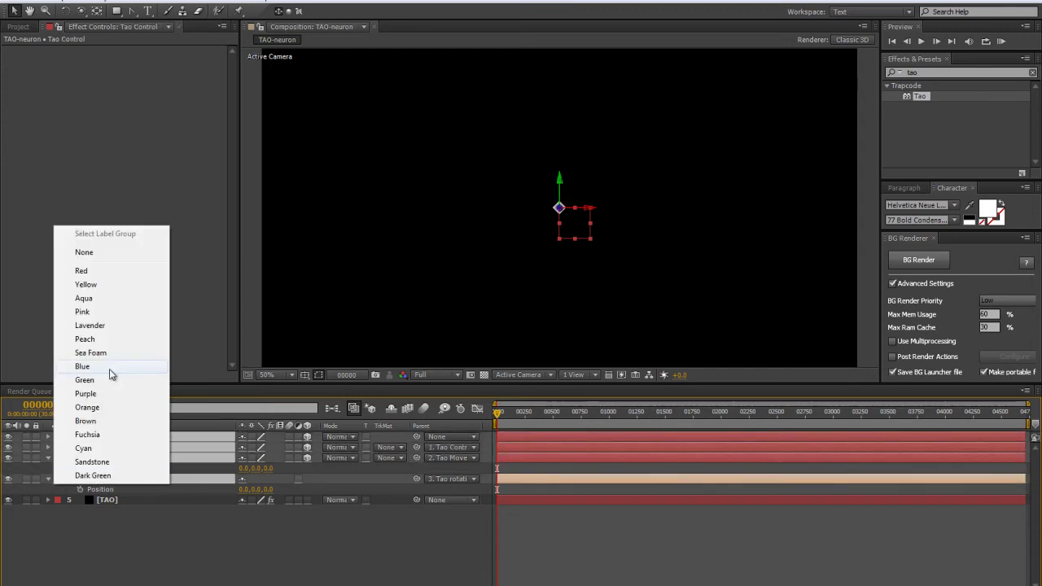
click(90, 399)
click(206, 521)
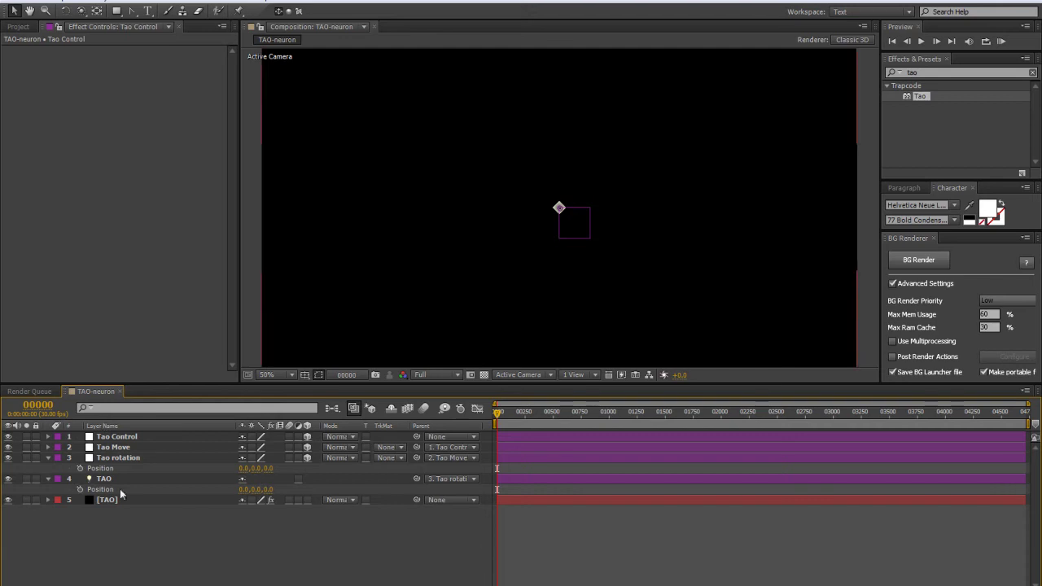
Set the TAO light's X position to 55, offsetting it from its parent null.
click(171, 480)
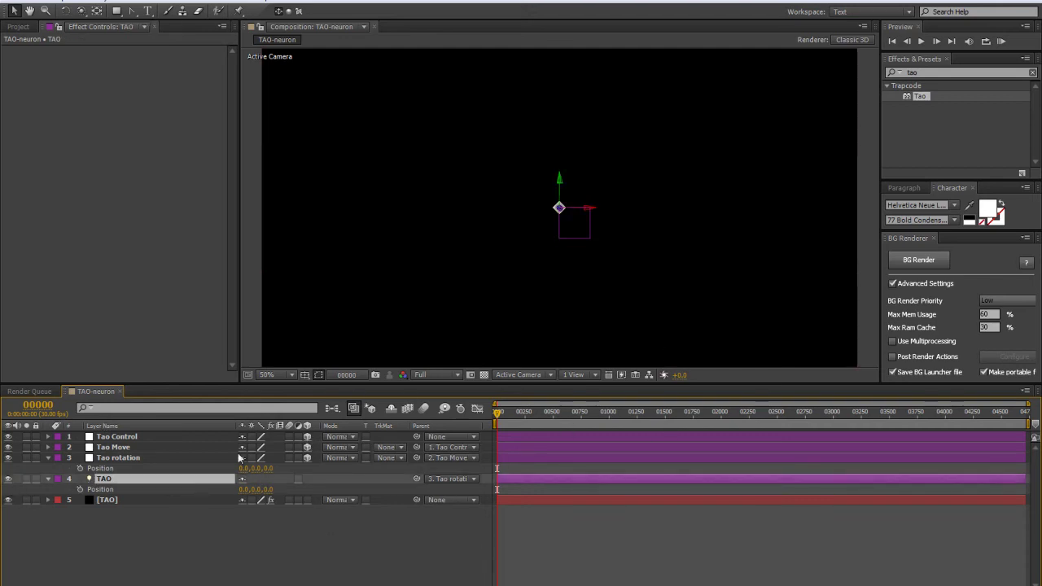
click(243, 490)
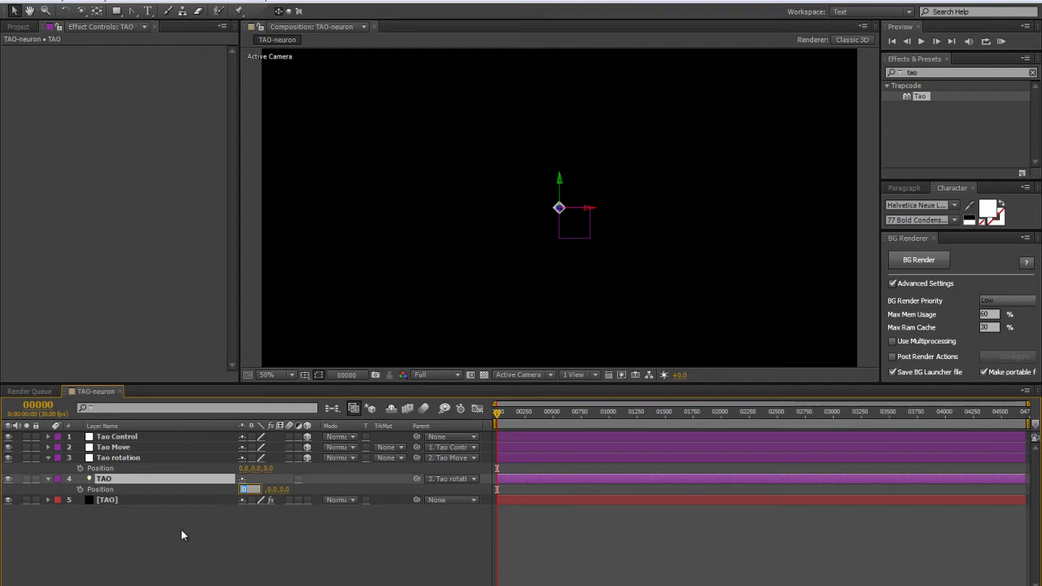
text(55)
key(Return)
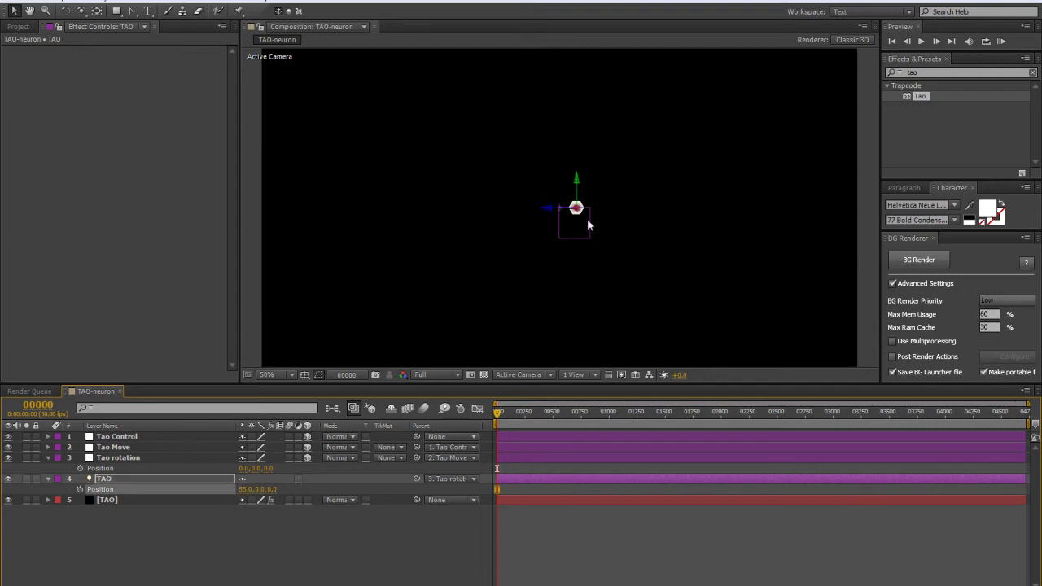
Reveal the Tao rotation null's rotation properties and start keyframing X Rotation and Z Rotation at frame 0.
click(118, 460)
key(r)
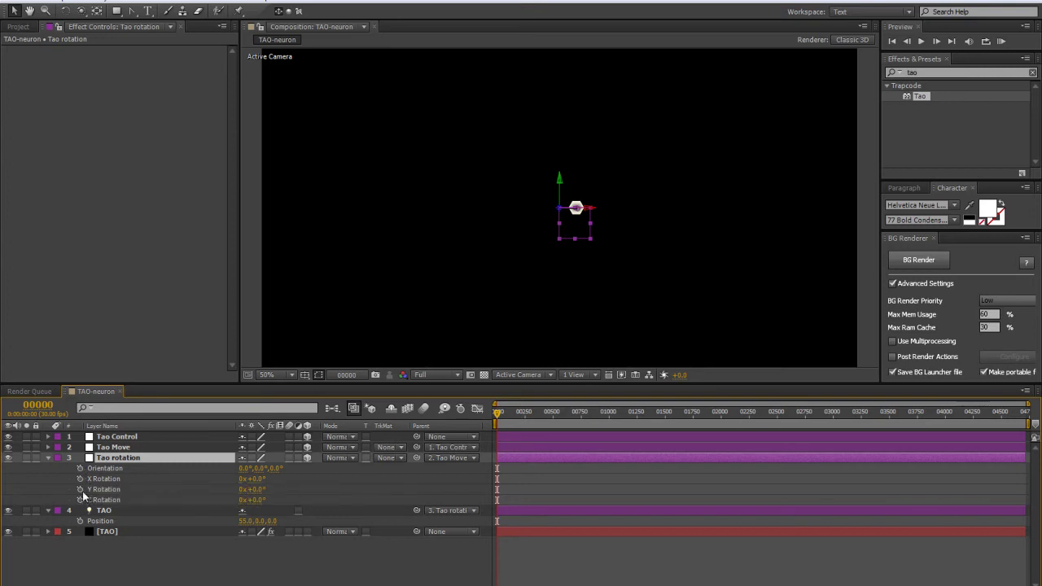
click(79, 479)
click(80, 500)
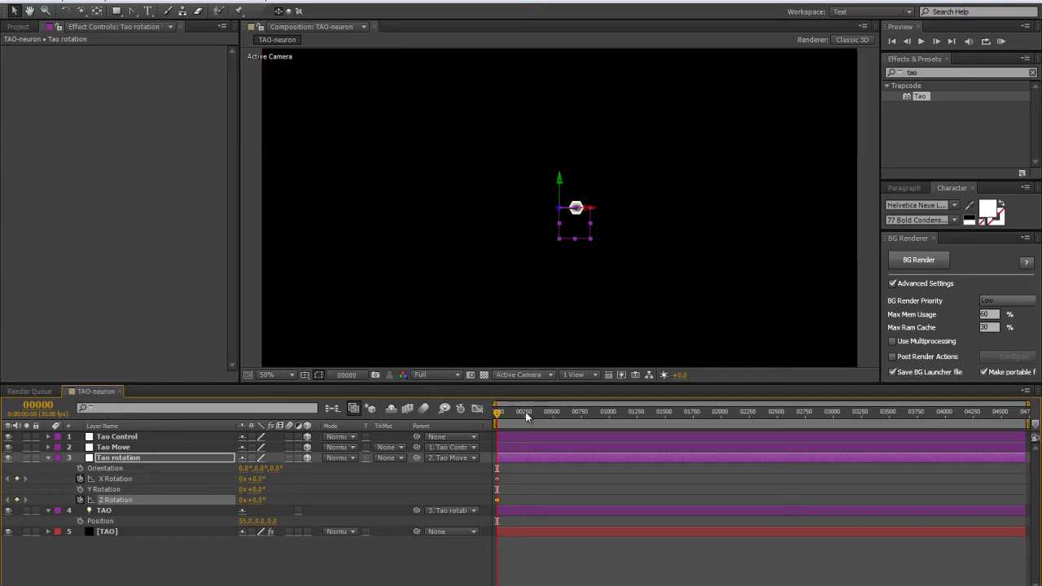
At frame 30, keyframe the Tao rotation null's X Rotation at 2 revolutions and Z Rotation at -1 revolution.
click(37, 405)
text(30)
key(Return)
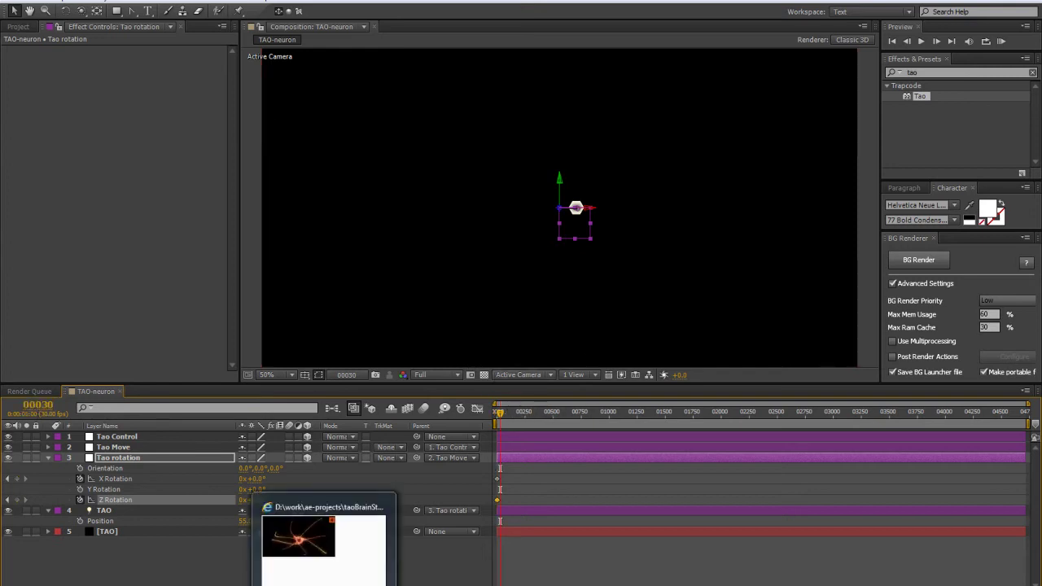
click(239, 551)
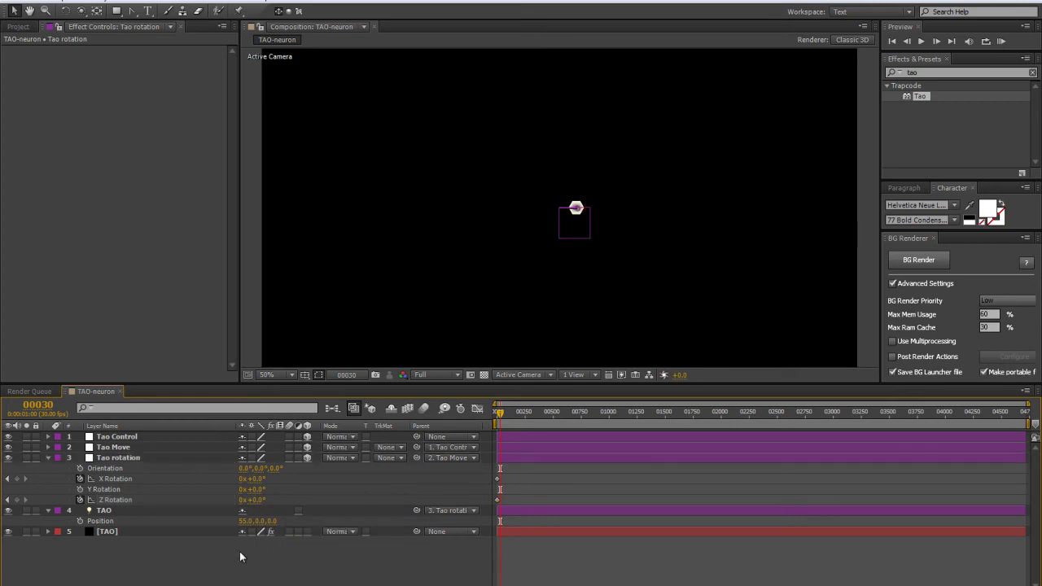
click(244, 479)
text(2)
key(Tab)
key(Tab)
key(Tab)
key(Tab)
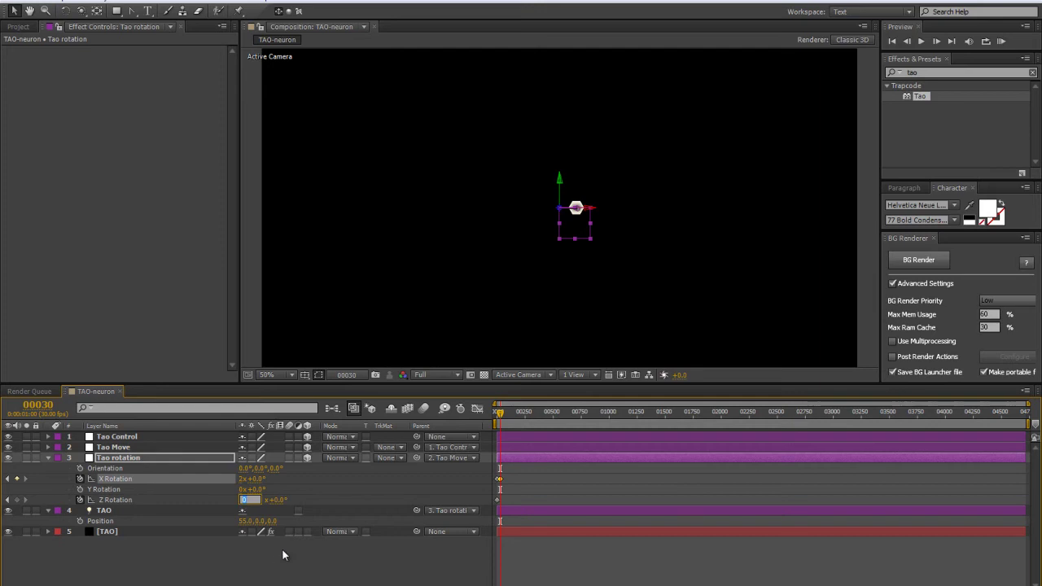
text(-1)
key(Return)
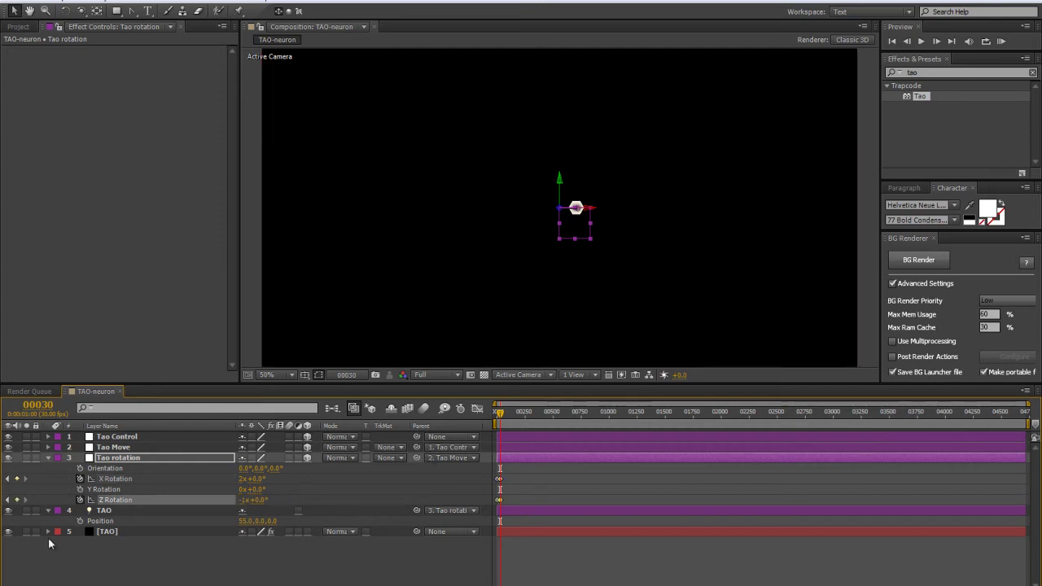
Keyframe the TAO light's Position at frame 0 and again at frame 30 with the same value.
click(102, 511)
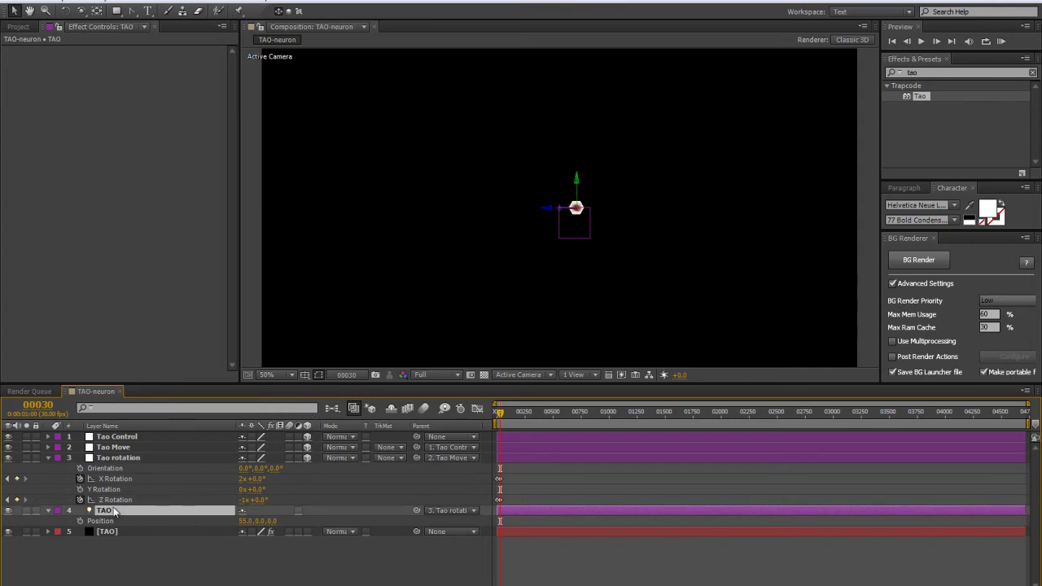
key(equal)
key(equal)
key(space)
drag(624, 490, 1039, 379)
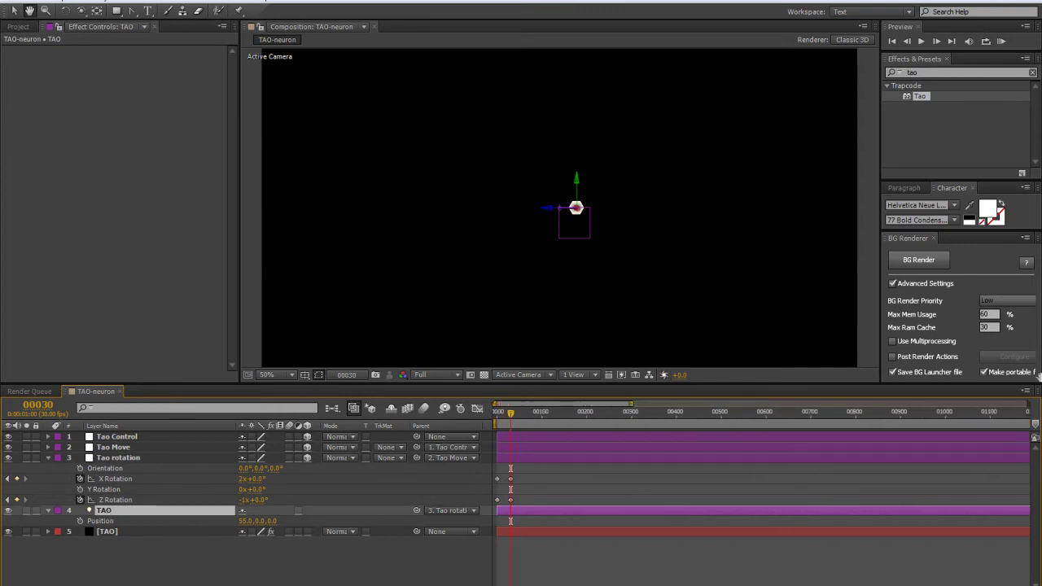
click(175, 521)
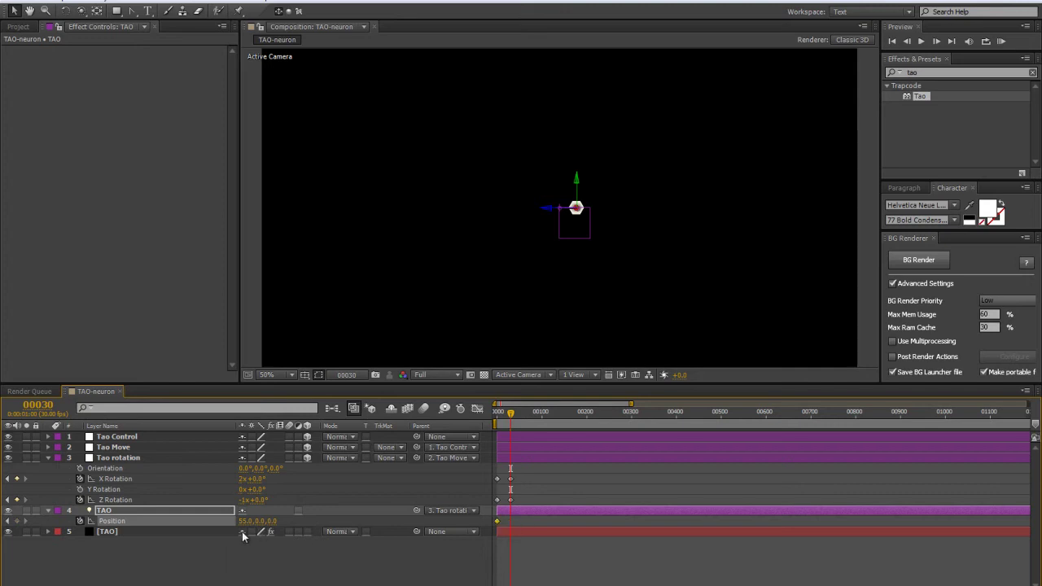
click(17, 521)
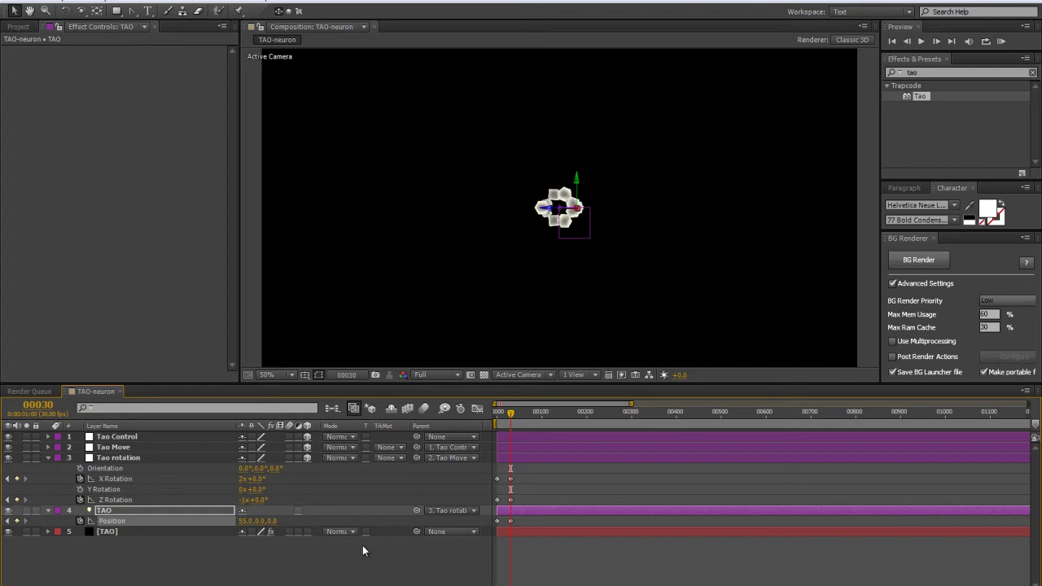
Inspect the generated Tao path up close while scrubbing between frames 25 and 30.
key(period)
key(period)
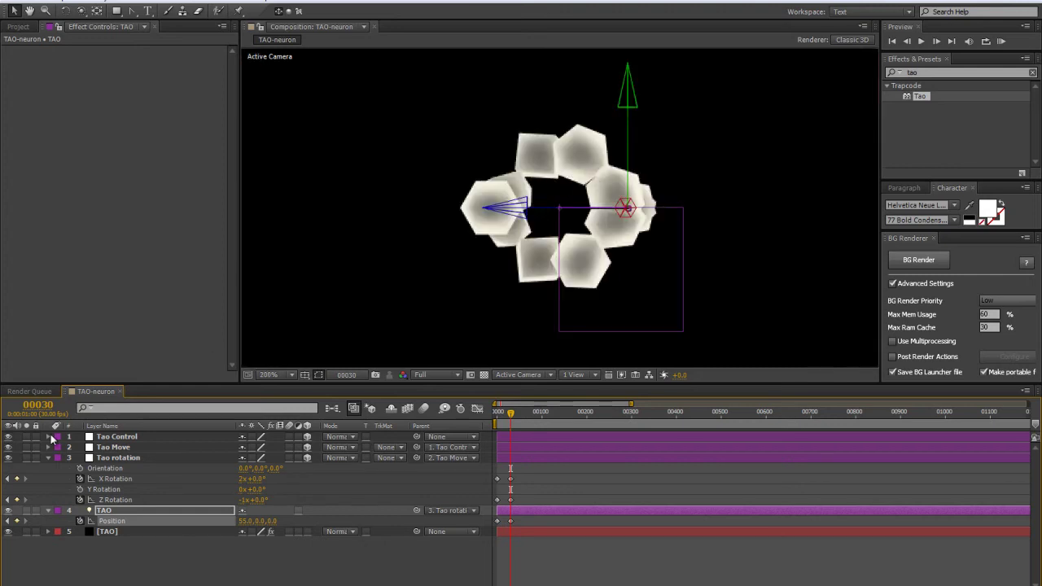
key(comma)
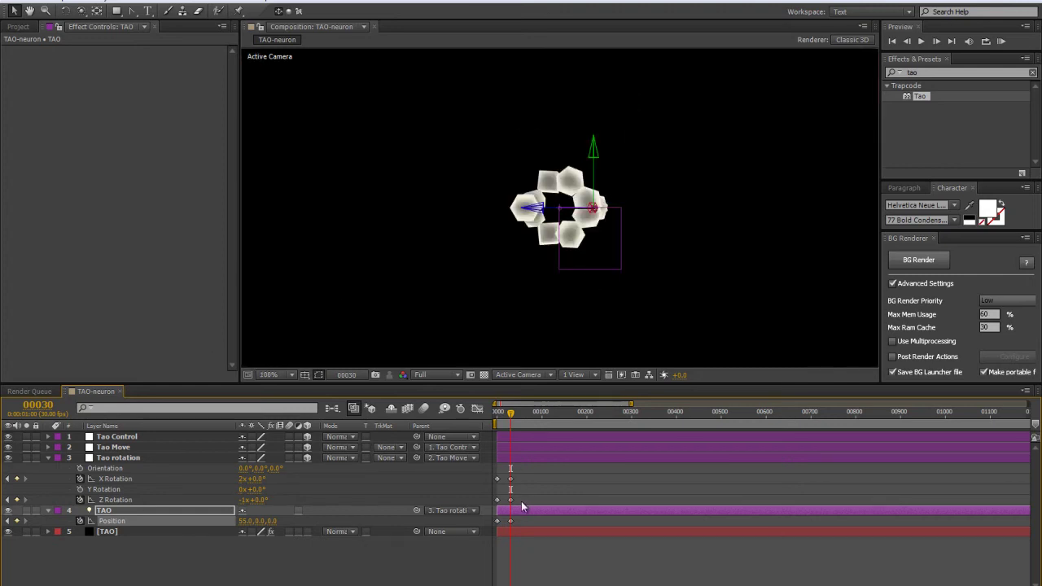
mouse_move(513, 413)
mouse_down()
mouse_move(487, 423)
mouse_move(509, 416)
mouse_up()
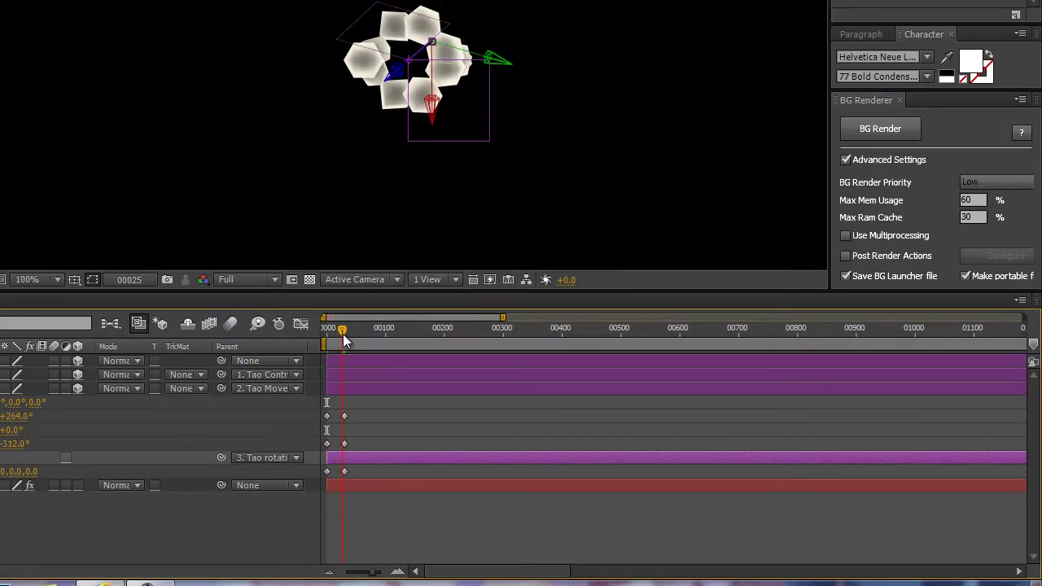
mouse_move(343, 334)
mouse_down()
mouse_move(328, 333)
mouse_move(343, 338)
mouse_up()
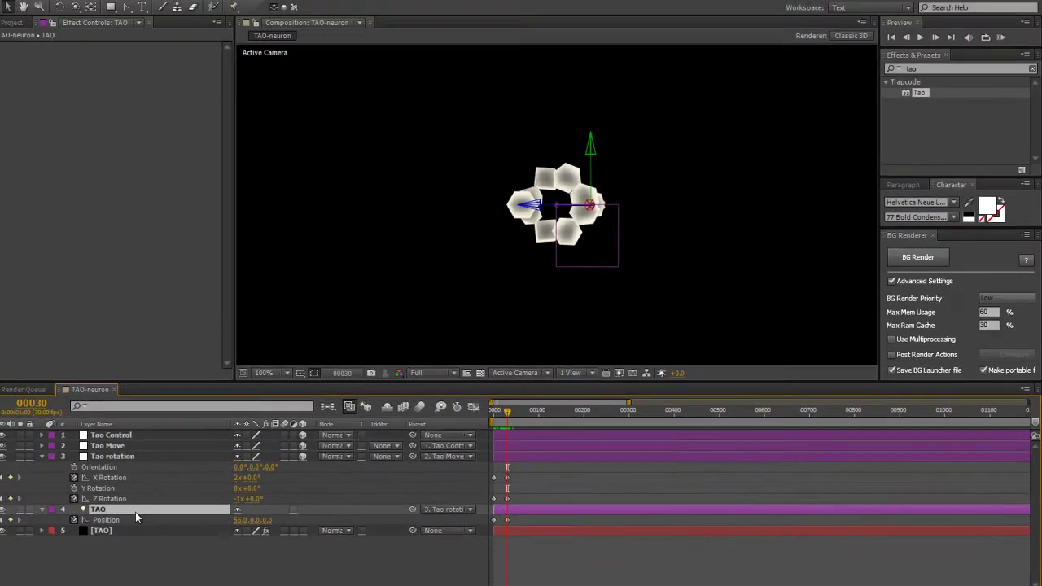
Reveal the TAO light's options and increase its Radius to 604.
key(a)
key(a)
scroll(149, 517, down, 3)
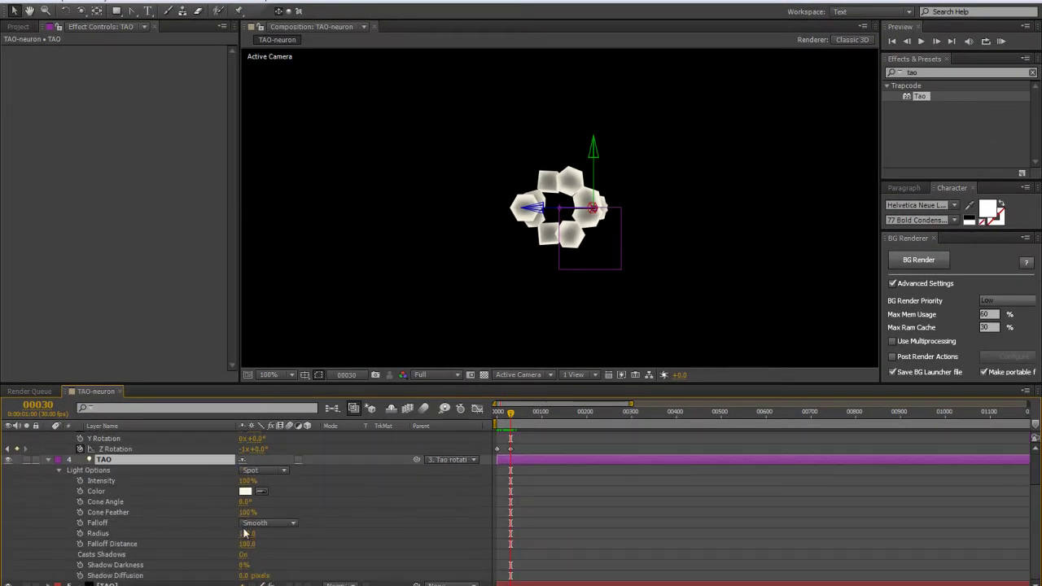
drag(248, 532, 531, 501)
key(comma)
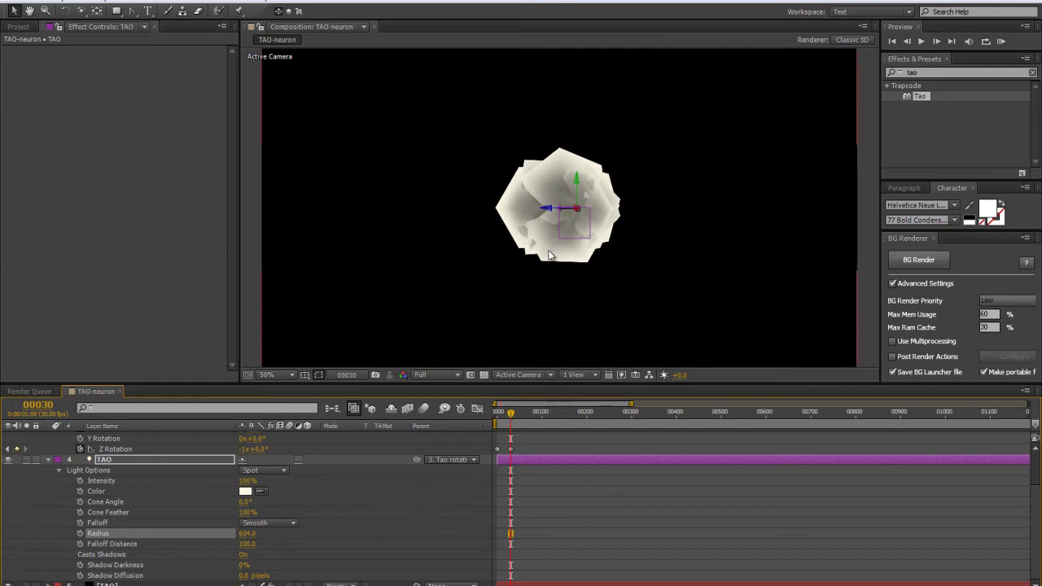
key(comma)
key(comma)
key(period)
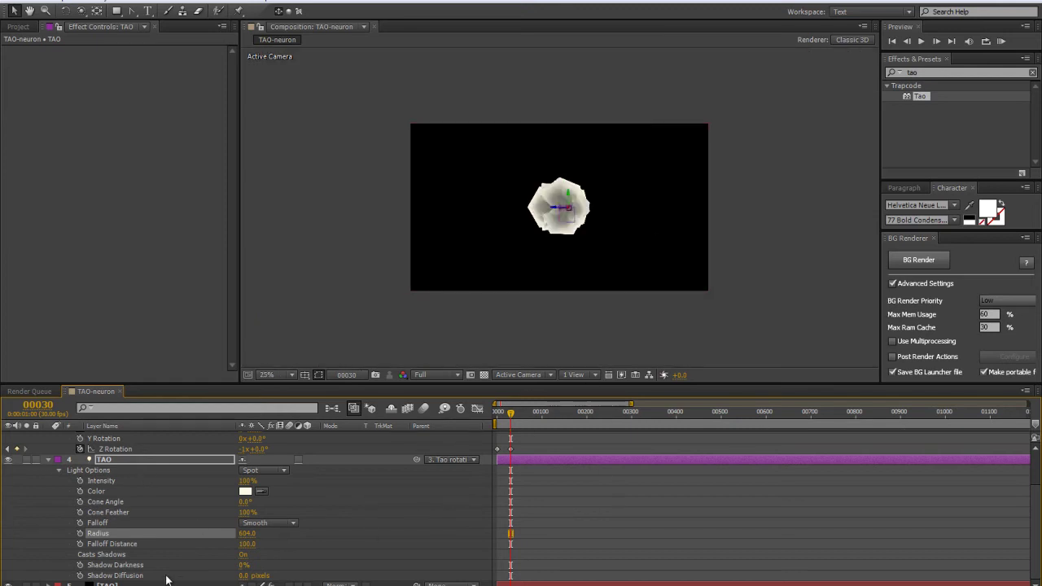
Set the Tao effect's segment Sides to 12 to smooth the repeated spheres.
click(225, 459)
scroll(193, 150, down, 7)
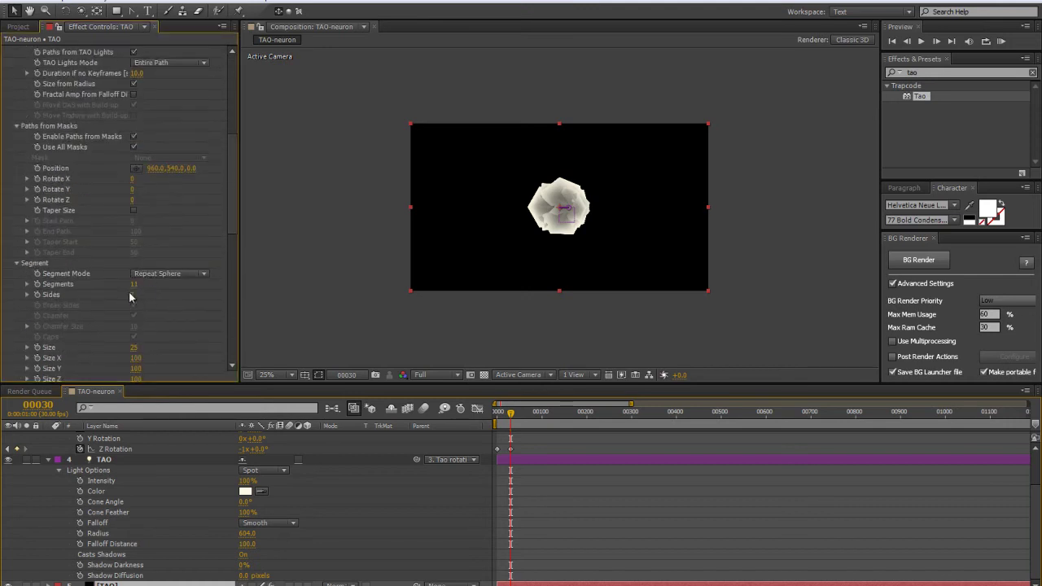
drag(134, 297, 171, 292)
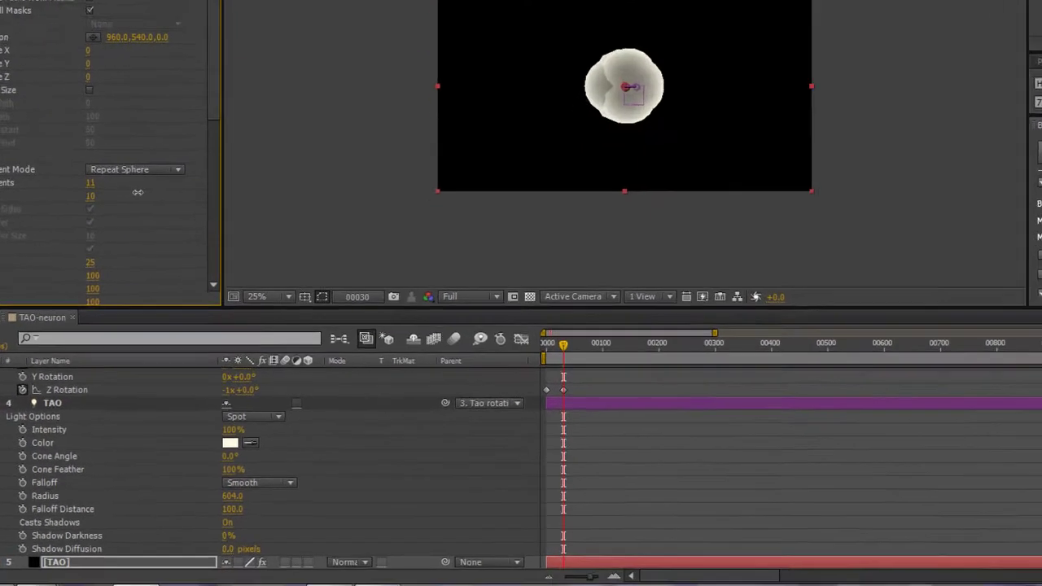
drag(142, 203, 134, 169)
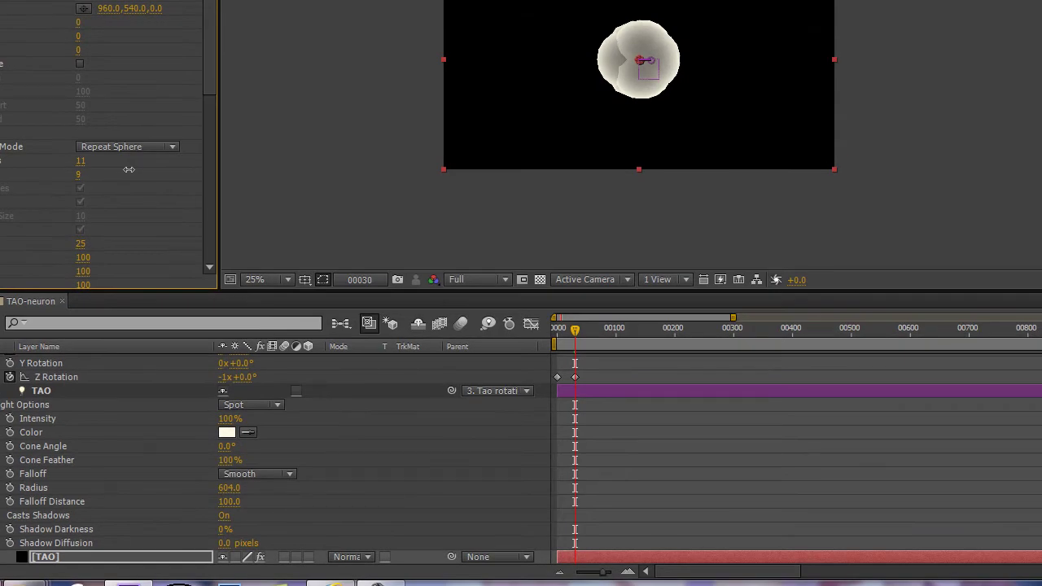
key(slash)
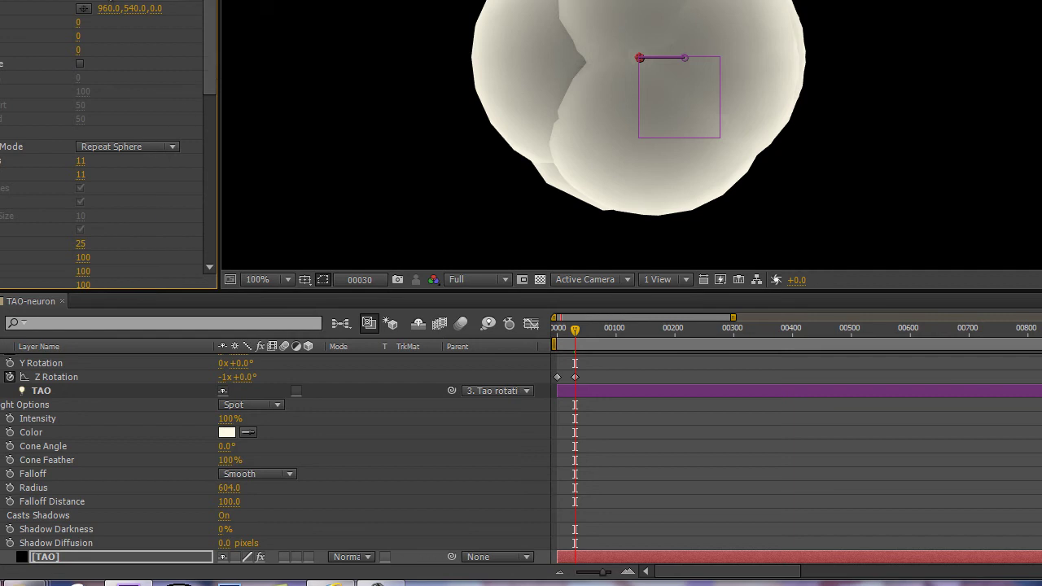
click(81, 175)
text(12)
key(Return)
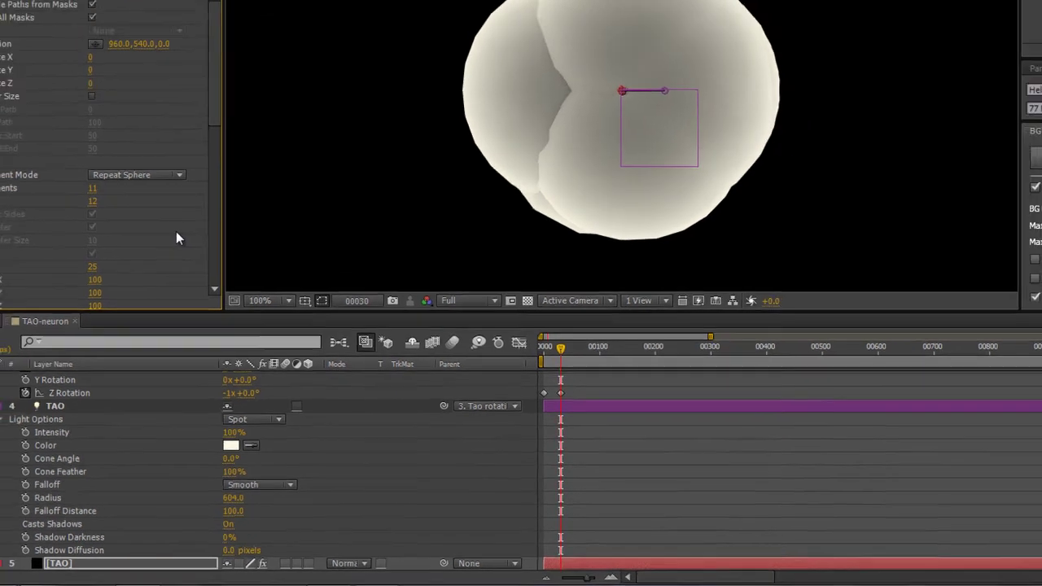
scroll(614, 140, down, 2)
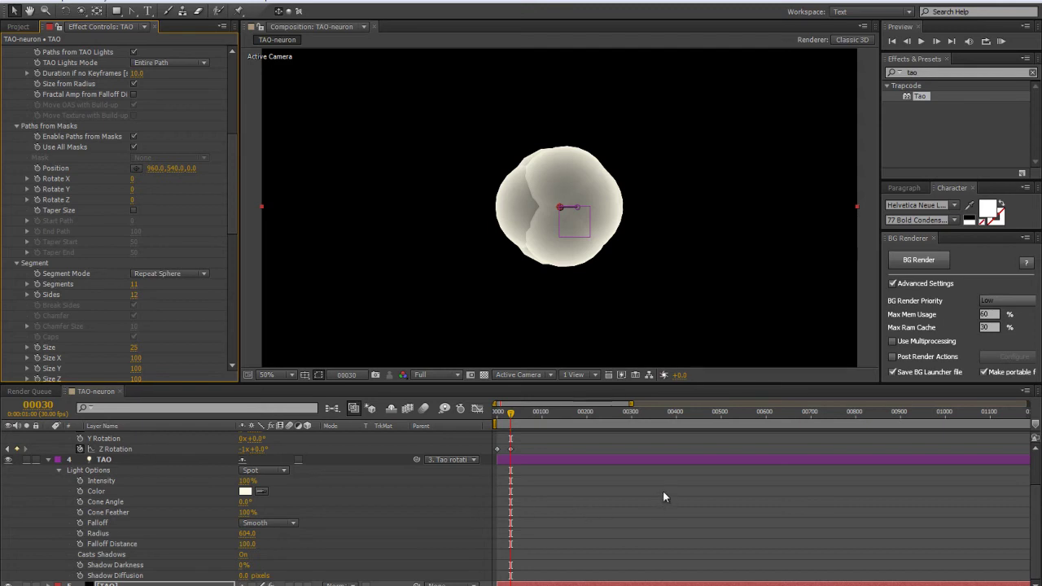
Collapse the layers, reveal Tao Move's Position and Tao rotation's keyframes, and start keyframing Tao Move's Position at frame 30.
scroll(664, 492, up, 2)
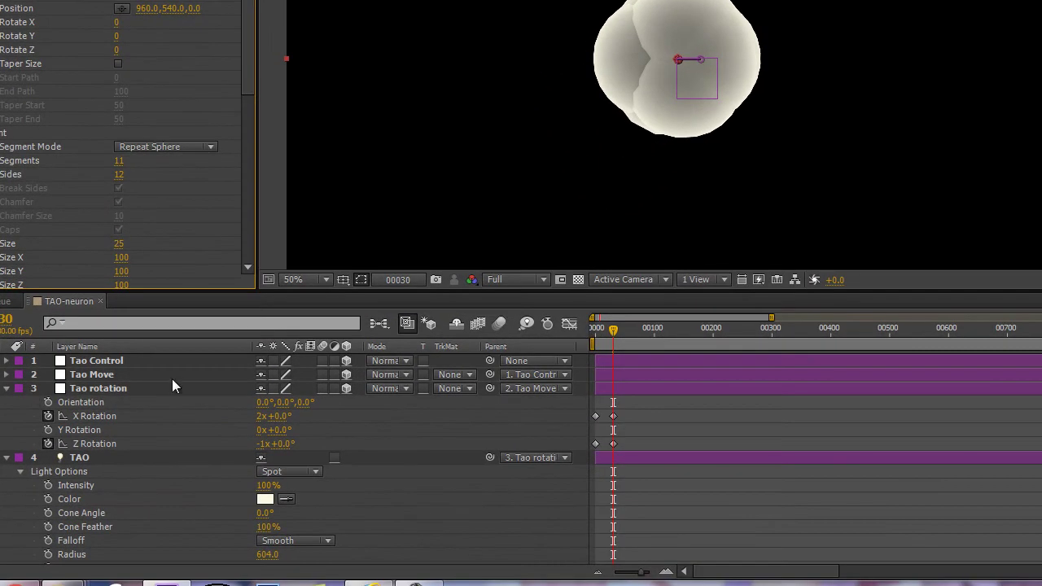
click(172, 380)
key(ctrl+a)
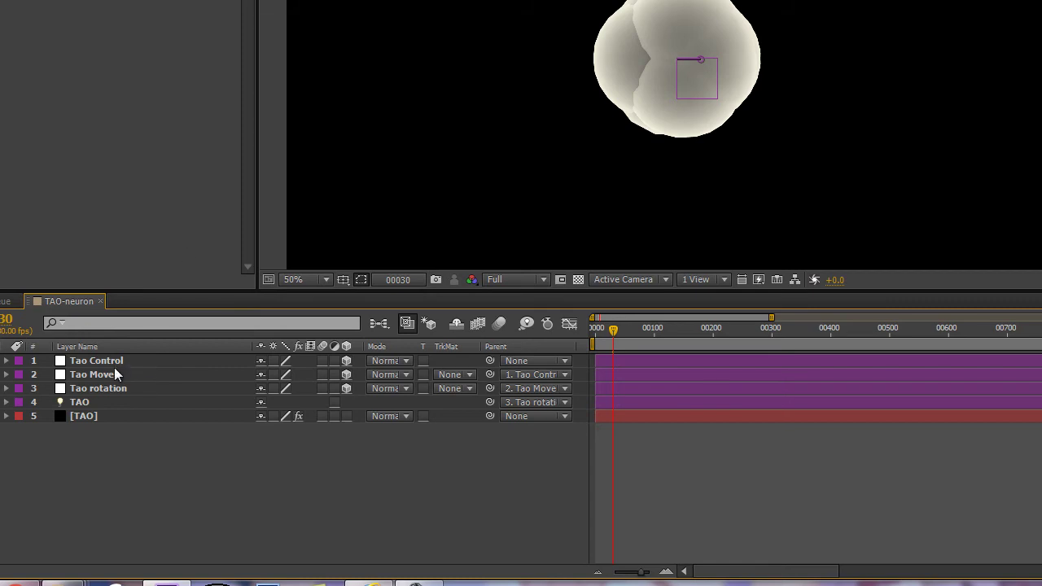
click(113, 367)
click(101, 376)
key(p)
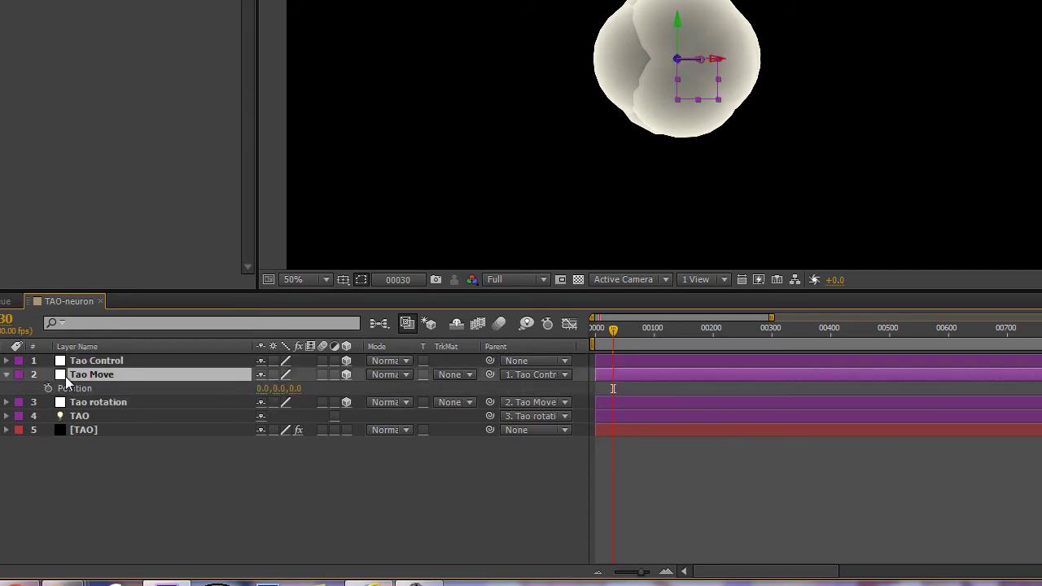
click(89, 402)
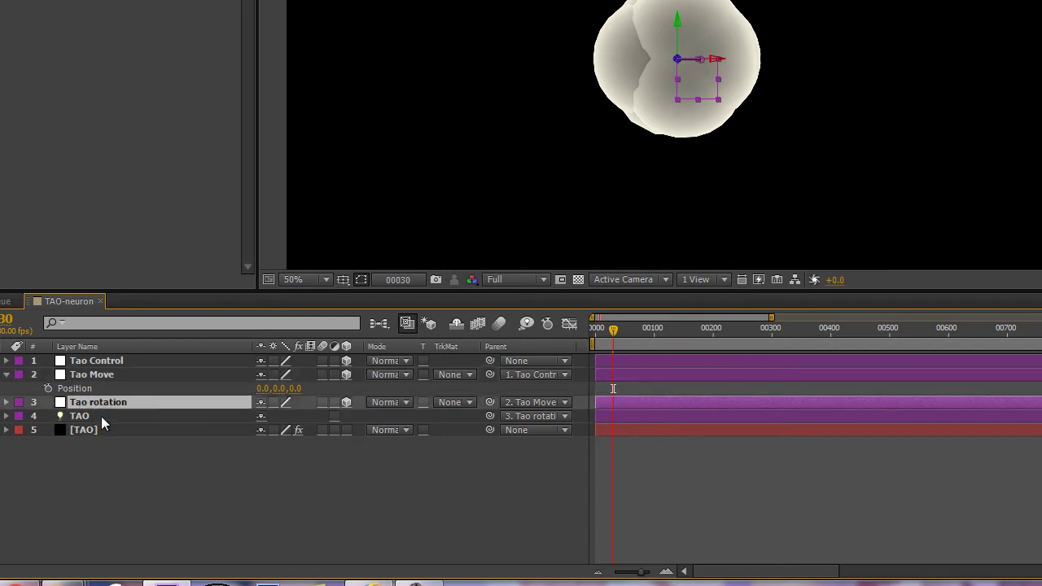
key(u)
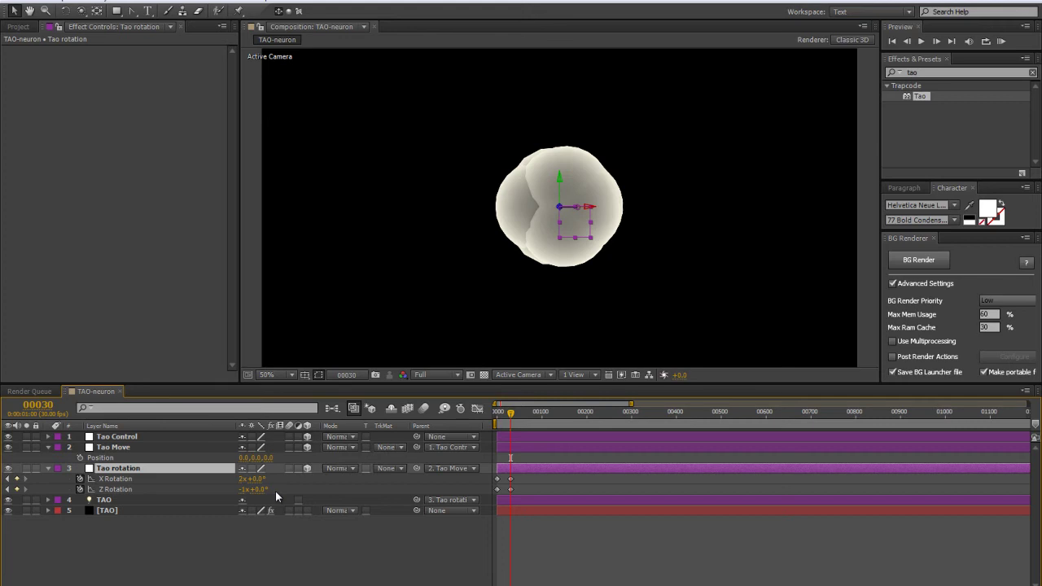
click(79, 458)
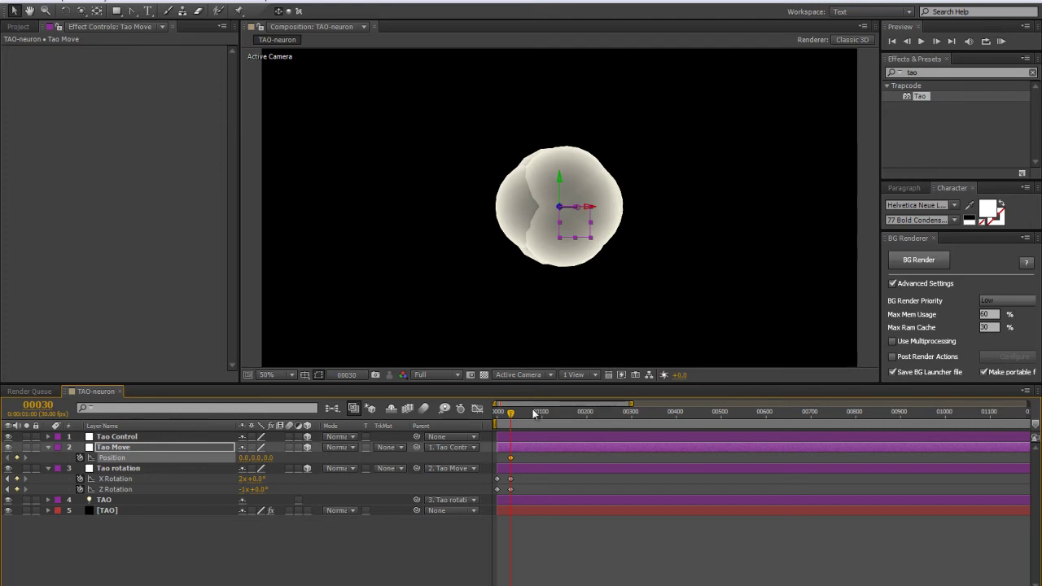
At frame 50, move the Tao Move null to about X 768, Y -248 and bend its motion path into an S-curve.
click(37, 404)
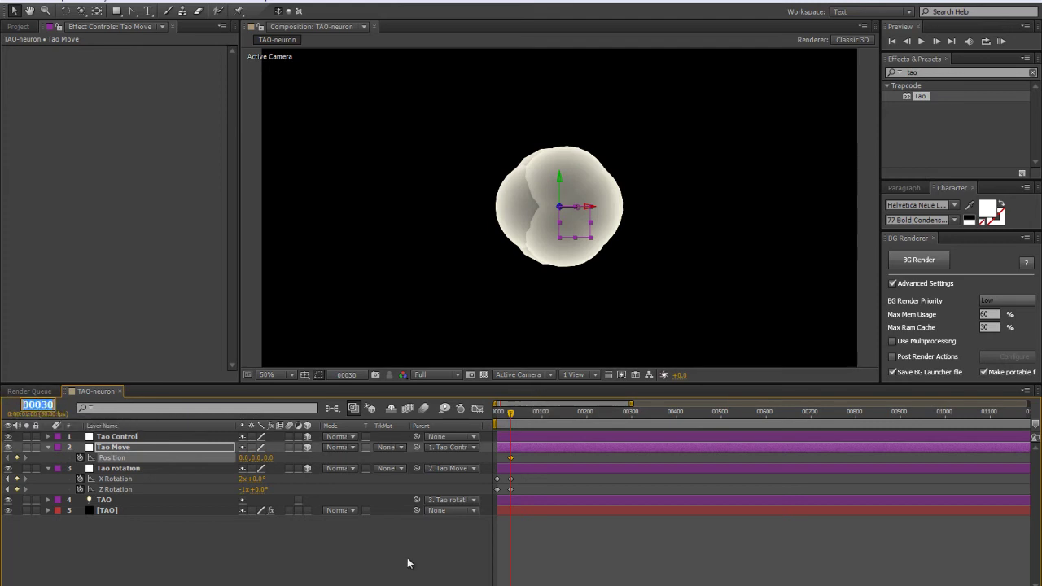
text(50)
key(Return)
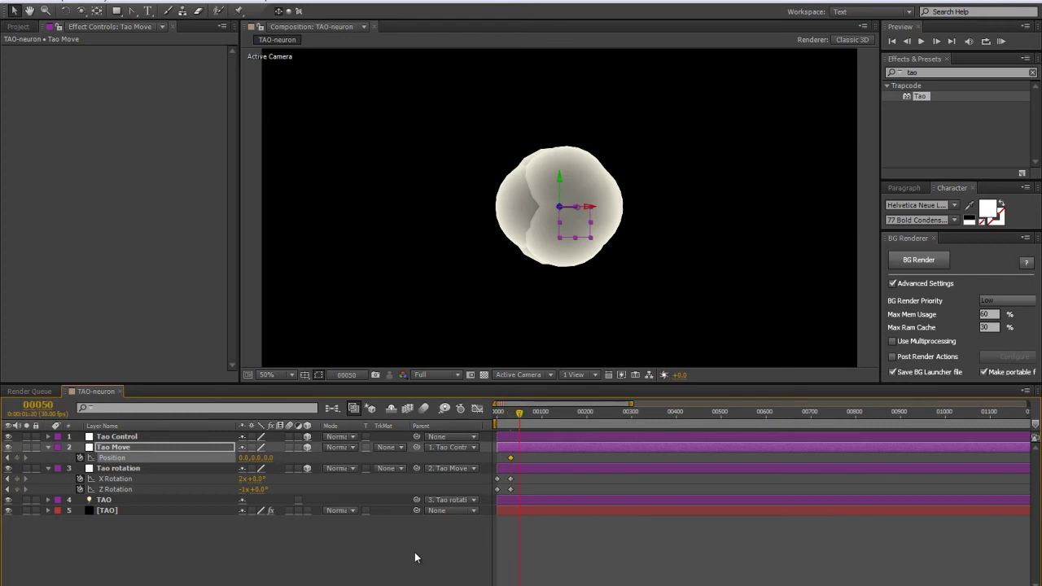
key(comma)
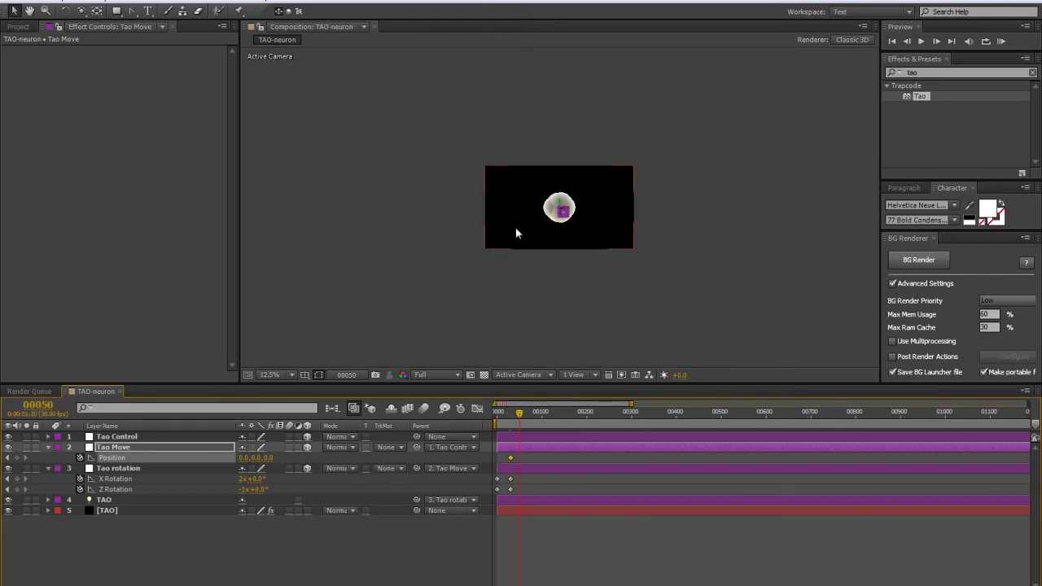
drag(562, 222, 634, 219)
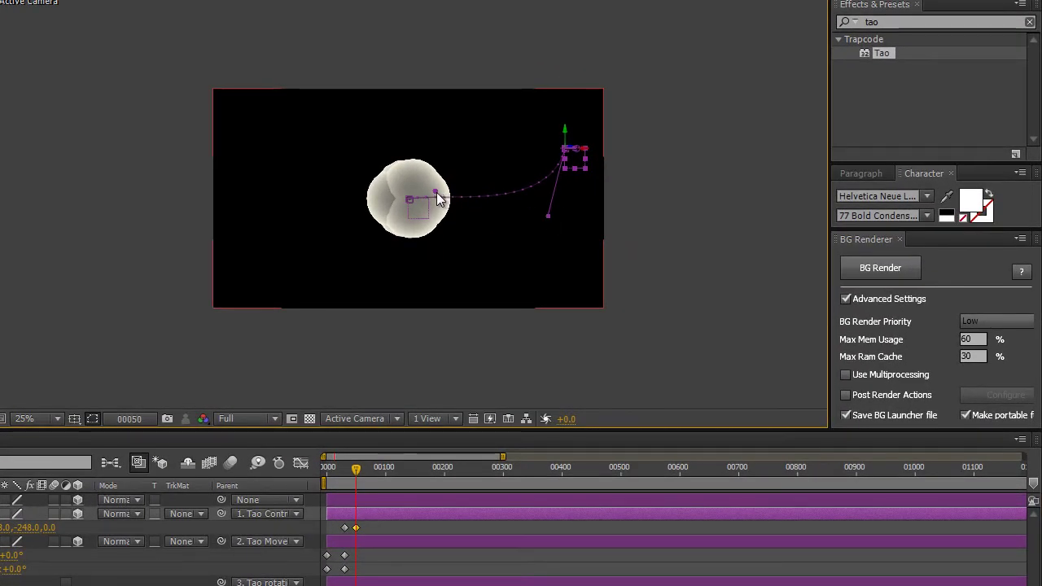
drag(437, 193, 506, 131)
drag(548, 216, 497, 229)
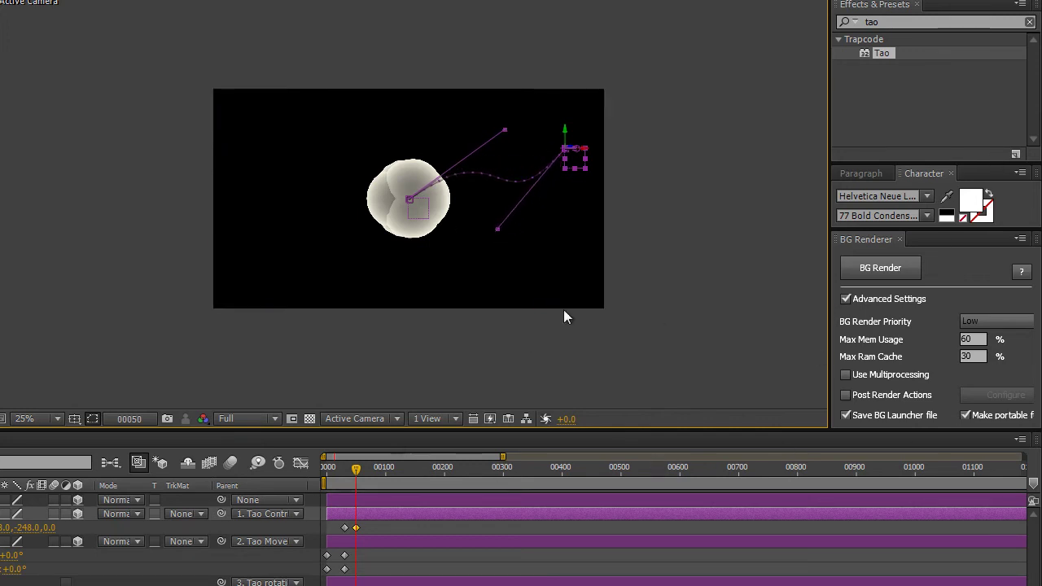
In the Top view, move the Tao Move null to about Z -196 and curve its motion path in depth.
key(period)
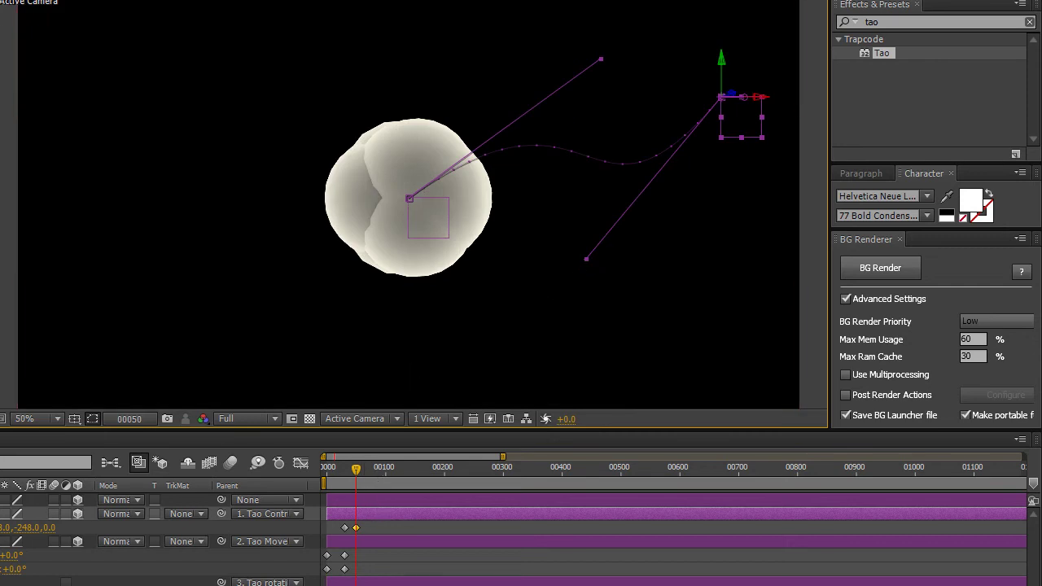
click(357, 420)
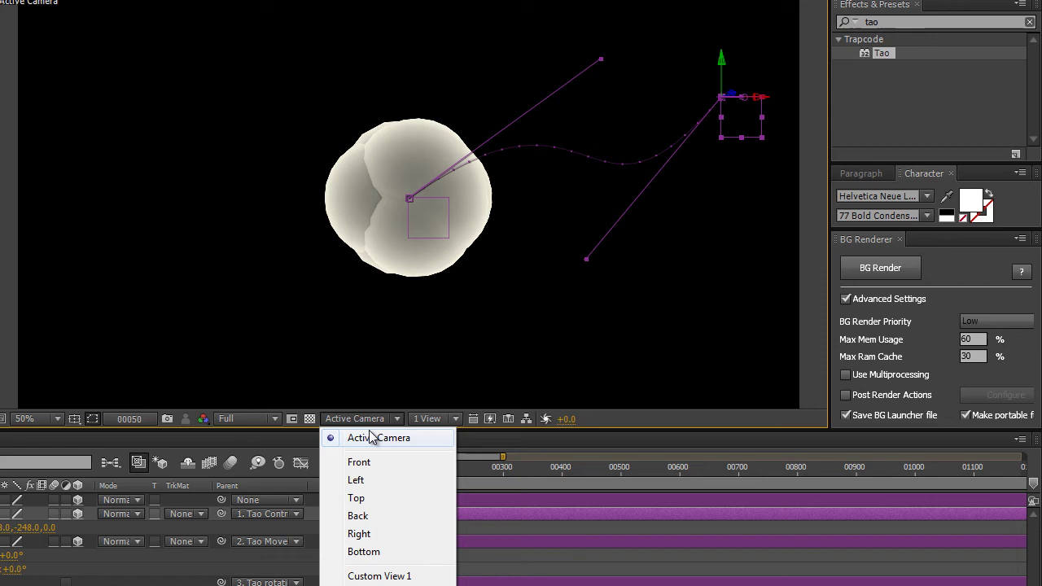
click(381, 497)
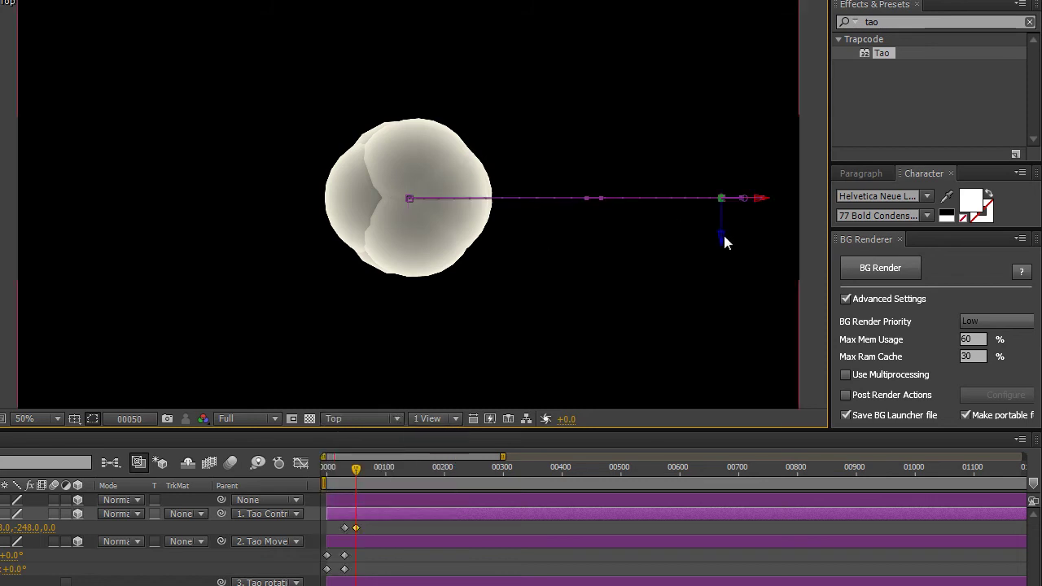
drag(727, 242, 733, 322)
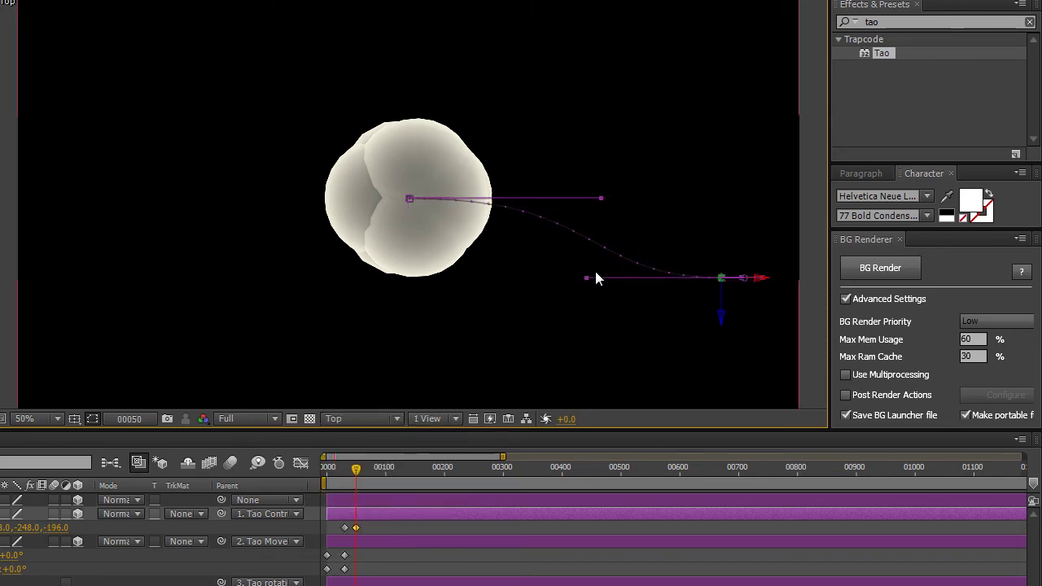
drag(587, 277, 598, 357)
drag(599, 196, 634, 148)
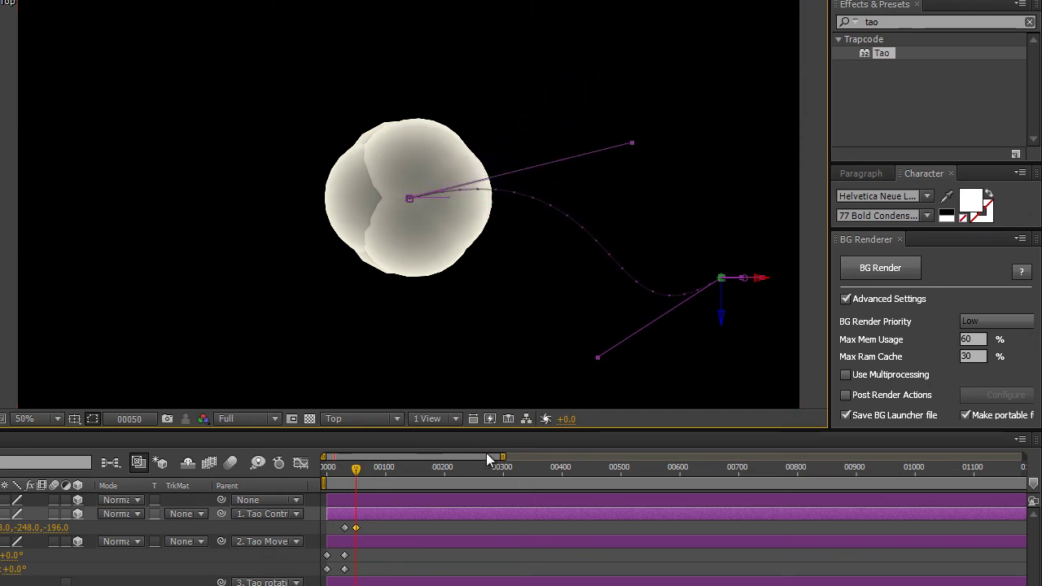
Move the TAO light's last Position keyframe to frame 50 and scrub between frames 40 and 50 to check the extended path.
key(equal)
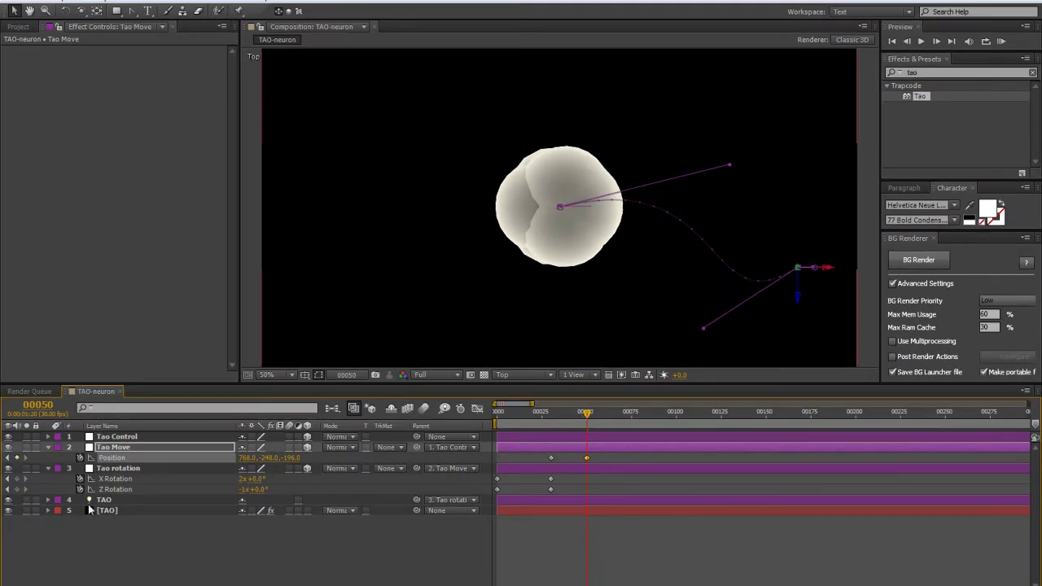
click(134, 500)
key(p)
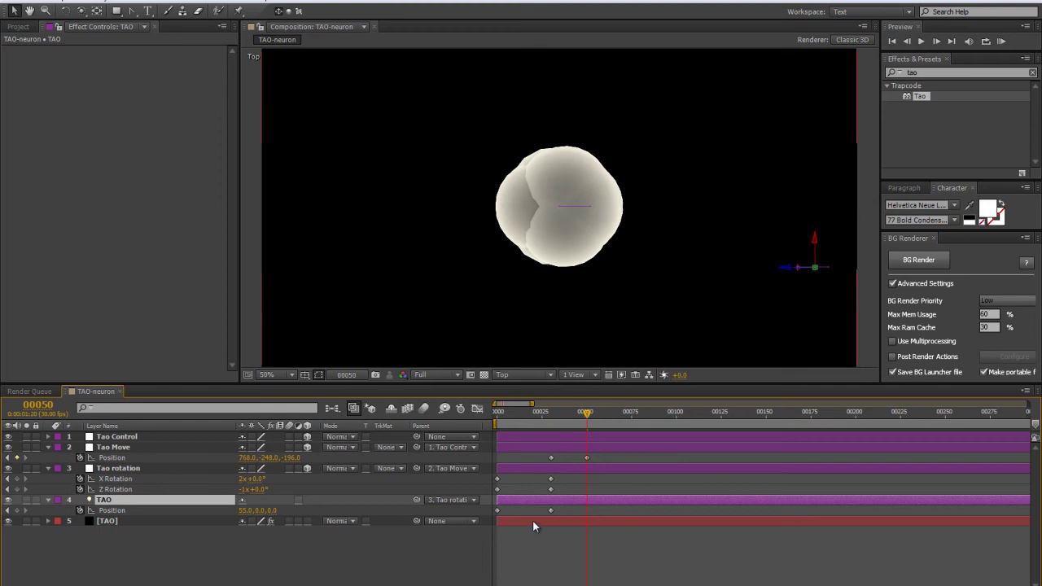
drag(550, 512, 575, 516)
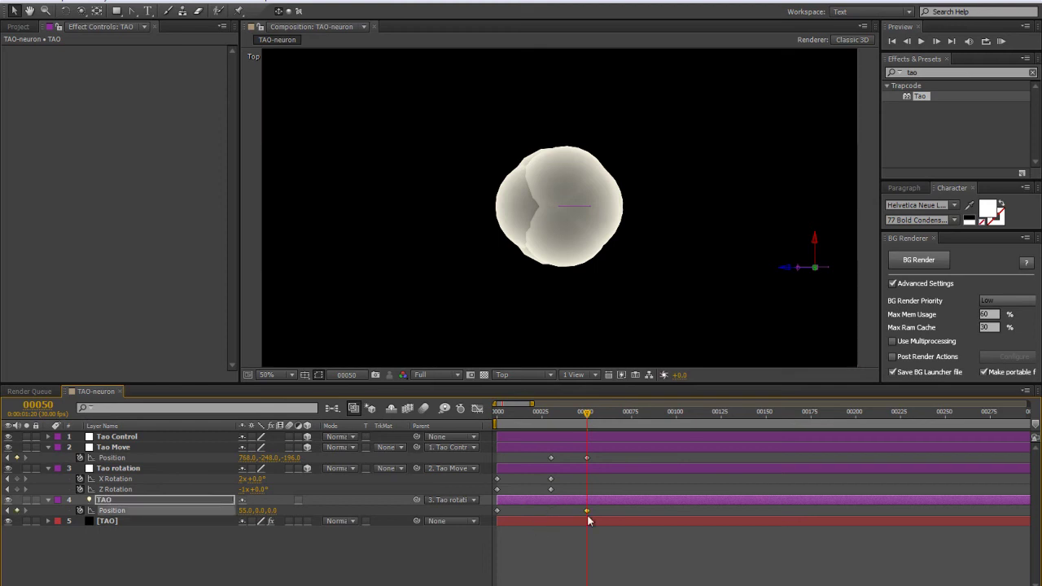
mouse_move(586, 412)
mouse_down()
mouse_move(611, 414)
mouse_move(568, 414)
mouse_up()
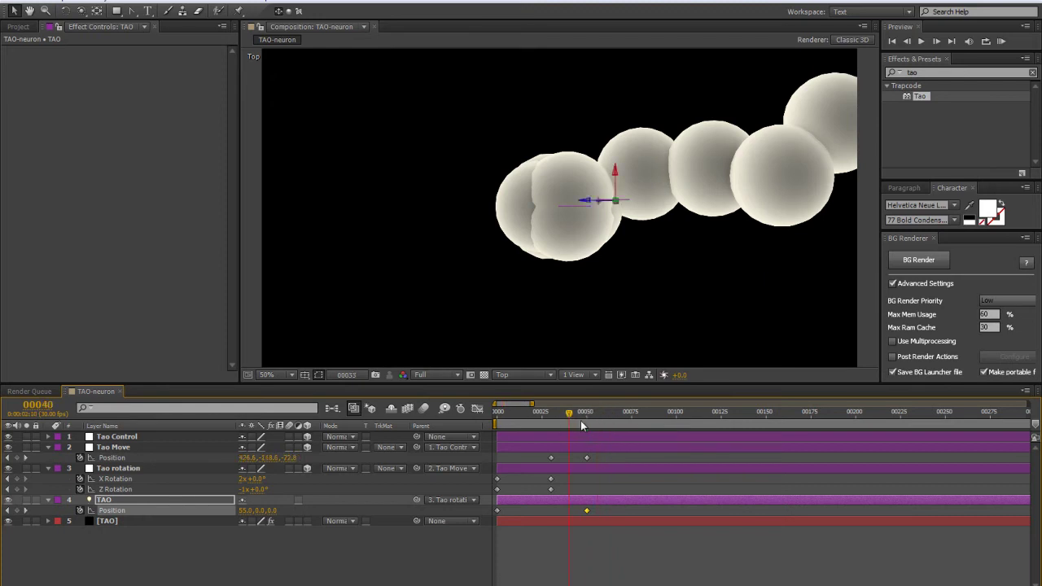
click(586, 417)
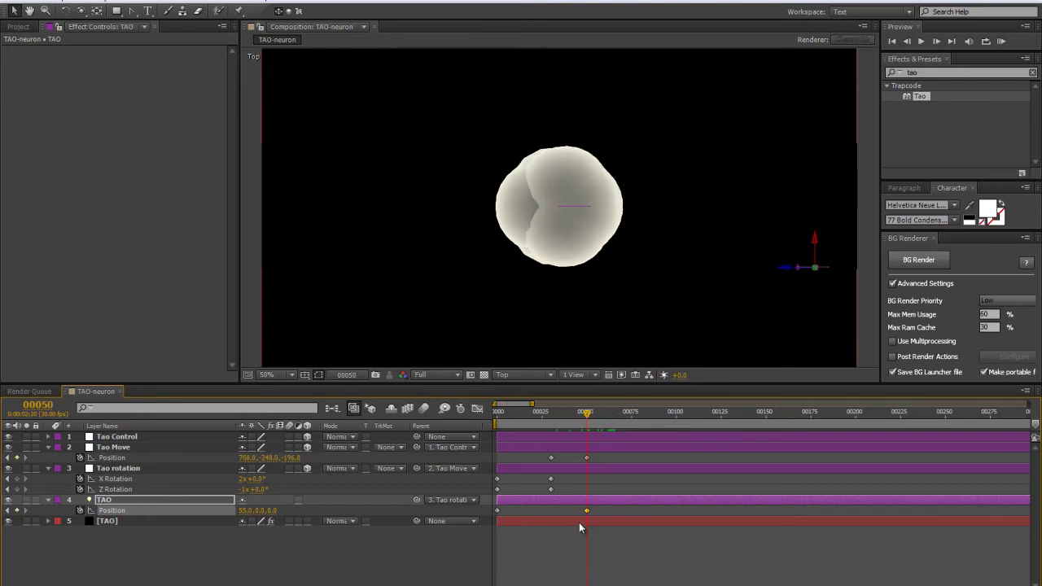
key(comma)
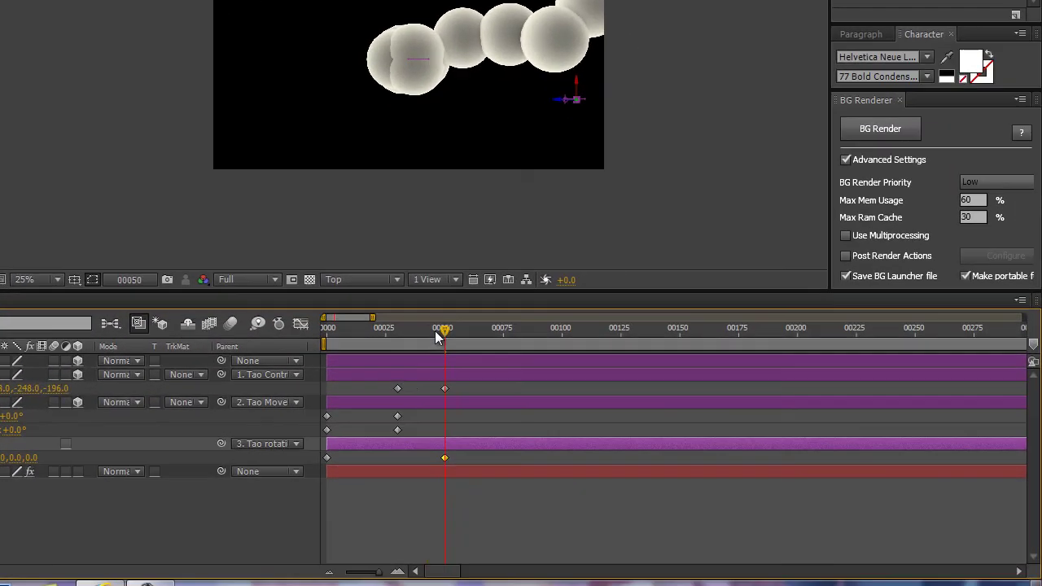
Reveal the TAO light's options, start keyframing its Radius at frame 30, and set the Radius to 70 at frame 31.
drag(517, 377, 483, 381)
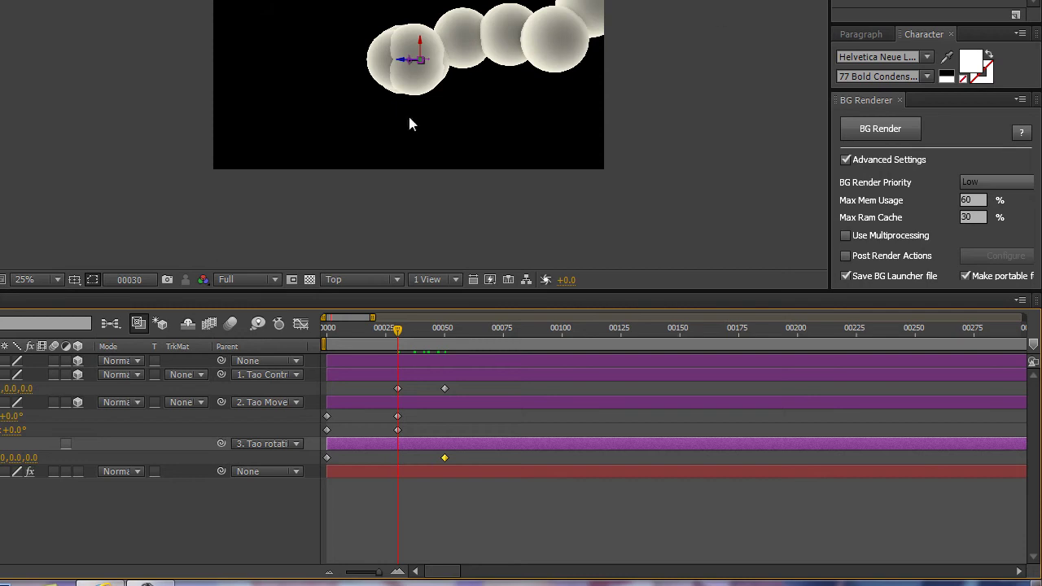
key(e)
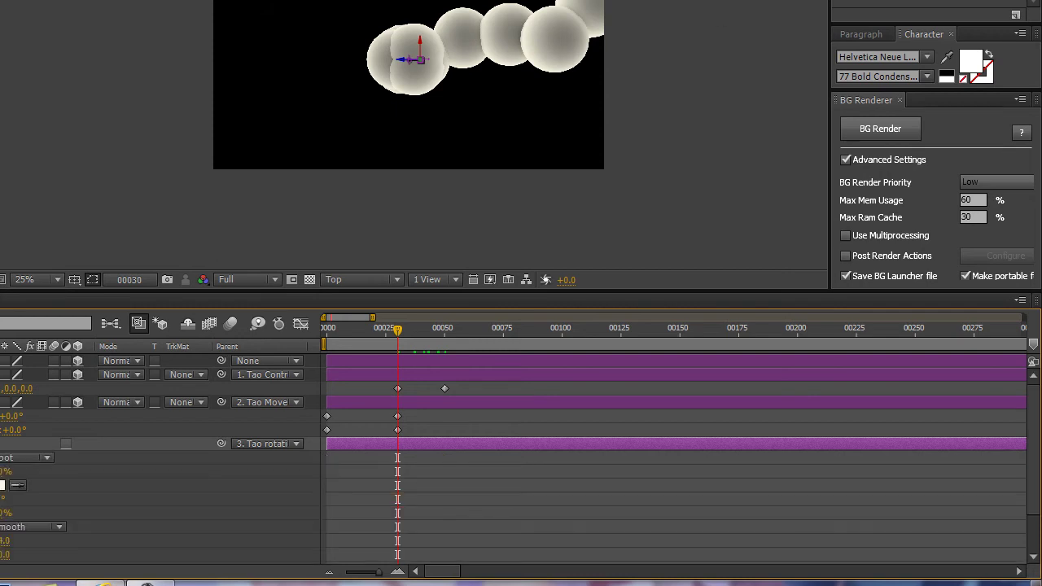
scroll(521, 456, down, 2)
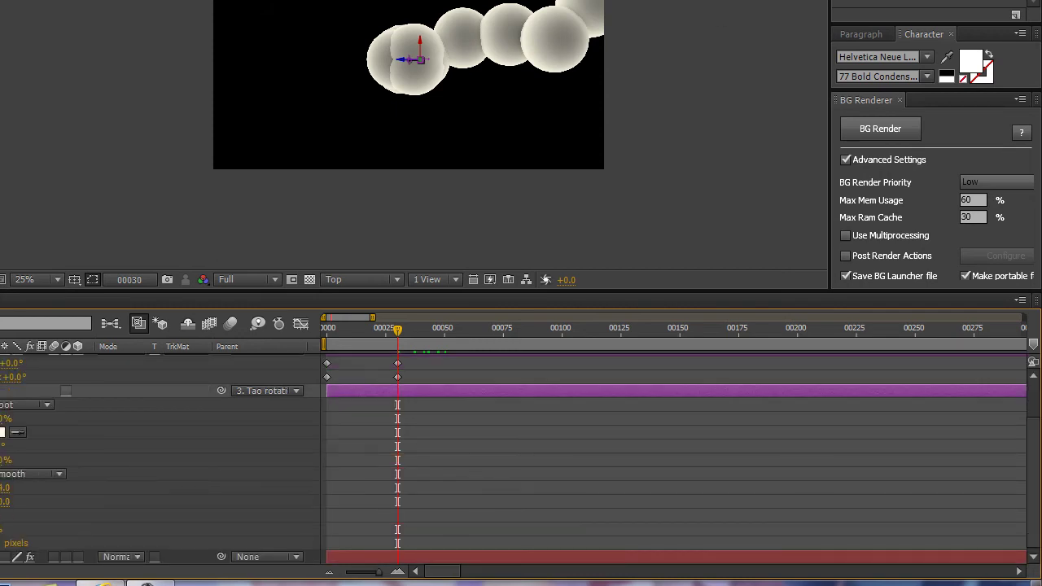
key(Page_Down)
click(5, 488)
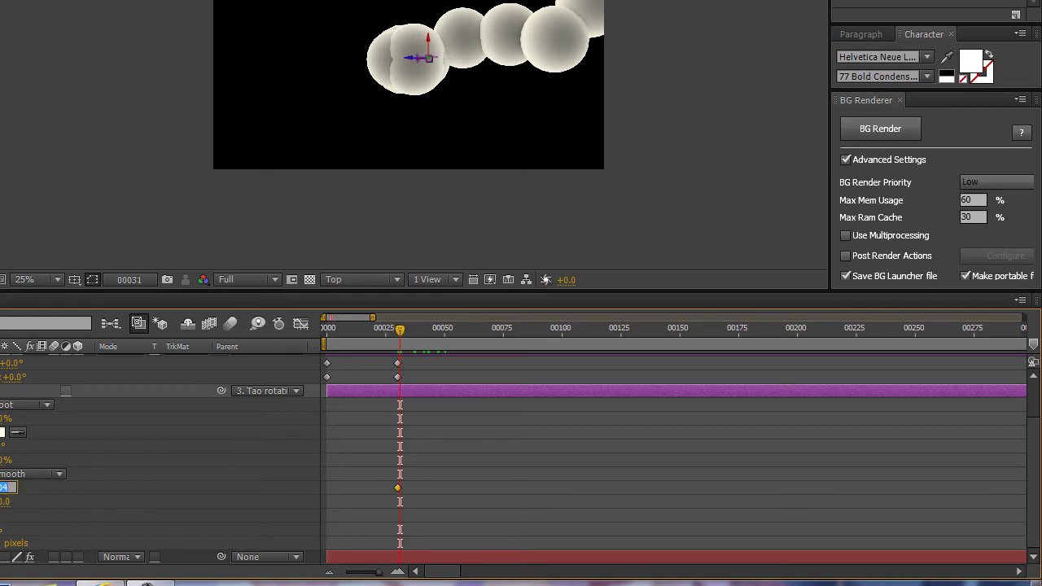
text(0)
key(Return)
Keyframe the TAO light's Radius at 10 on frame 38 and raise it to 256 on frame 31.
drag(401, 331, 418, 329)
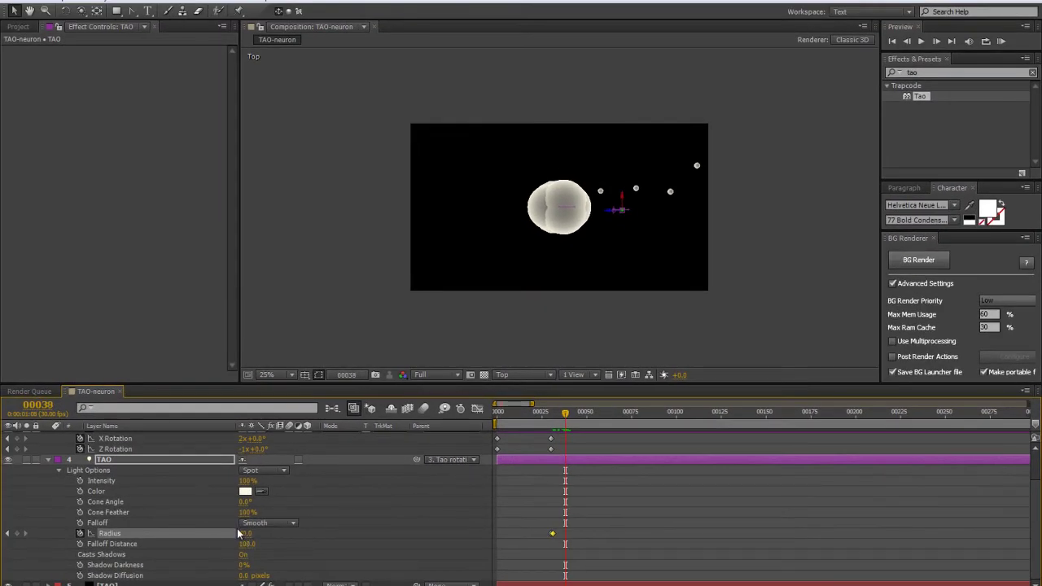
click(246, 533)
key(Return)
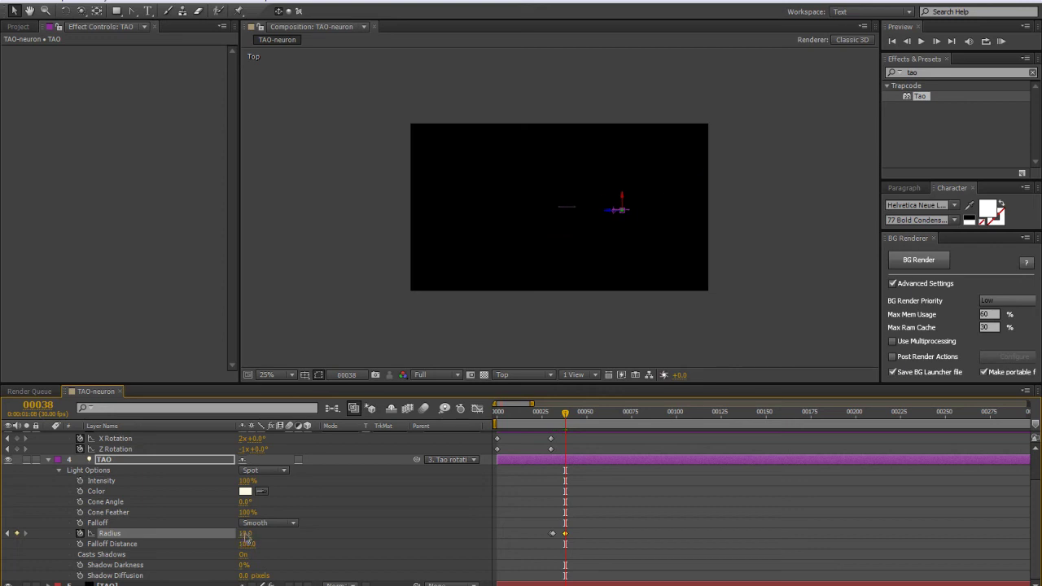
key(equal)
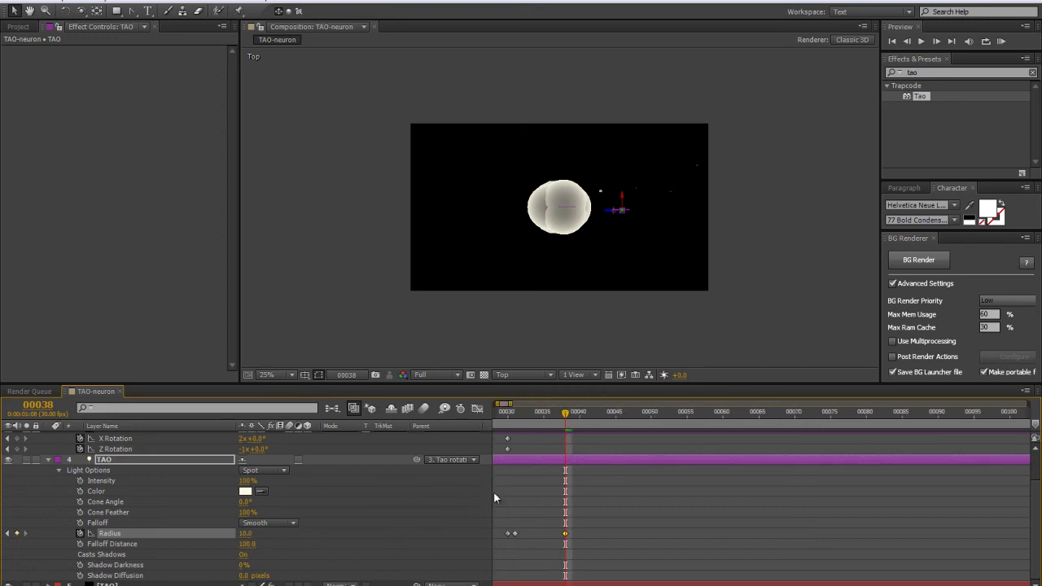
click(516, 417)
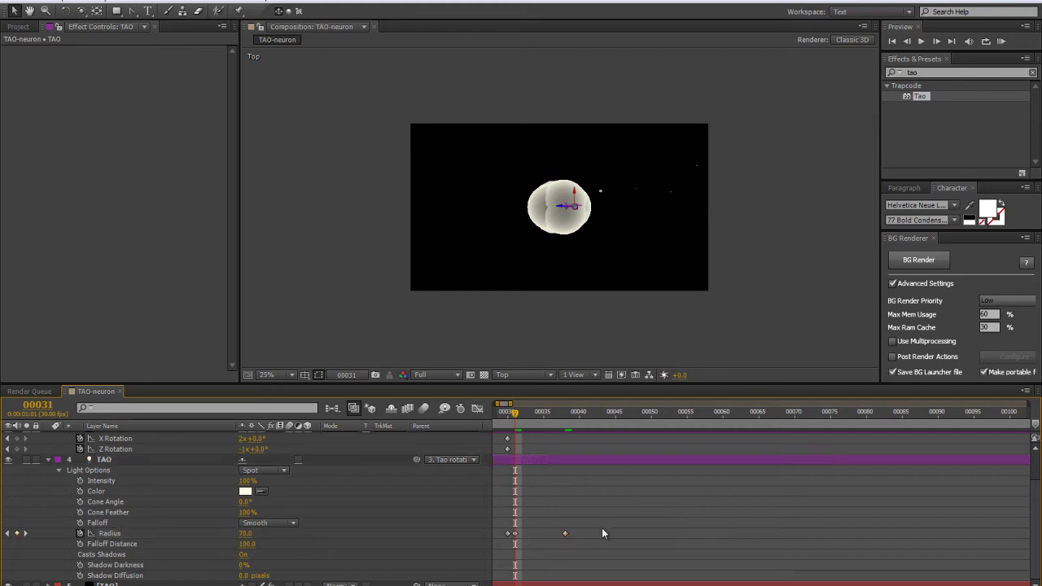
drag(248, 534, 301, 532)
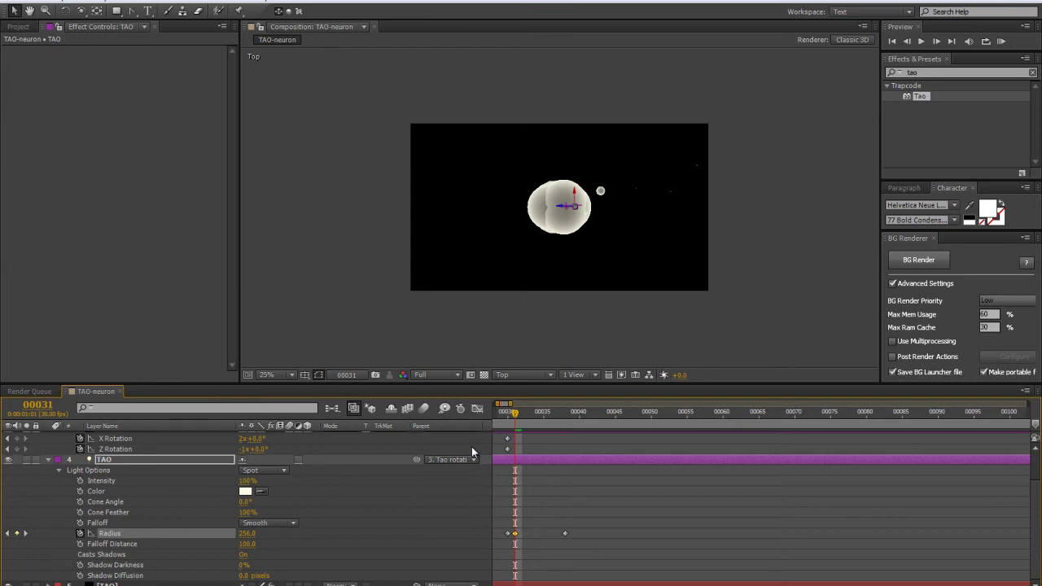
Raise the Segments value of the Tao effect to 67.
click(682, 264)
scroll(147, 237, down, 5)
mouse_move(155, 253)
mouse_down()
mouse_move(191, 248)
mouse_move(159, 247)
mouse_up()
scroll(527, 241, up, 1)
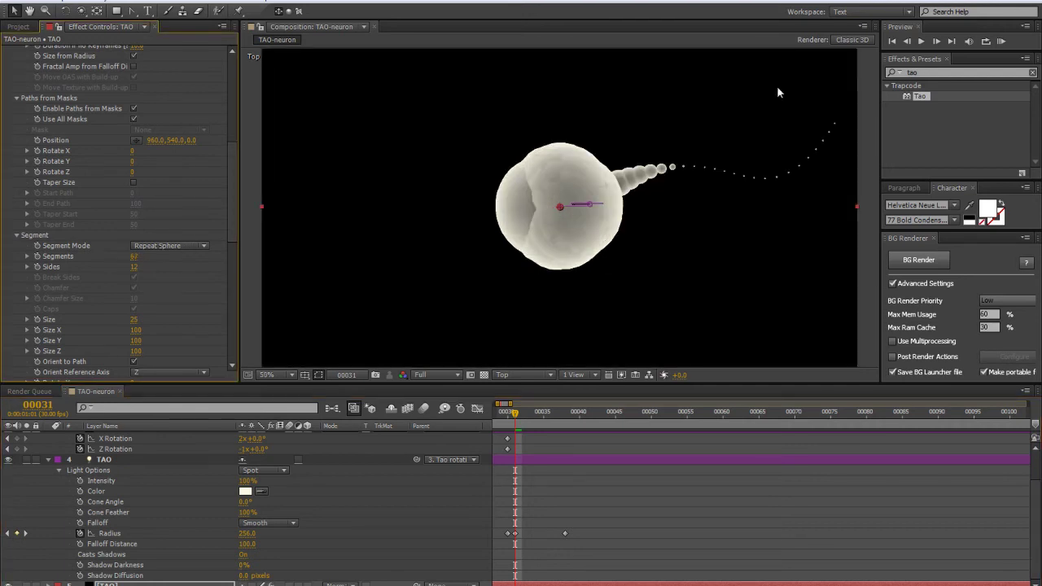
Raise the Radius keyframes at frames 31 and 38 together by 120, to 376 and 130.
drag(574, 534, 511, 560)
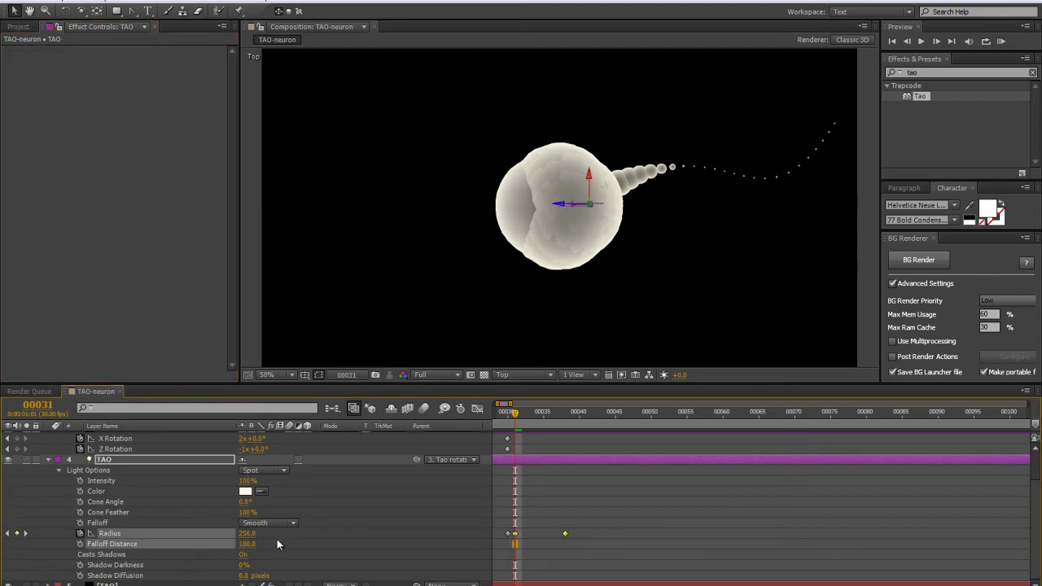
drag(249, 533, 384, 509)
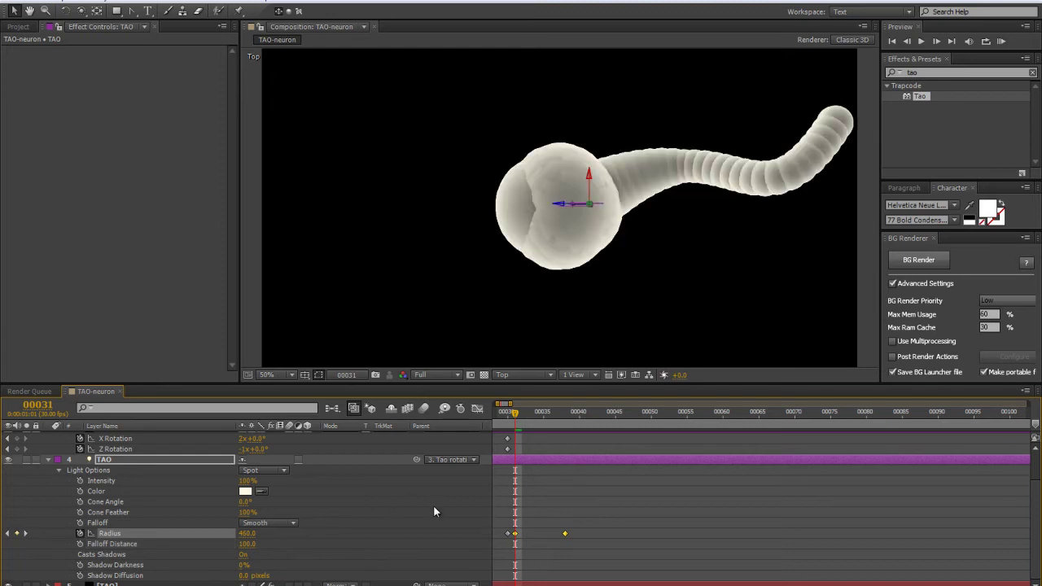
drag(246, 534, 201, 539)
click(572, 471)
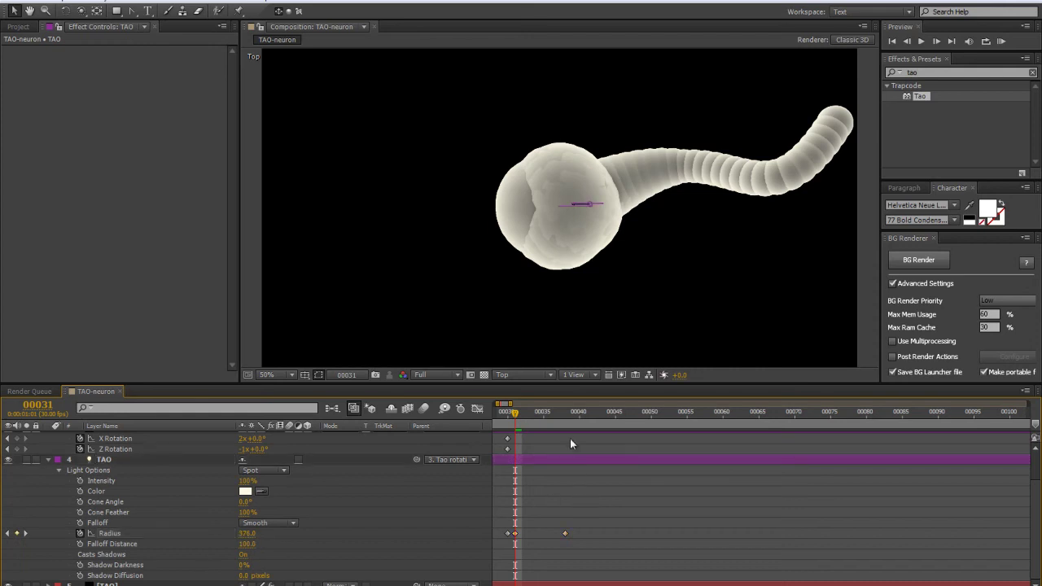
Set the TAO light's Radius to 67 at frame 38 and check the branch's thickness.
mouse_move(565, 413)
mouse_down()
mouse_move(582, 413)
mouse_move(565, 413)
mouse_up()
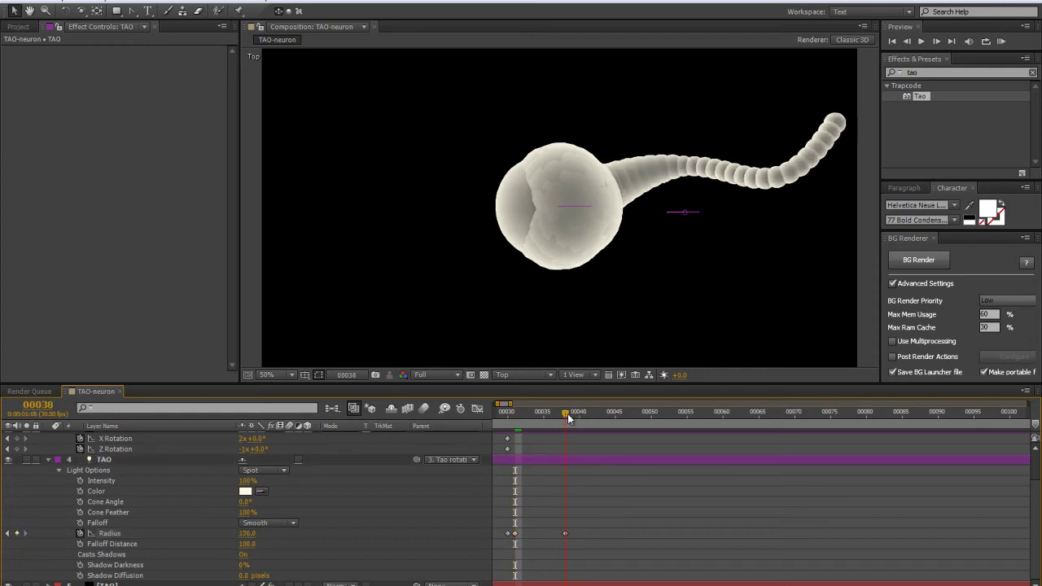
click(248, 533)
text(67)
key(Return)
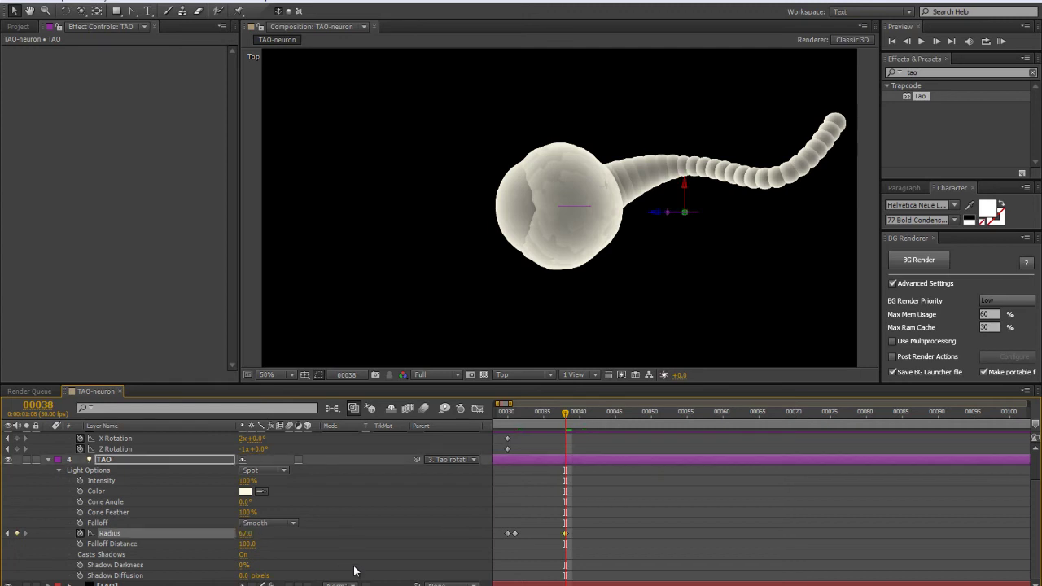
key(comma)
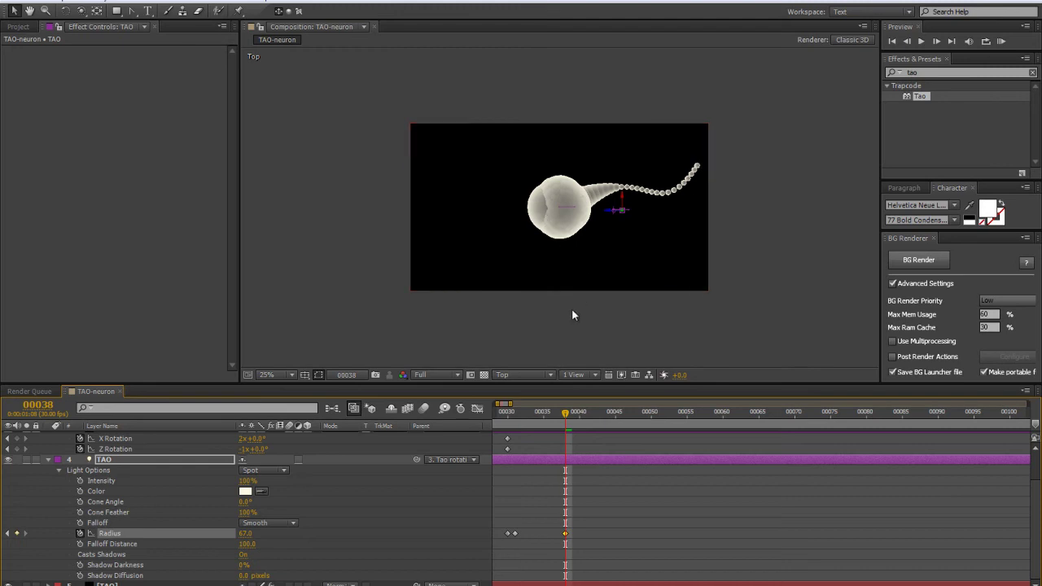
key(period)
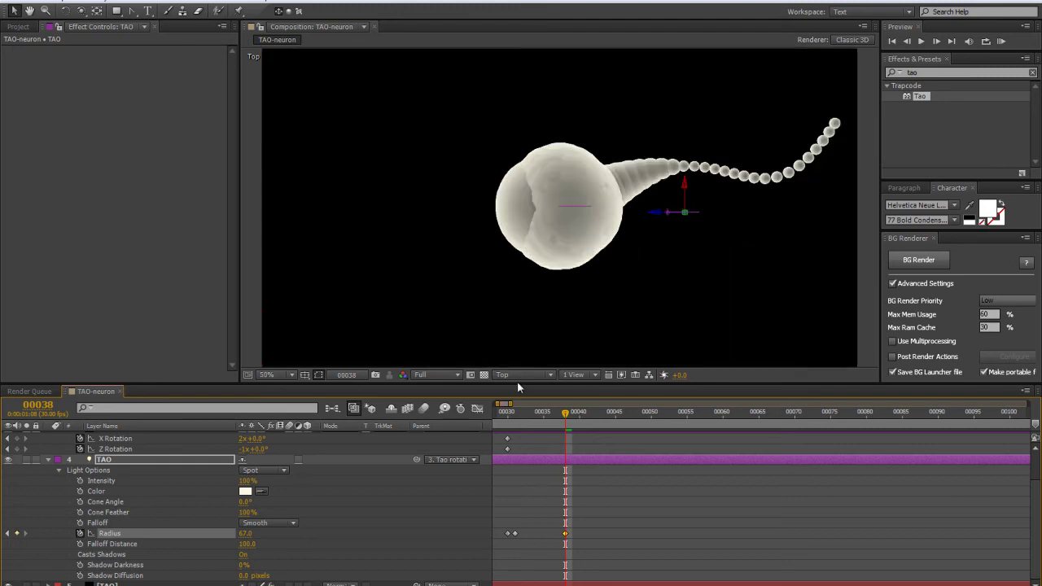
key(comma)
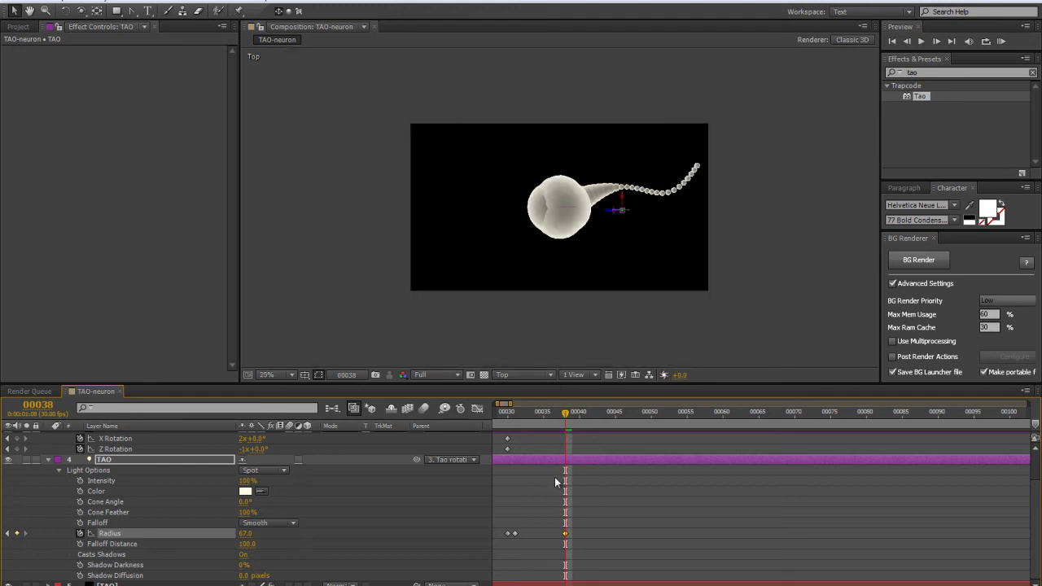
Lower the TAO light's Radius keyframe at frame 30 to shrink the cell body.
click(507, 413)
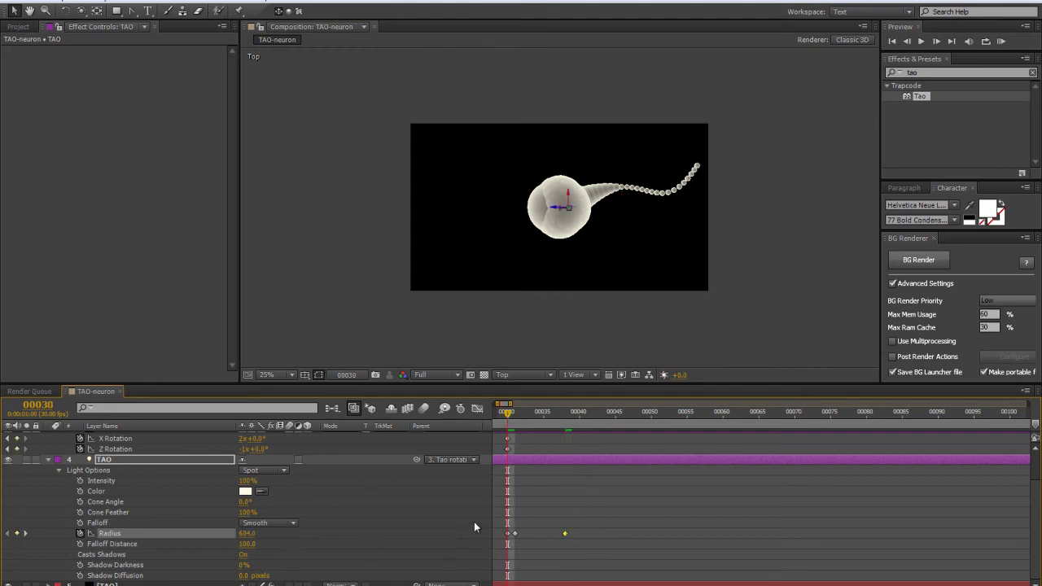
scroll(551, 490, left, 5)
key(minus)
key(minus)
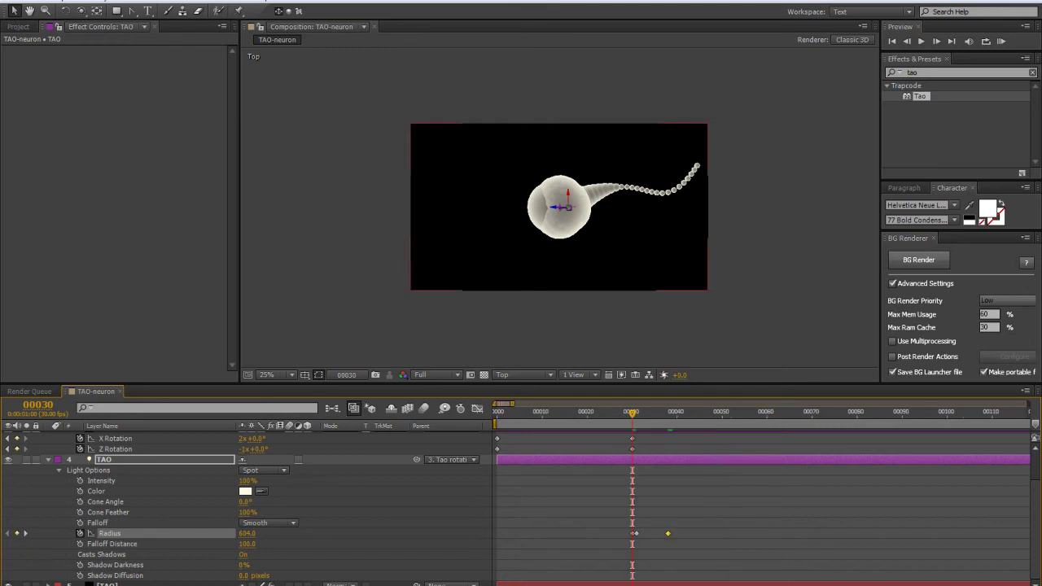
click(574, 534)
key(equal)
key(equal)
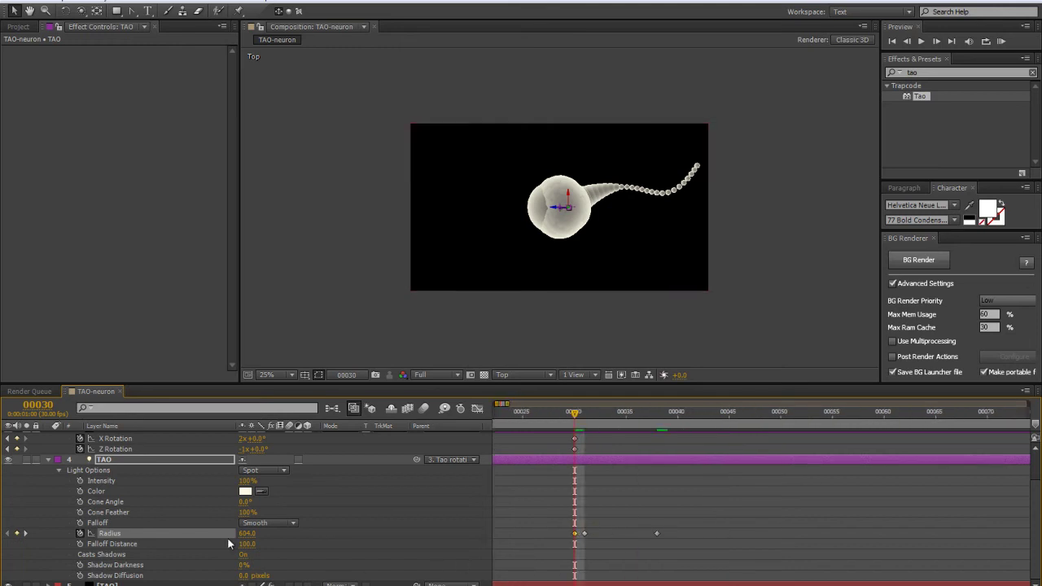
drag(247, 533, 169, 538)
Set the TAO light's Radius to 245 at frame 31 and 34 at frame 38.
click(585, 416)
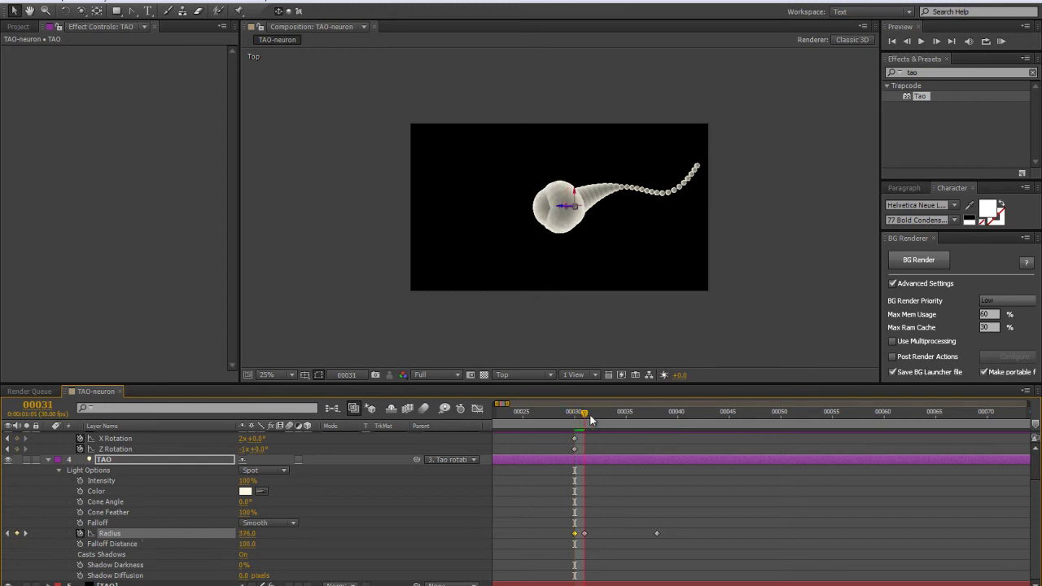
drag(248, 533, 178, 541)
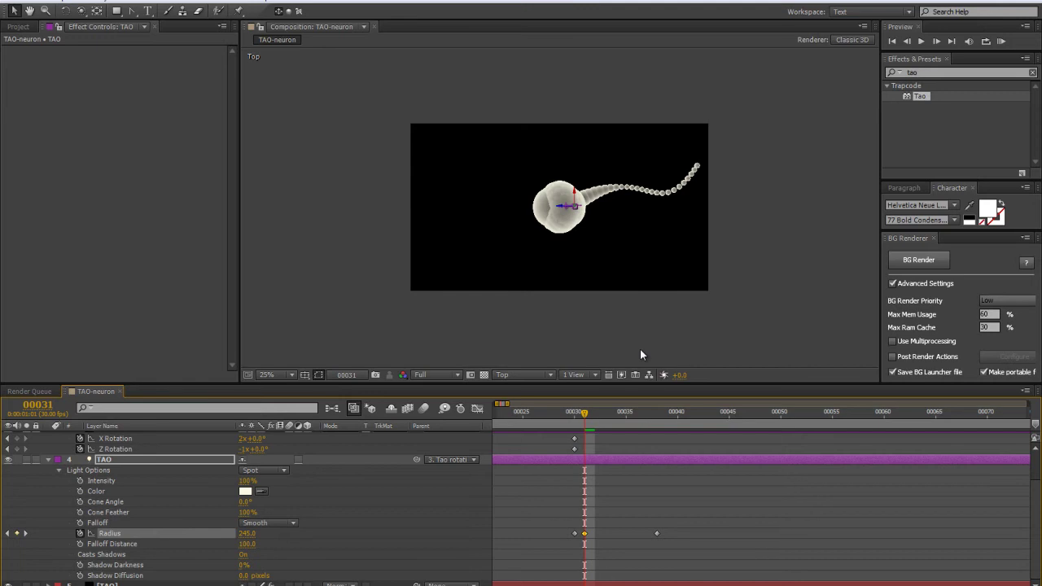
key(period)
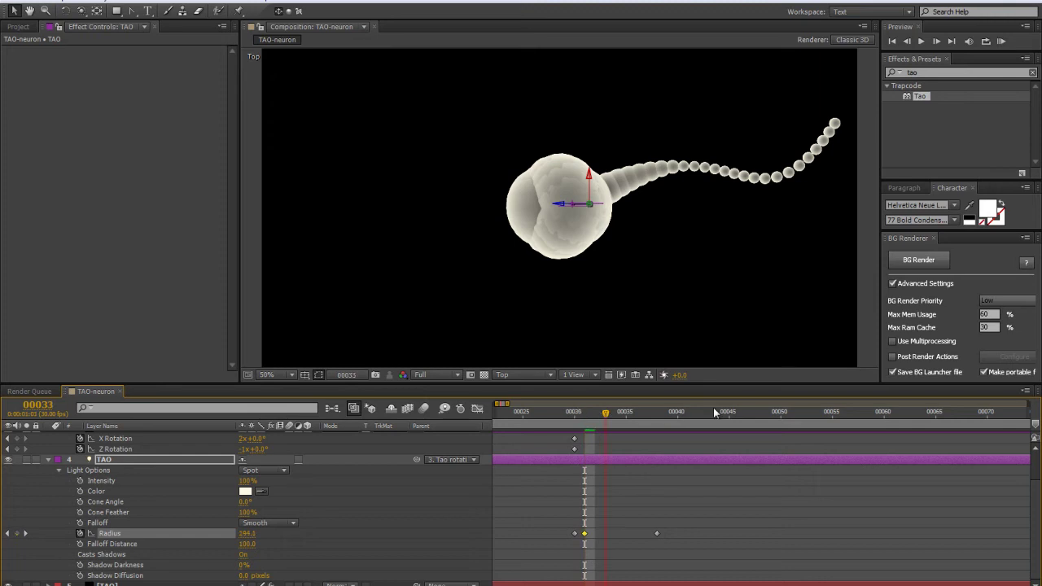
click(698, 413)
click(659, 421)
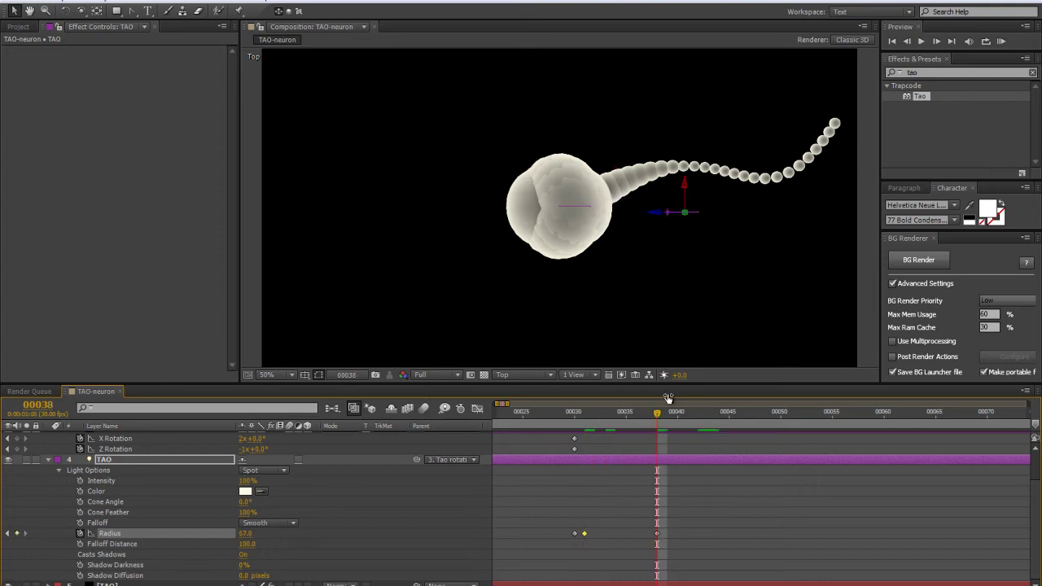
click(245, 533)
text(316)
key(Return)
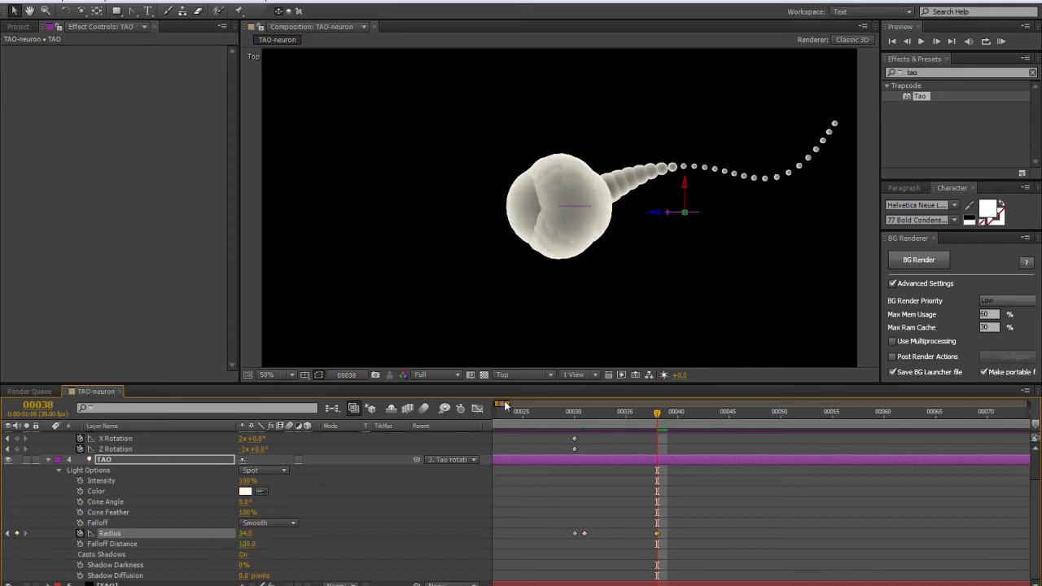
key(comma)
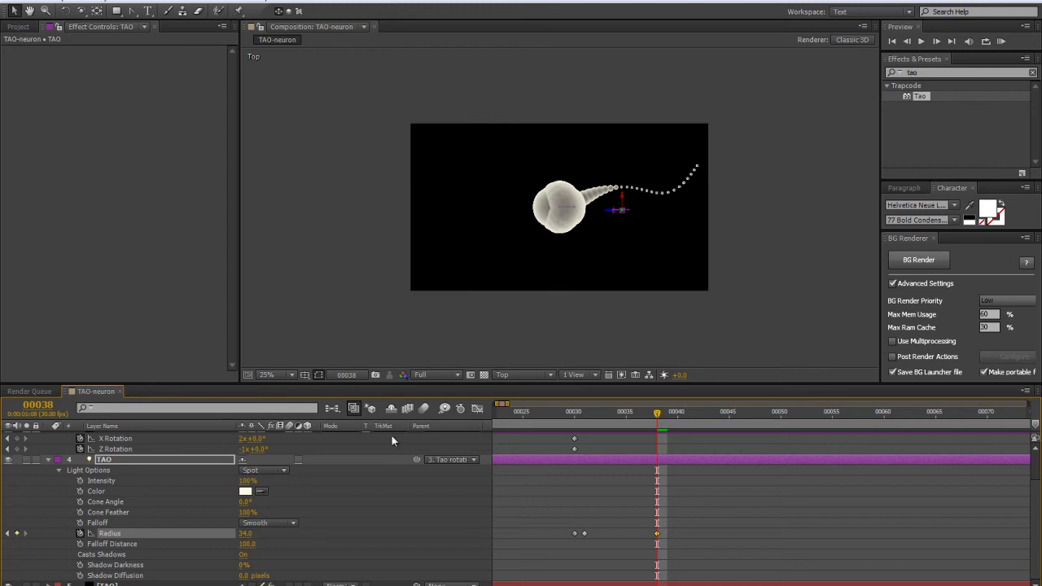
Switch to the Active Camera view and copy Tao Move's Position keyframes from frames 30 and 50 to start at frame 51.
scroll(594, 521, up, 2)
key(minus)
key(minus)
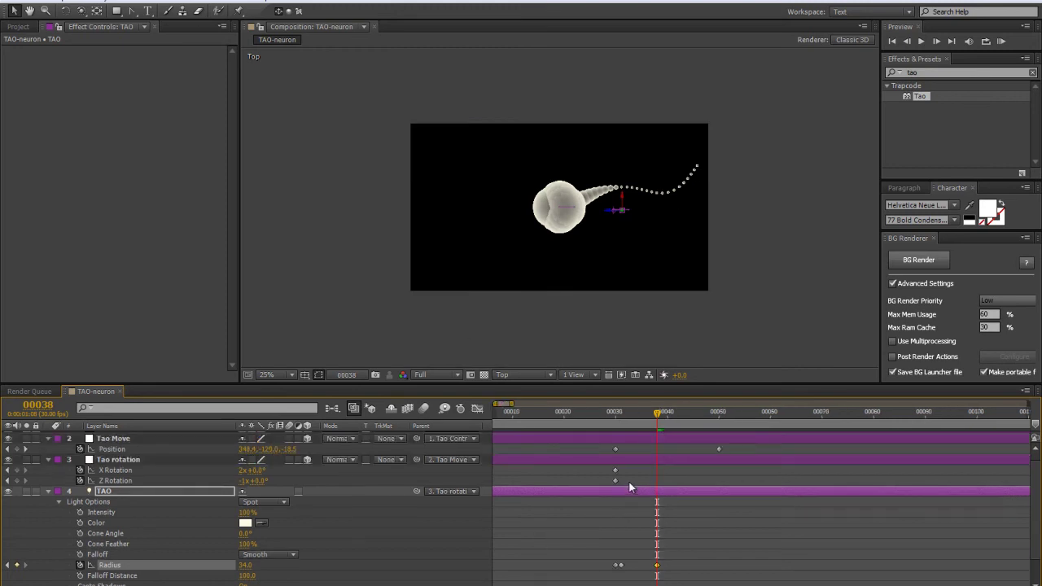
drag(633, 413, 643, 416)
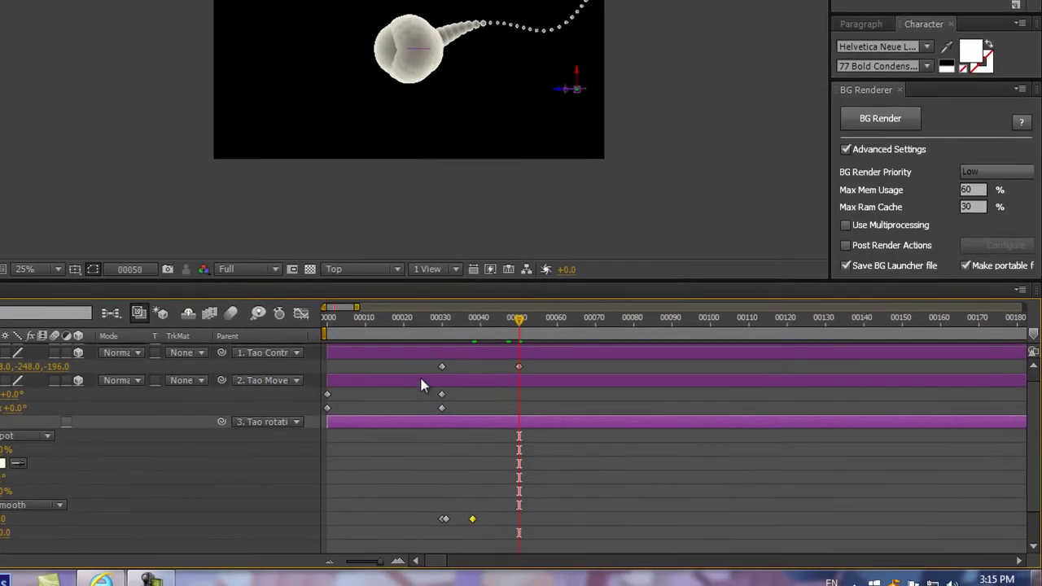
key(Page_Down)
click(411, 290)
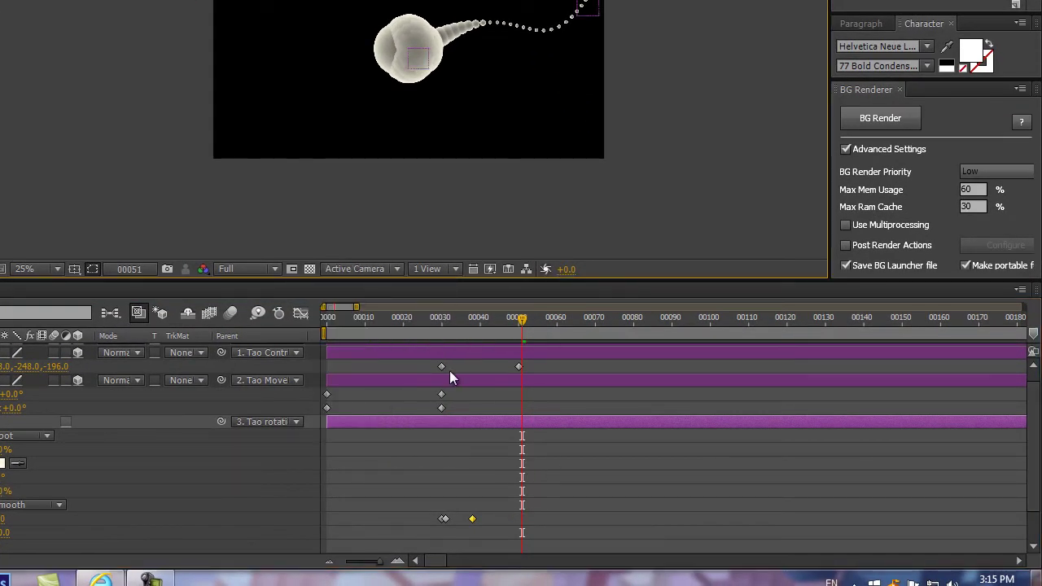
drag(429, 365, 547, 376)
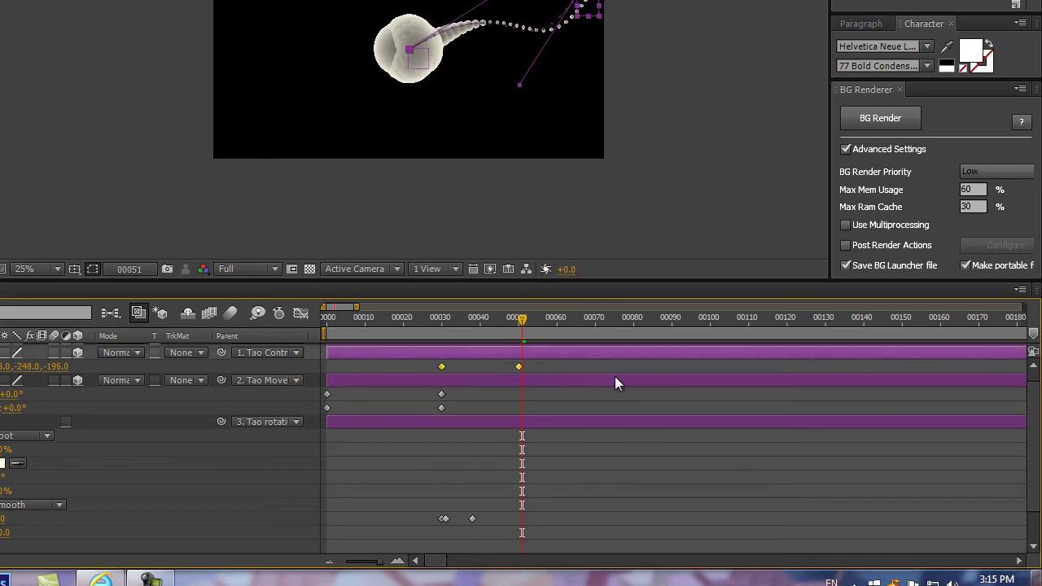
key(ctrl+v)
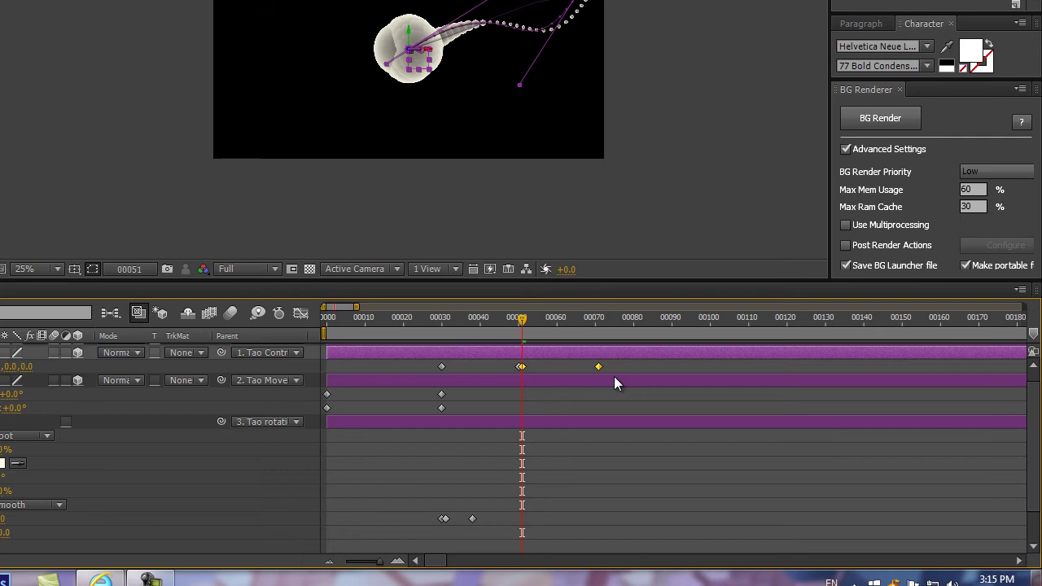
Paste copies of the light's Radius keyframes from frames 31 and 38 at frame 51, and shift the copies to start at frame 52.
drag(508, 502, 445, 534)
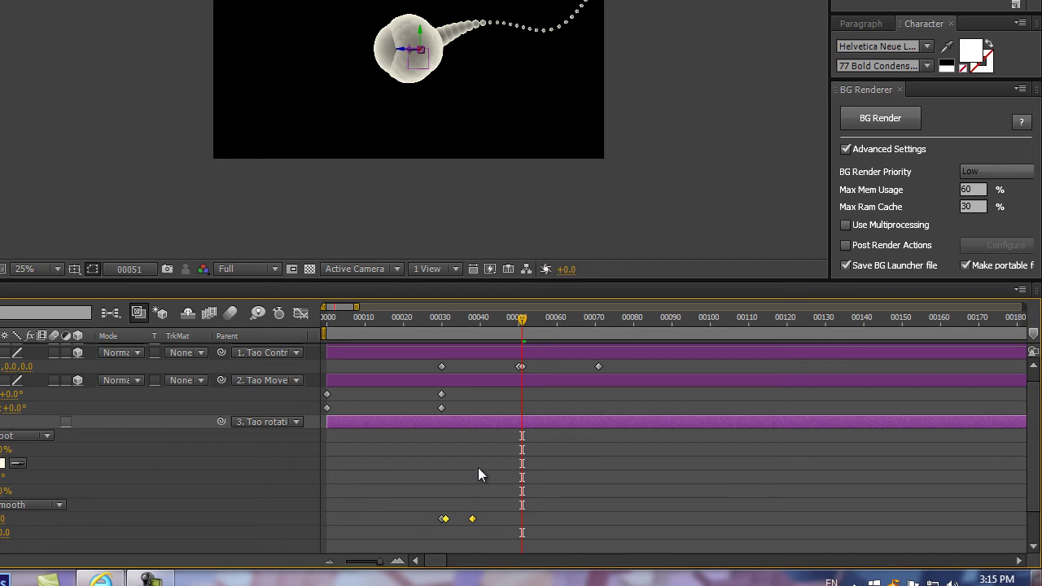
key(ctrl+v)
scroll(521, 506, up, 4)
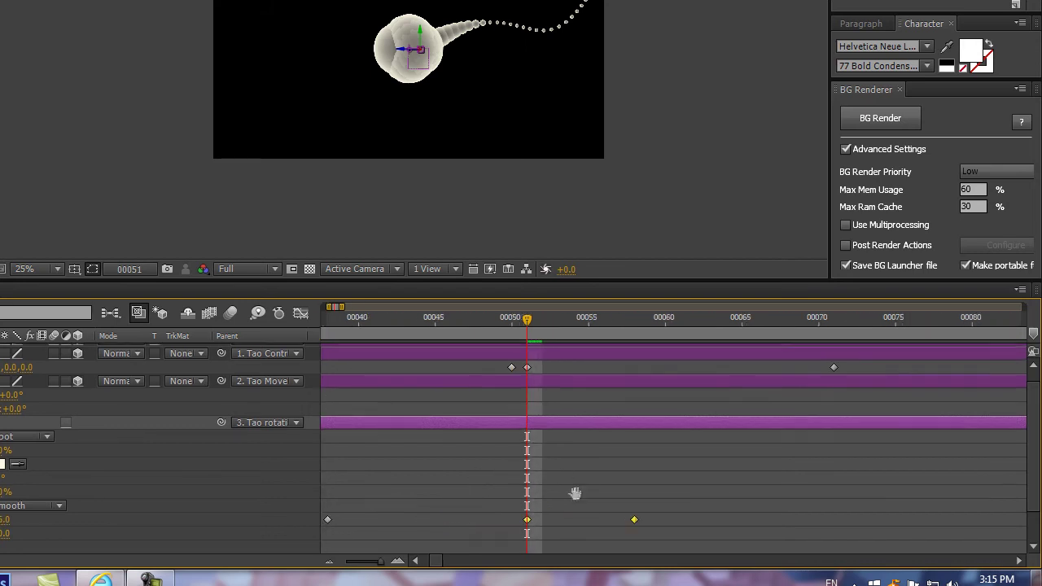
scroll(467, 500, down, 1)
drag(394, 331, 424, 330)
drag(702, 510, 714, 511)
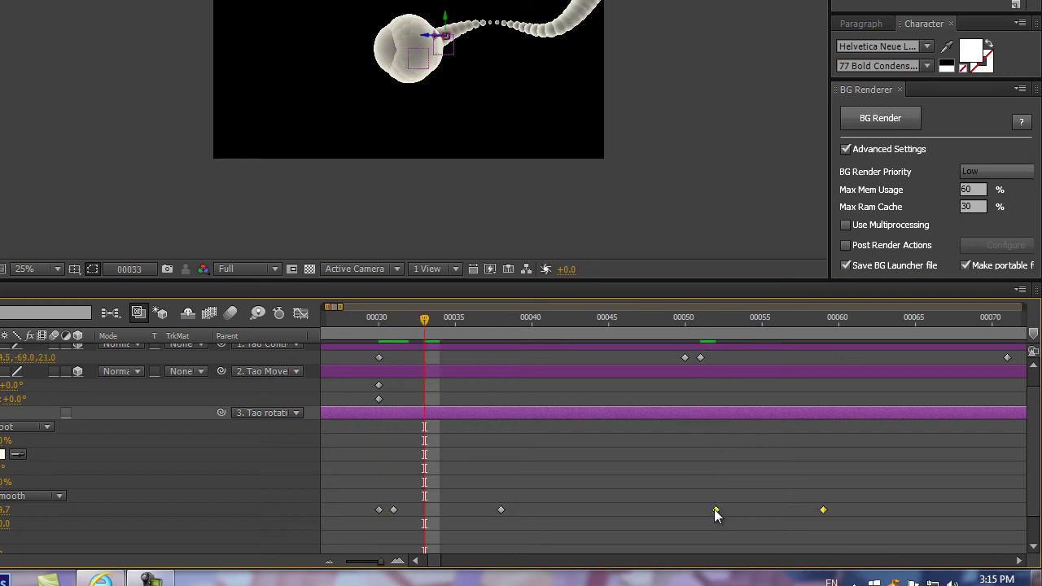
At frame 71, move the Tao Move null beyond the cell body's opposite side, to X about -681, Y about 52, and reshape its path handles.
mouse_move(713, 326)
mouse_down()
mouse_move(700, 327)
mouse_move(717, 328)
mouse_up()
key(minus)
key(minus)
click(702, 326)
click(701, 358)
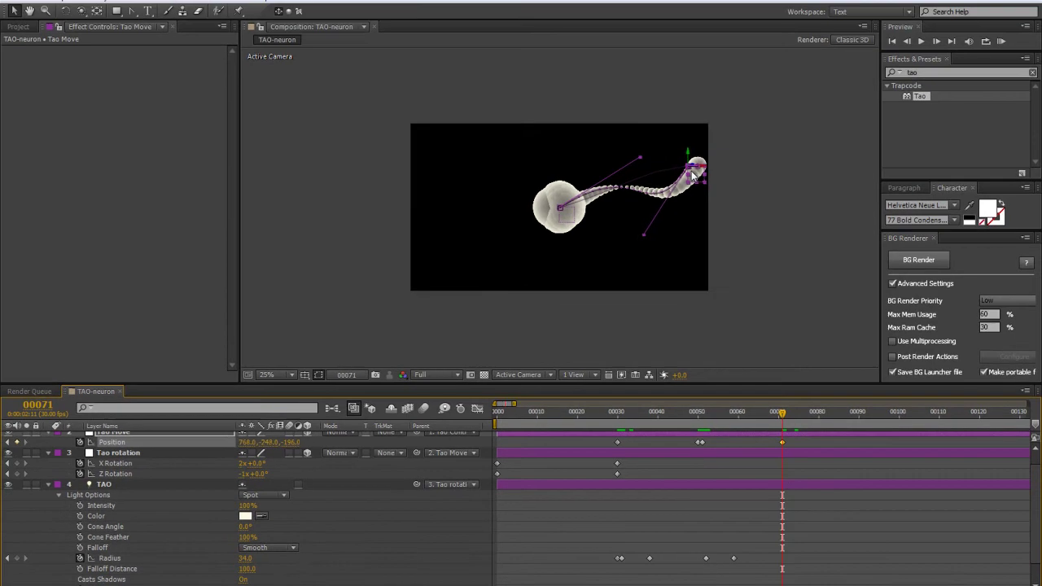
drag(693, 175, 449, 228)
drag(639, 161, 531, 162)
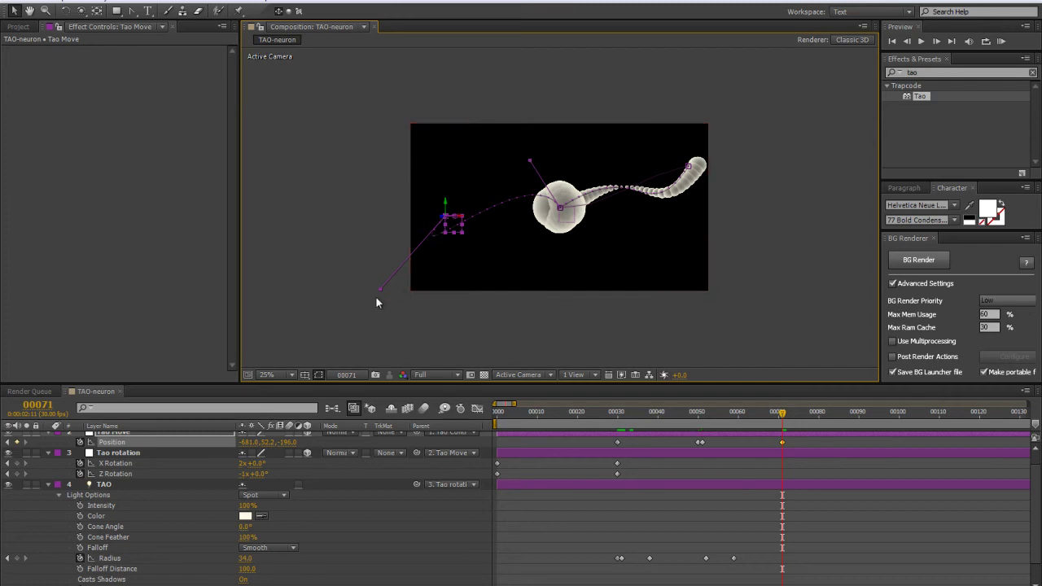
drag(378, 290, 428, 290)
In the Top view, move Tao Move in depth to Z about 308 at frame 71, adjusting its path handle.
click(518, 375)
click(533, 437)
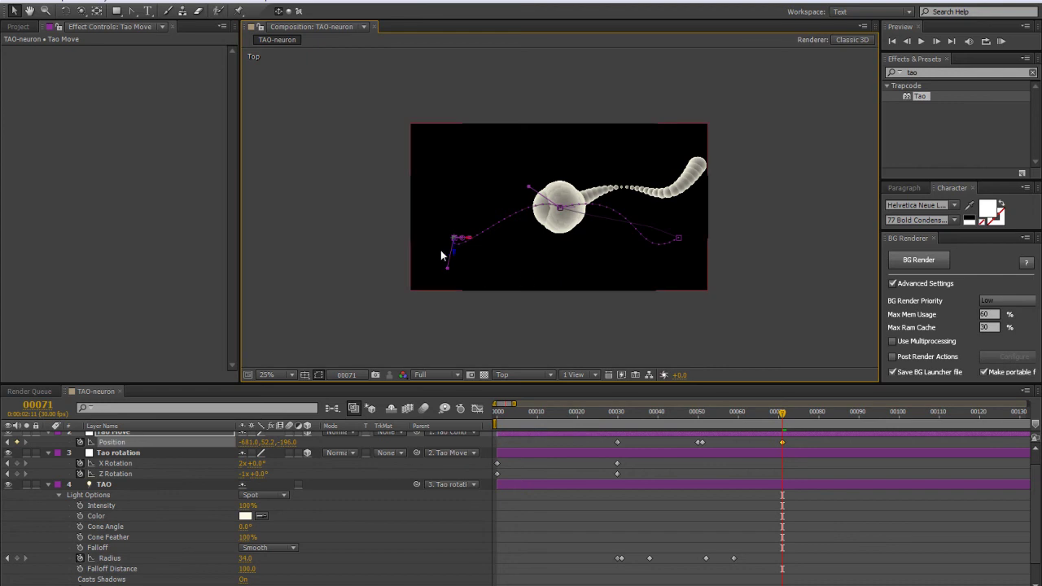
mouse_move(454, 257)
mouse_down()
mouse_move(456, 176)
mouse_move(451, 243)
mouse_up()
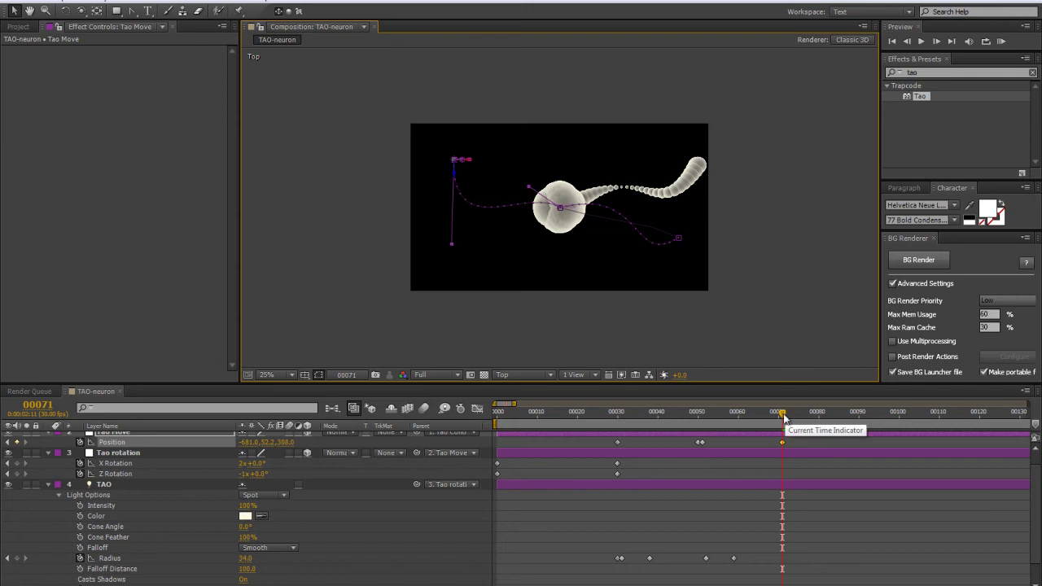
click(573, 522)
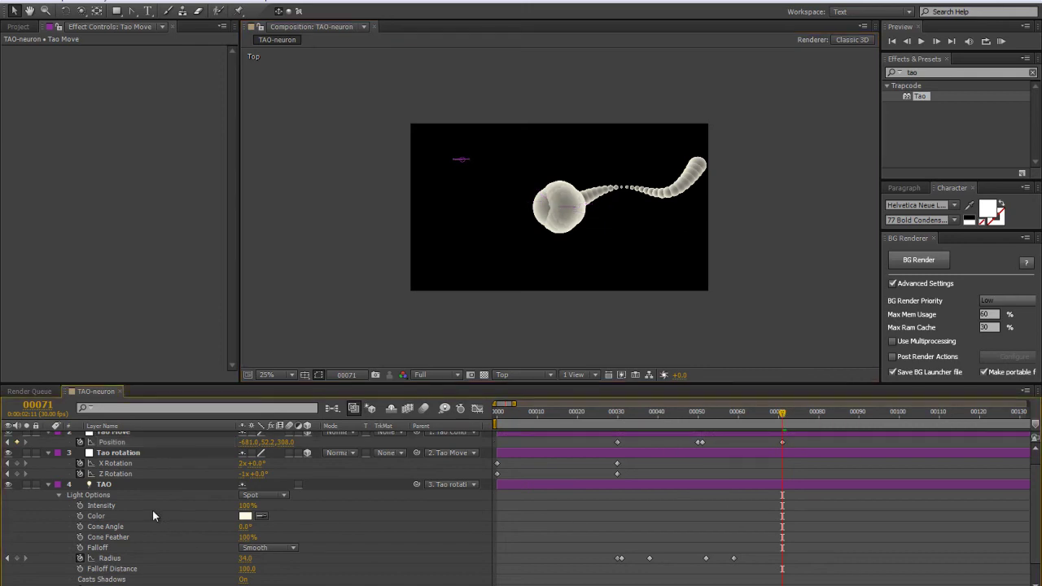
Show only the TAO light's keyframed properties and move its final Position keyframe to frame 71.
key(minus)
key(minus)
key(minus)
key(minus)
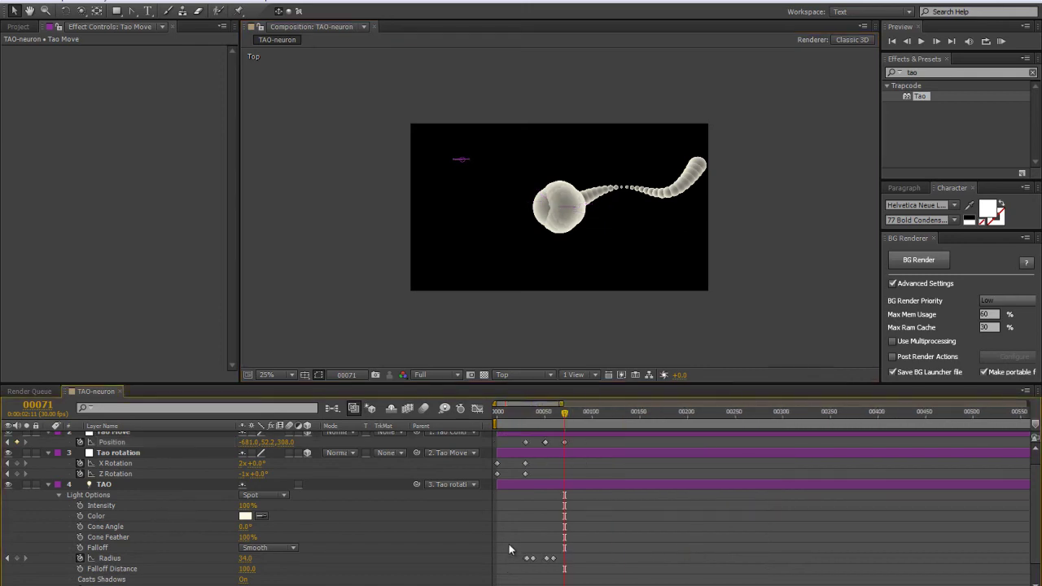
scroll(525, 545, down, 1)
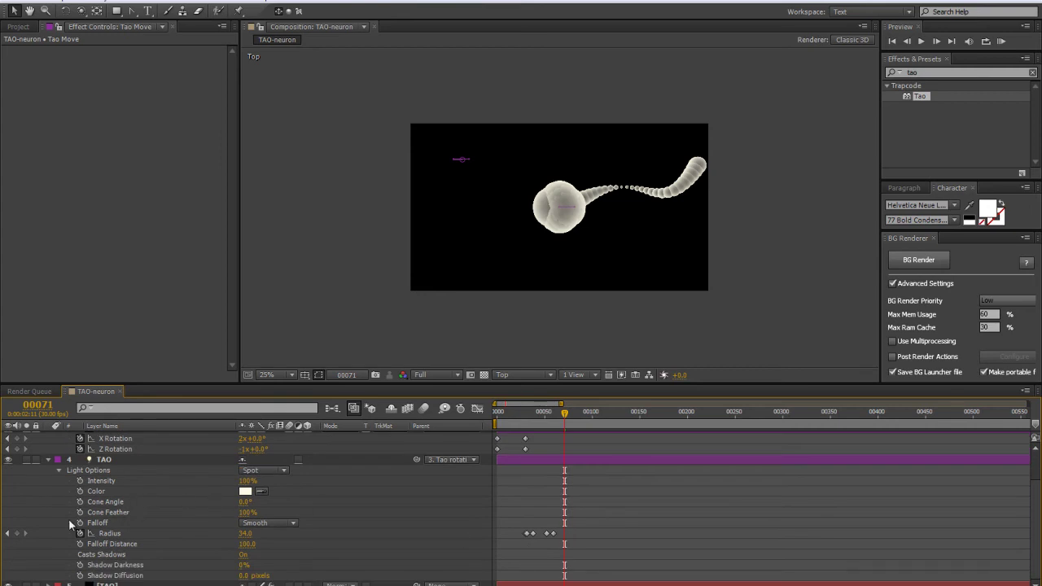
click(118, 462)
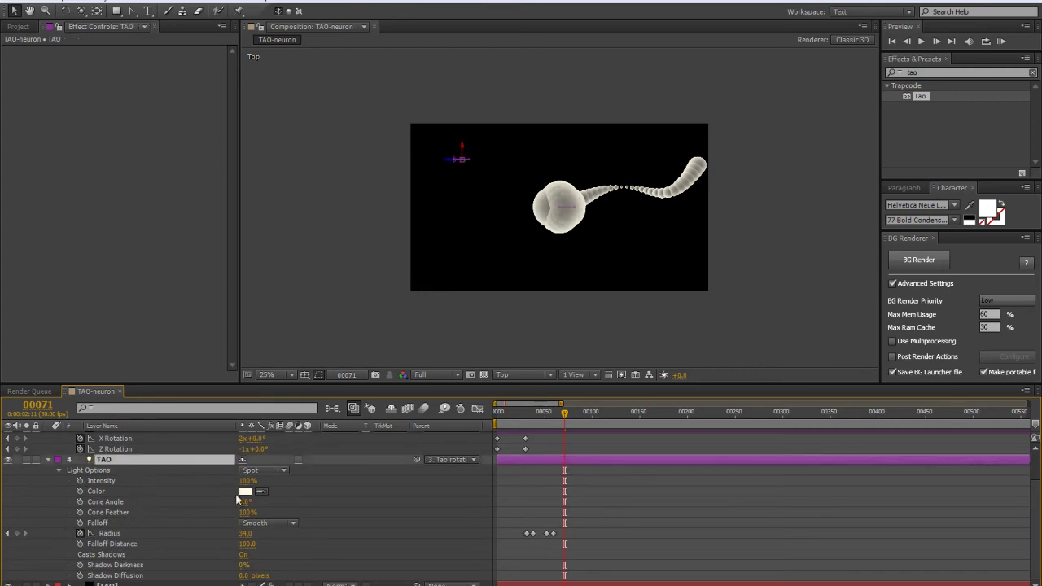
key(u)
drag(542, 510, 564, 511)
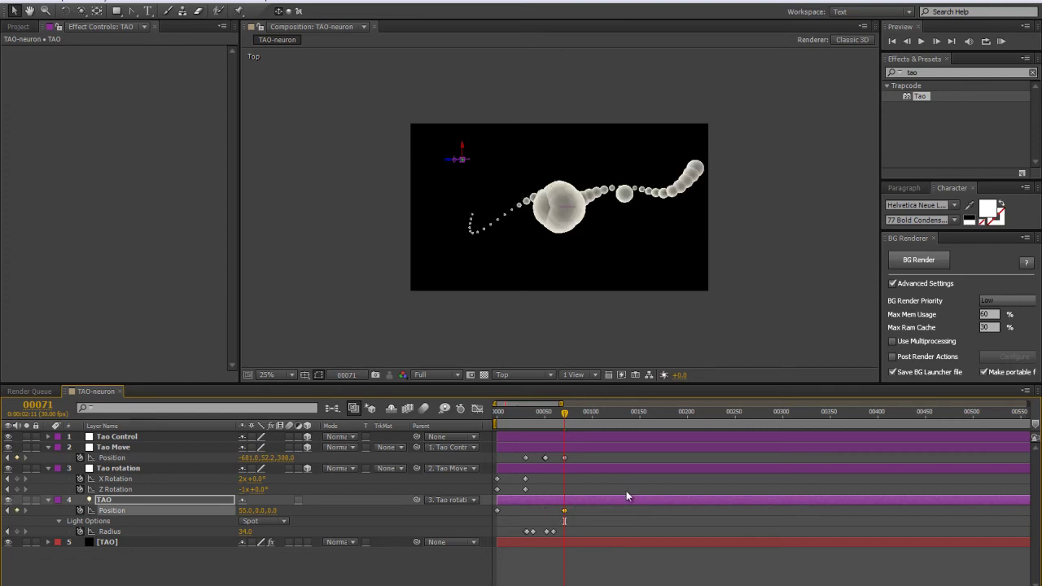
Turn the TAO light's Radius keyframe at frame 38 into a hold keyframe.
key(equal)
key(equal)
click(640, 416)
click(642, 531)
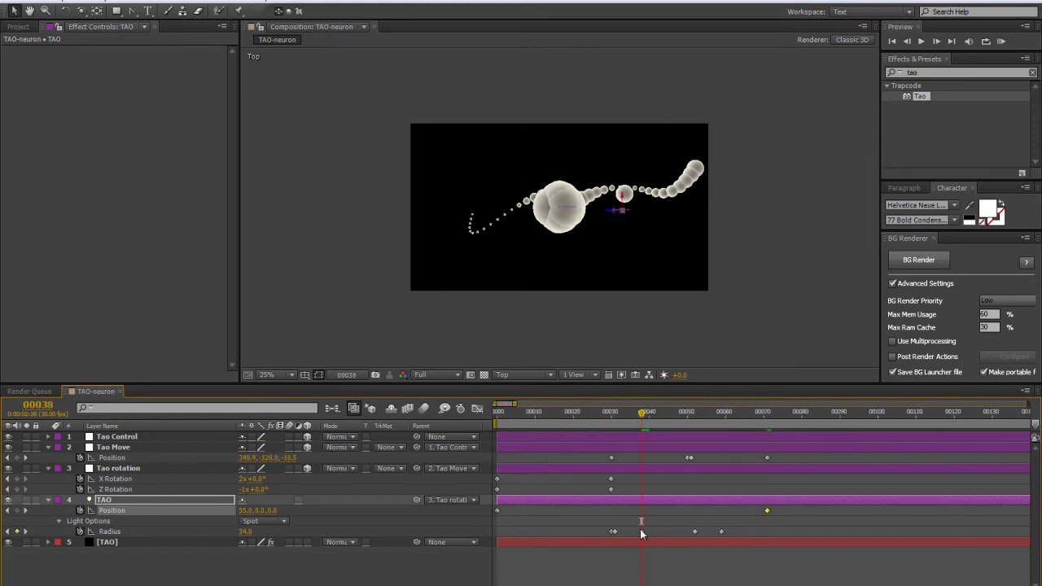
right_click(641, 531)
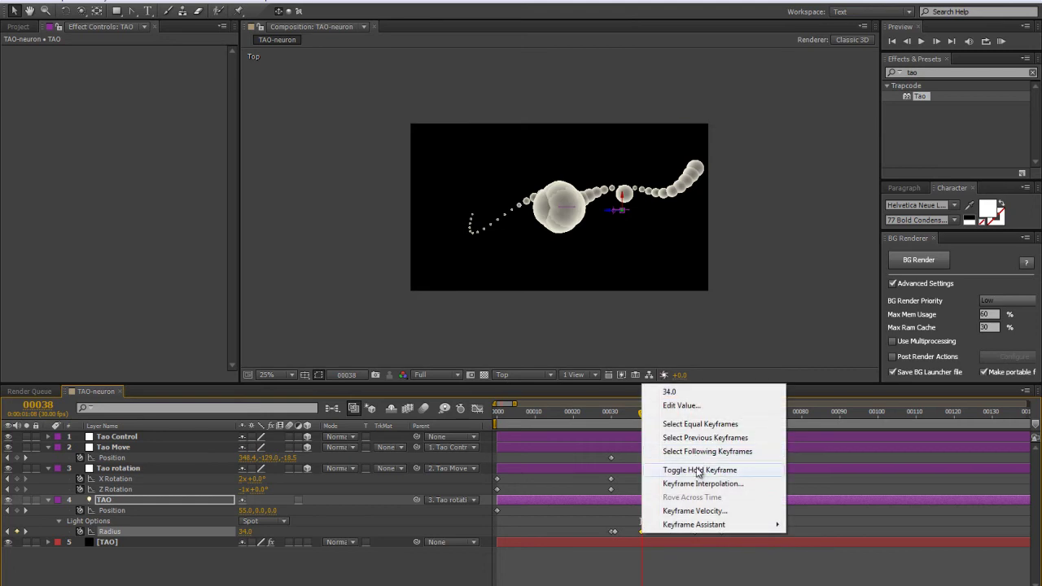
click(698, 470)
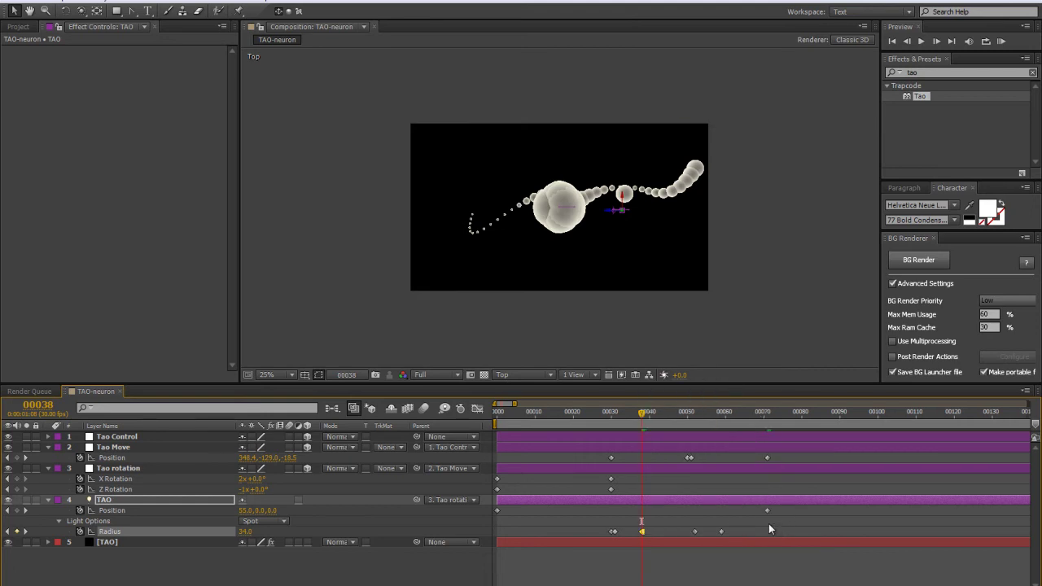
mouse_move(643, 414)
mouse_down()
mouse_move(616, 424)
mouse_move(643, 419)
mouse_up()
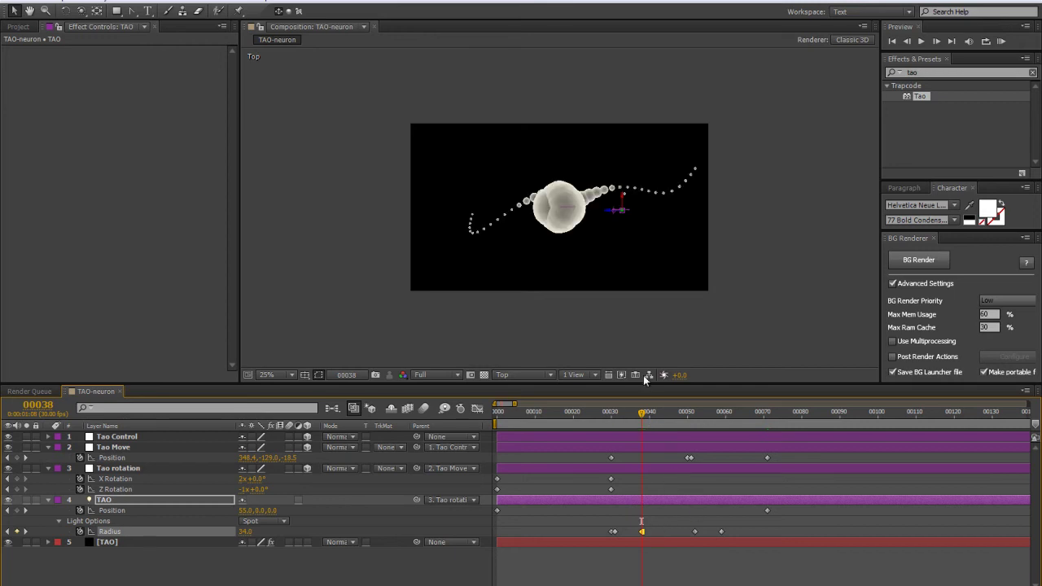
Turn the TAO light's Radius keyframe at frame 59 into a hold keyframe.
drag(646, 418, 696, 413)
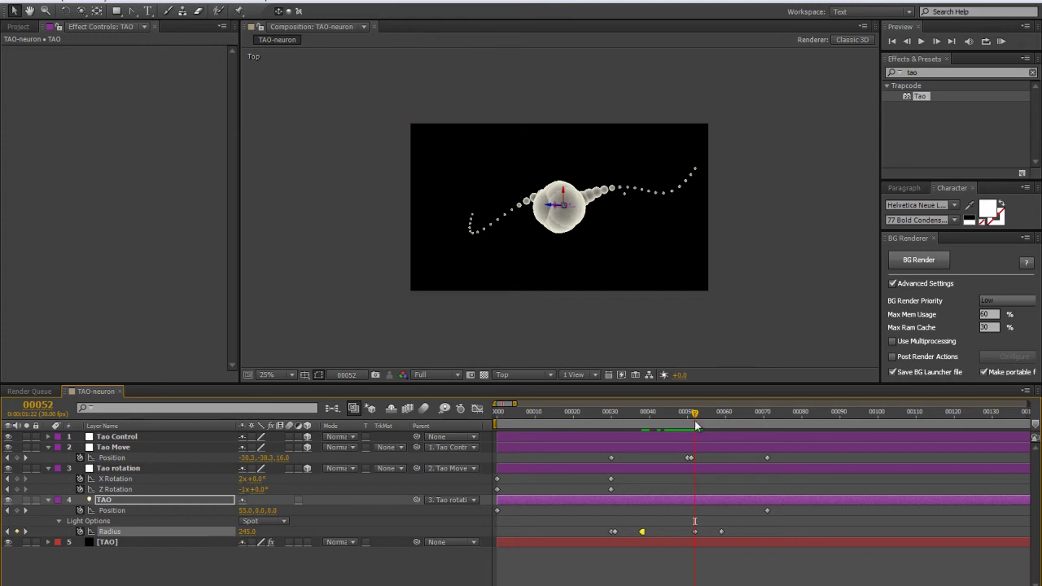
click(720, 412)
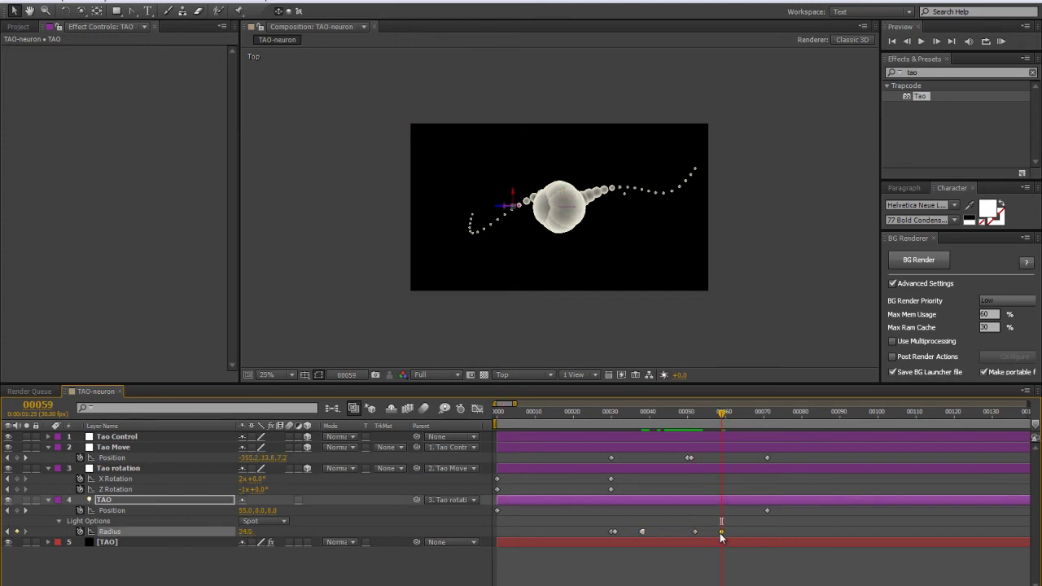
right_click(722, 531)
click(771, 470)
Shift the two Radius hold keyframes two frames later, to frames 40 and 61.
click(724, 412)
drag(753, 413, 780, 425)
shift+click(641, 532)
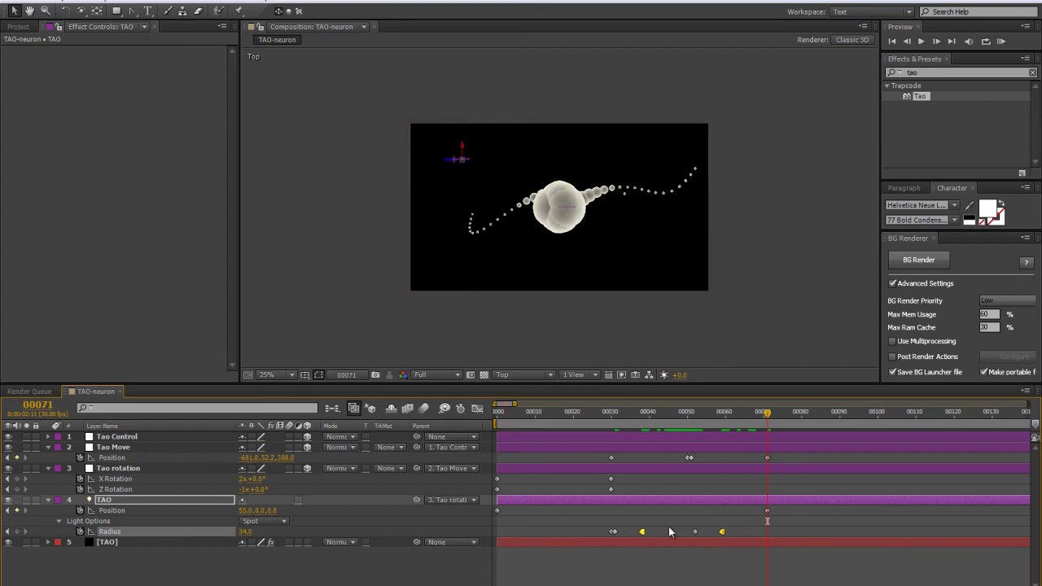
drag(643, 532, 658, 533)
mouse_move(651, 532)
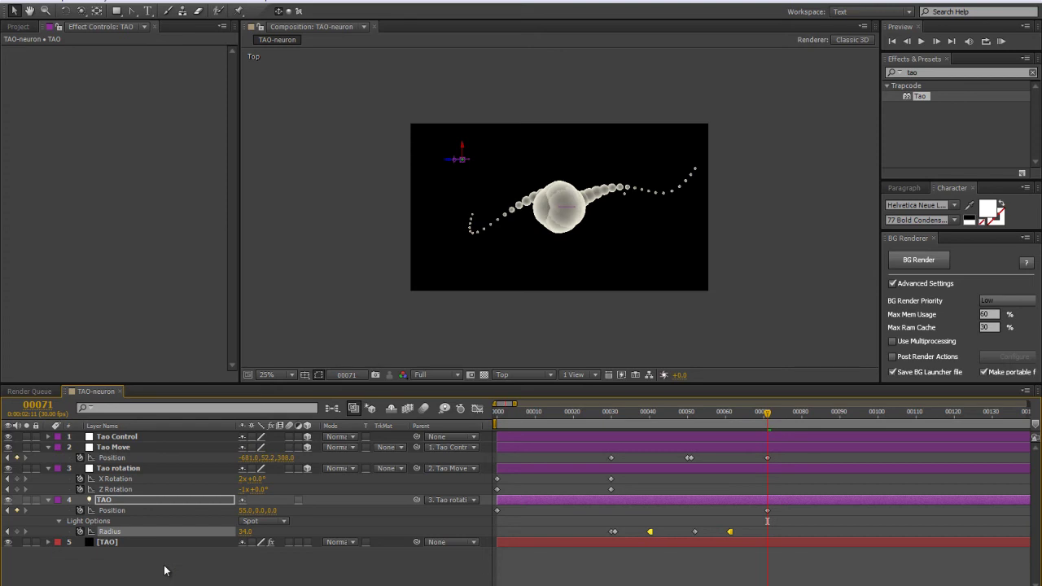
Add a two-node 50 mm camera, switch to the Active Camera view, and orbit to see the neuron at an angle at 50% magnification.
key(ctrl+alt+shift+c)
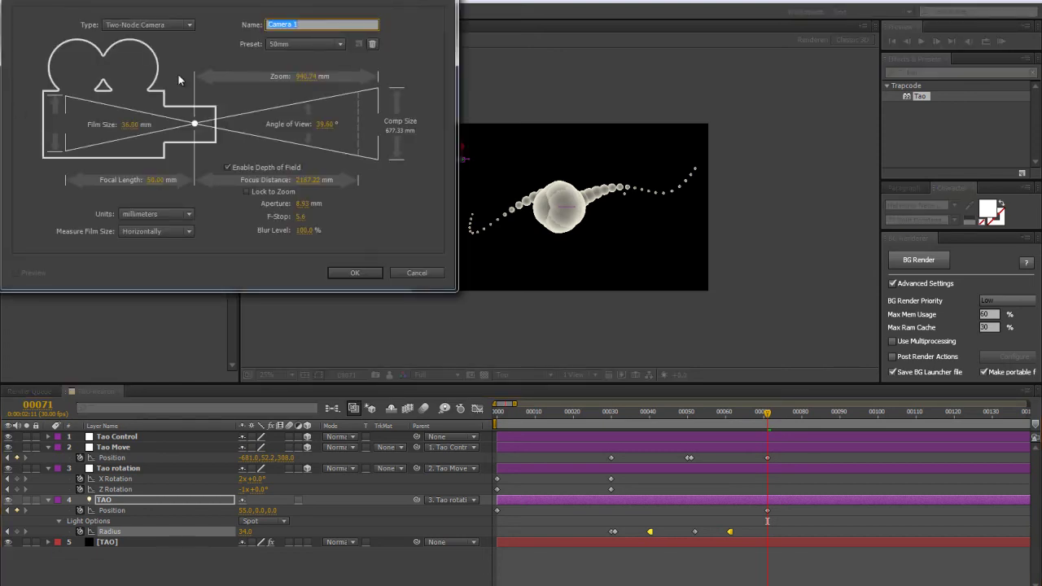
click(349, 272)
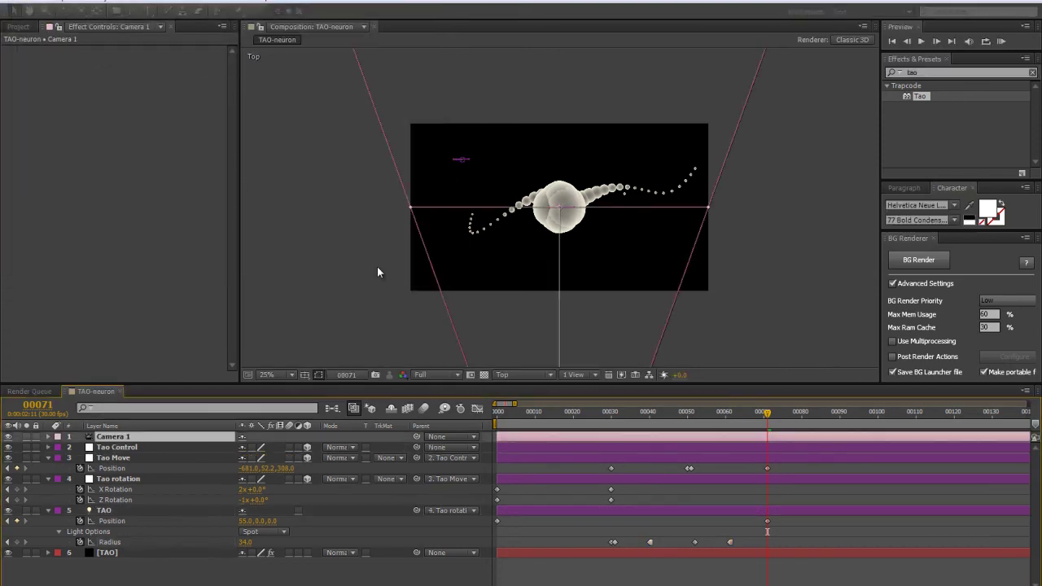
click(535, 374)
click(535, 389)
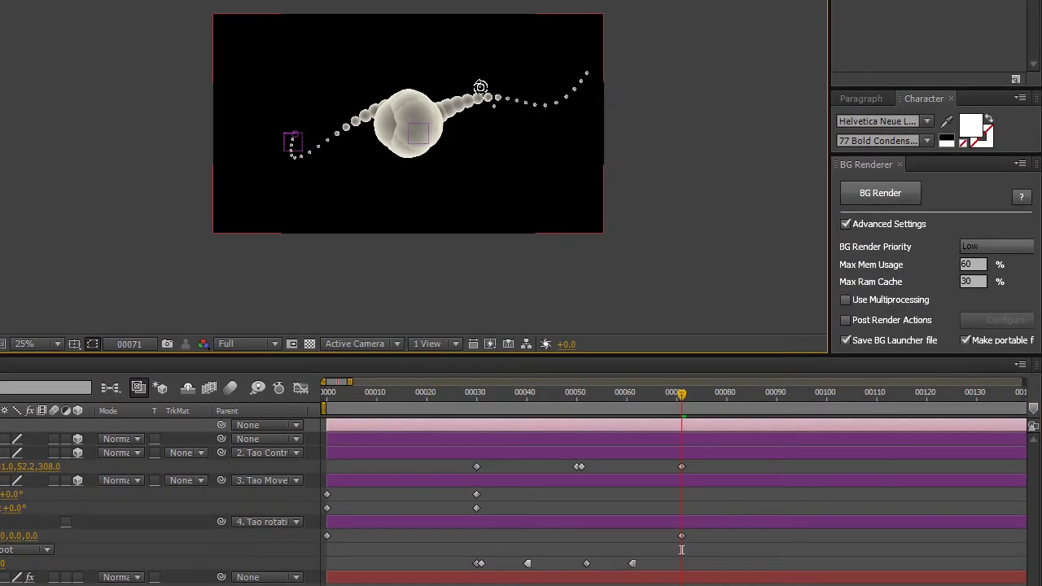
key(c)
drag(407, 103, 426, 131)
key(period)
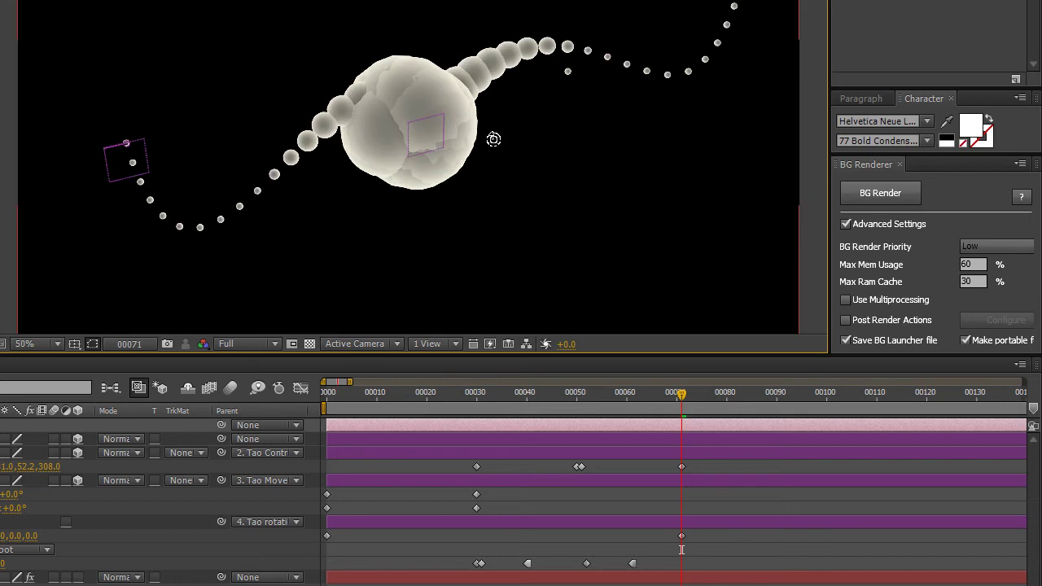
Compare Tao Move's position at frames 50 and 51, and add a TAO light Radius keyframe of 0 at frame 50.
mouse_move(570, 395)
mouse_down()
mouse_move(472, 411)
mouse_move(582, 418)
mouse_move(562, 392)
mouse_up()
key(equal)
key(equal)
click(563, 468)
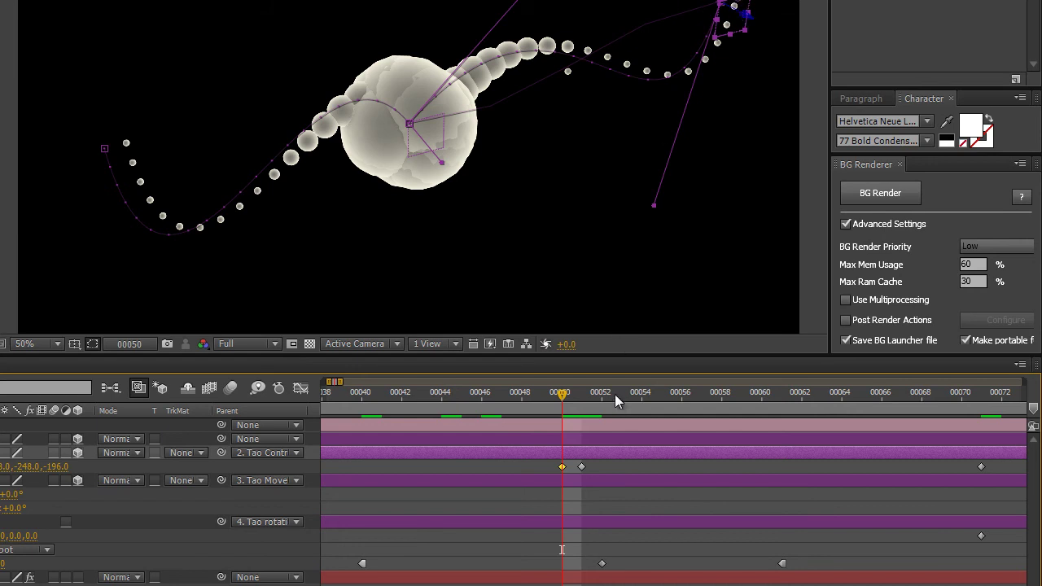
click(581, 395)
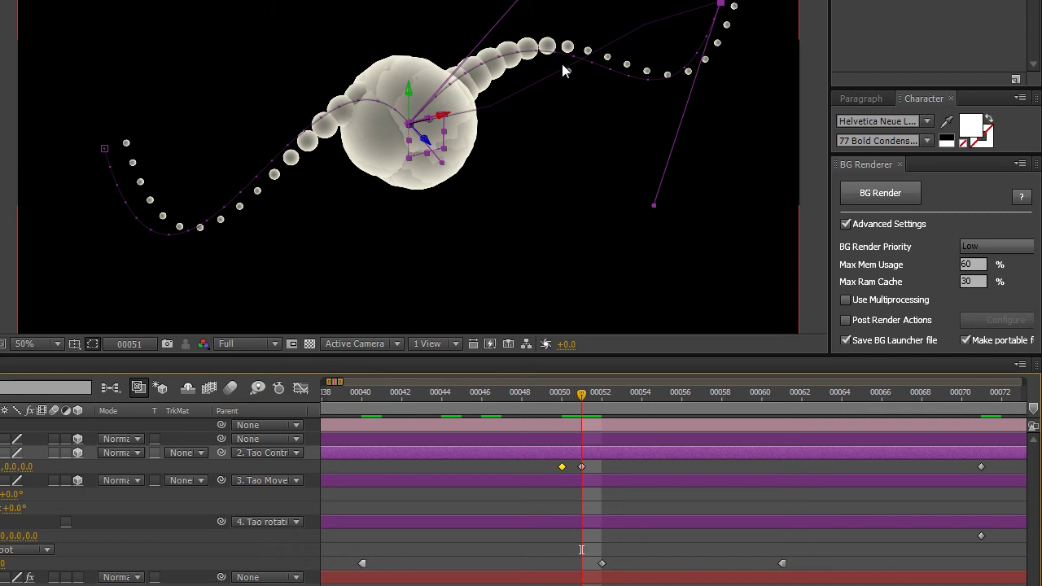
click(565, 396)
key(Page_Down)
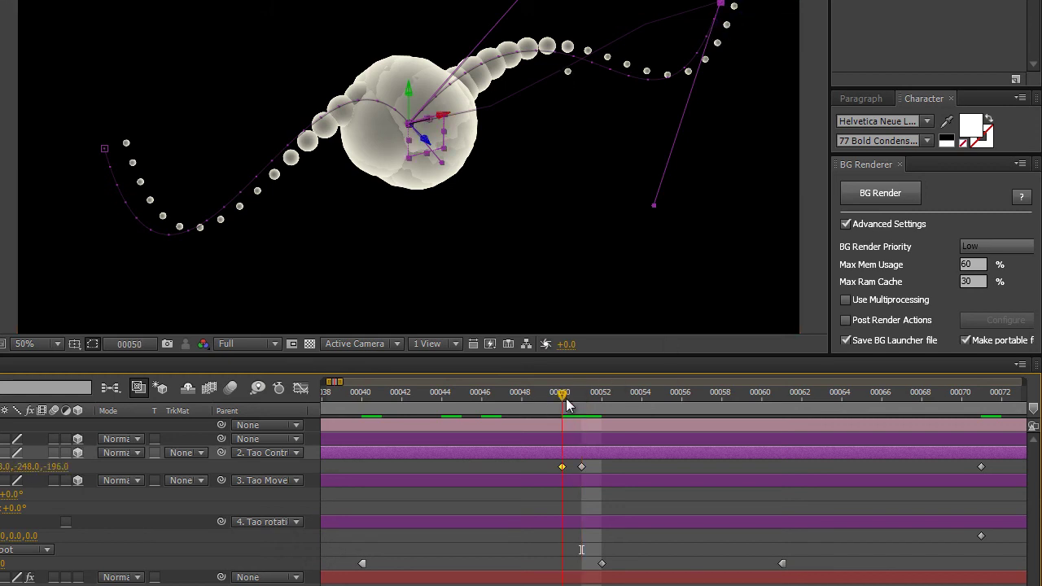
key(Page_Up)
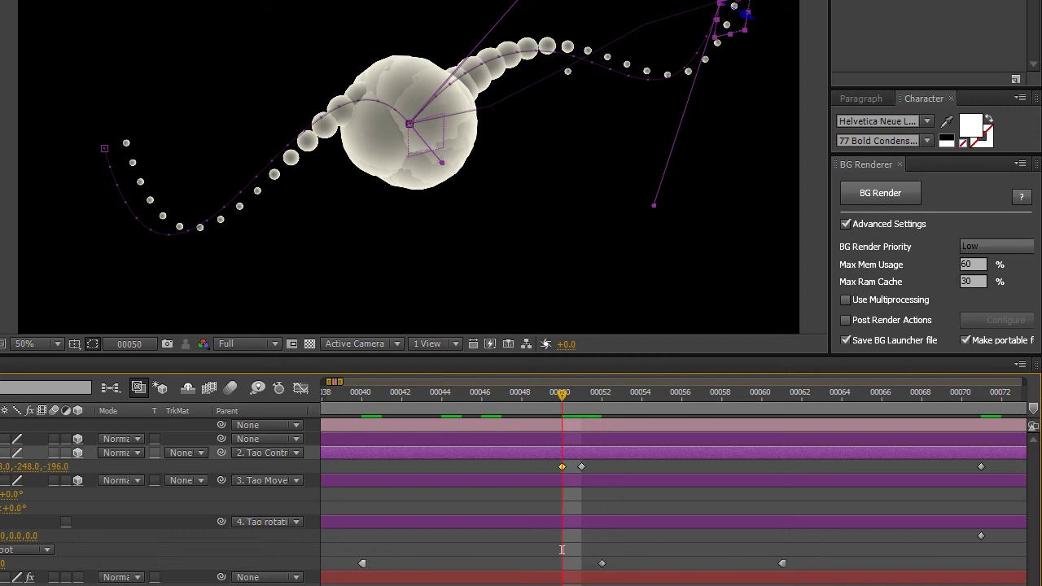
key(ctrl+z)
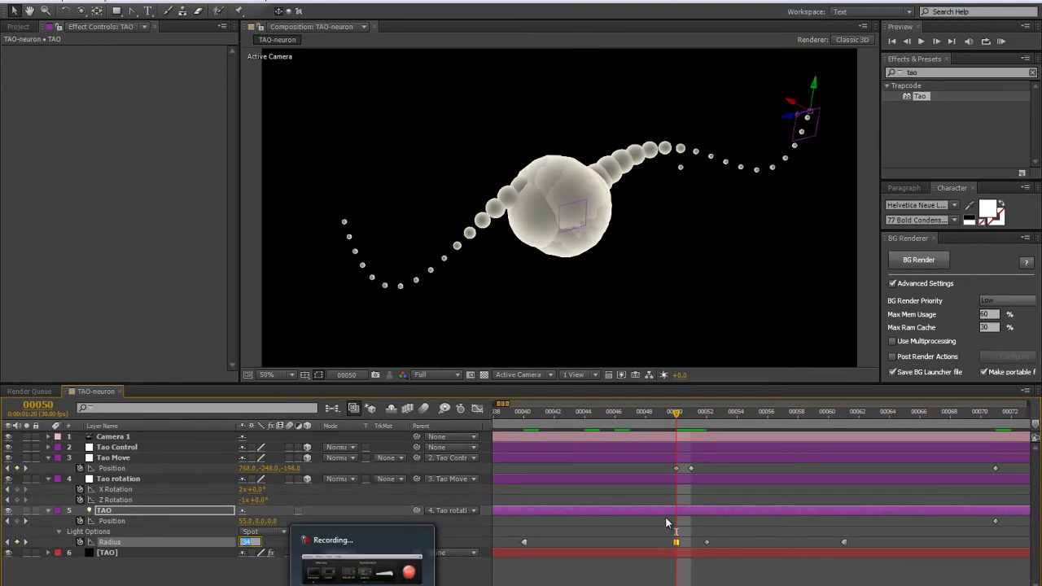
text(0)
key(Return)
Copy the light's Radius keyframes from frames 40, 50 and 52, and paste them starting at frame 61.
mouse_move(676, 412)
mouse_down()
mouse_move(707, 416)
mouse_move(691, 418)
mouse_up()
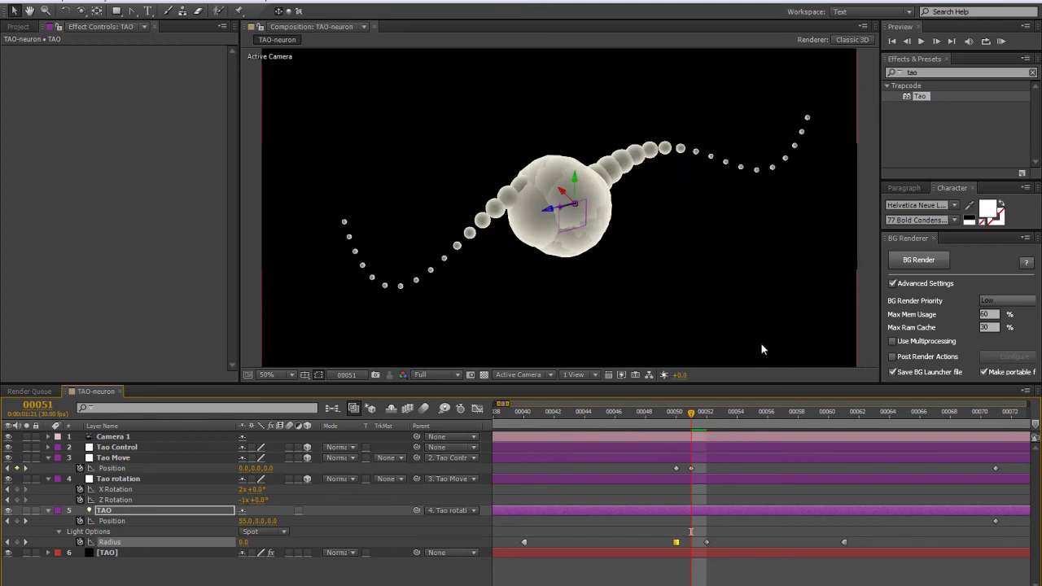
key(semicolon)
key(semicolon)
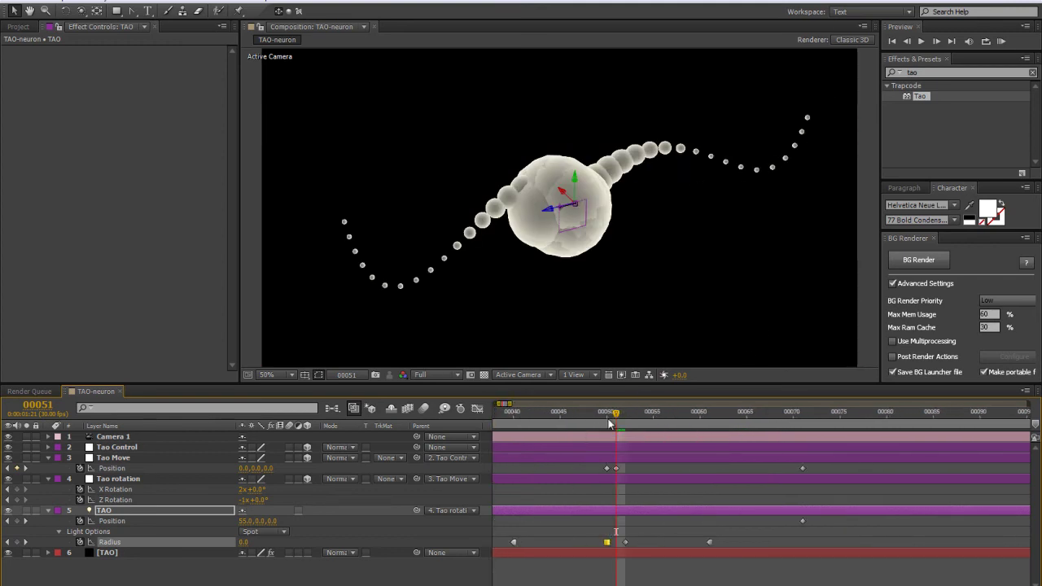
drag(615, 422, 625, 423)
key(semicolon)
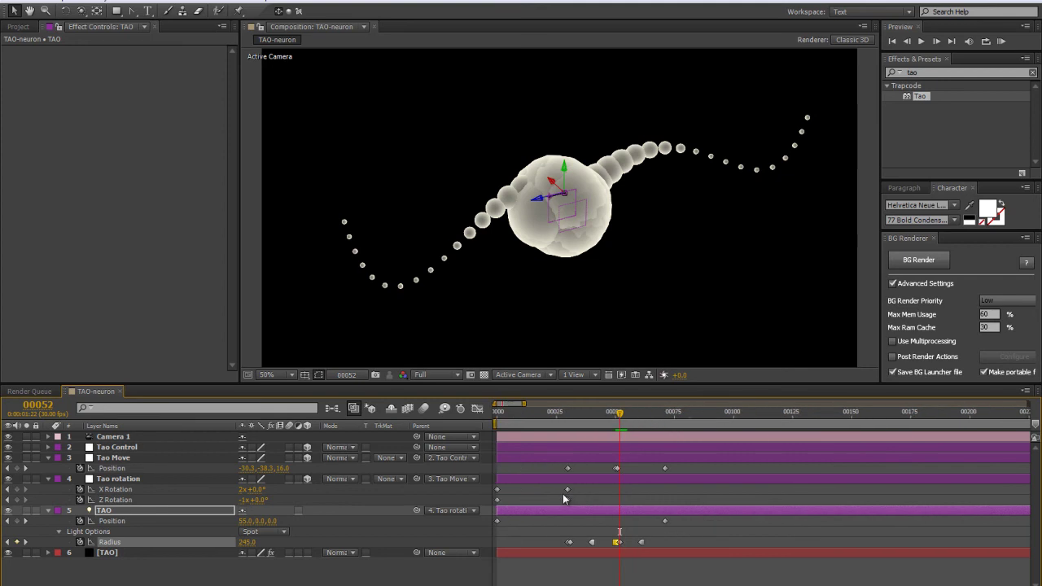
key(equal)
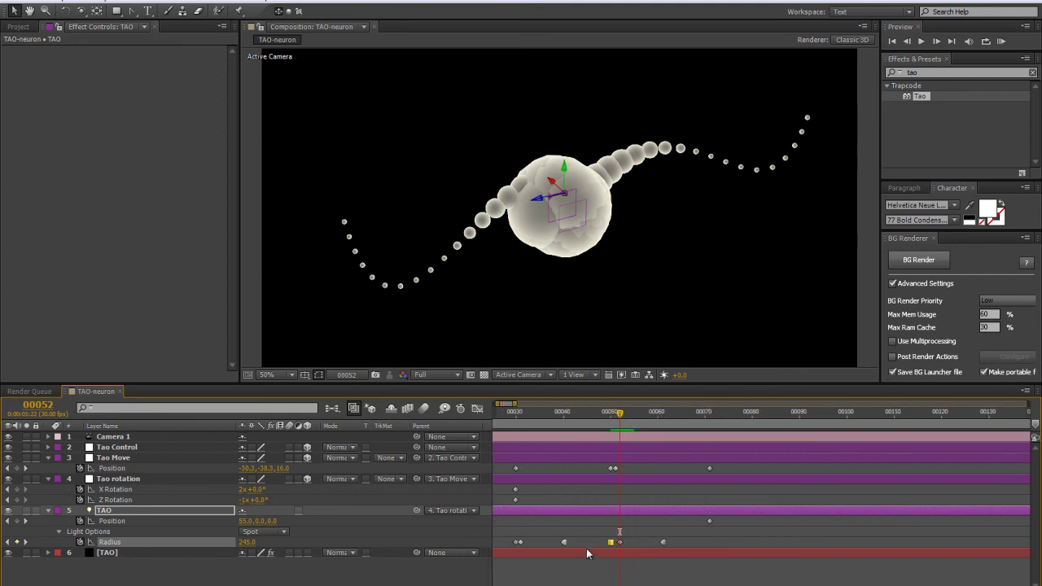
mouse_move(623, 417)
mouse_down()
mouse_move(675, 416)
mouse_move(521, 415)
mouse_move(610, 419)
mouse_up()
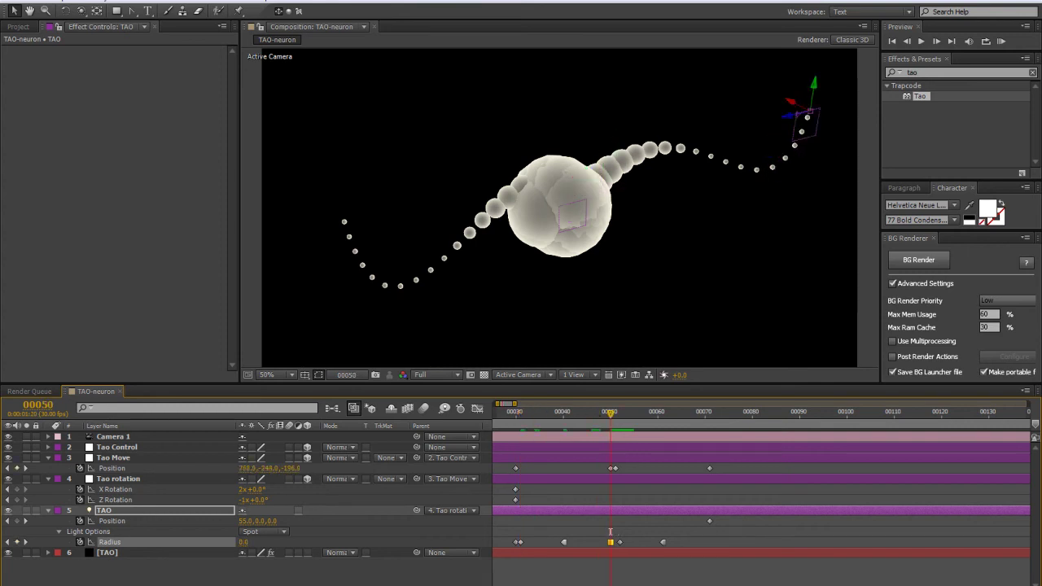
drag(556, 538, 630, 553)
click(663, 415)
key(ctrl+v)
click(728, 570)
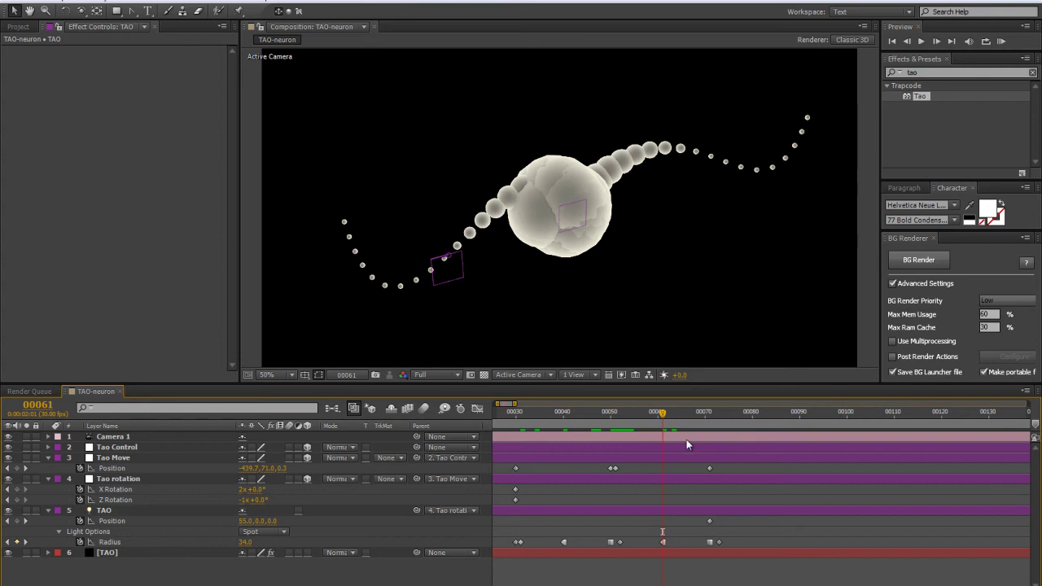
Copy Tao Move's Position keyframes from frames 51 and 71, and paste them starting at frame 72.
drag(663, 412, 712, 415)
key(Page_Down)
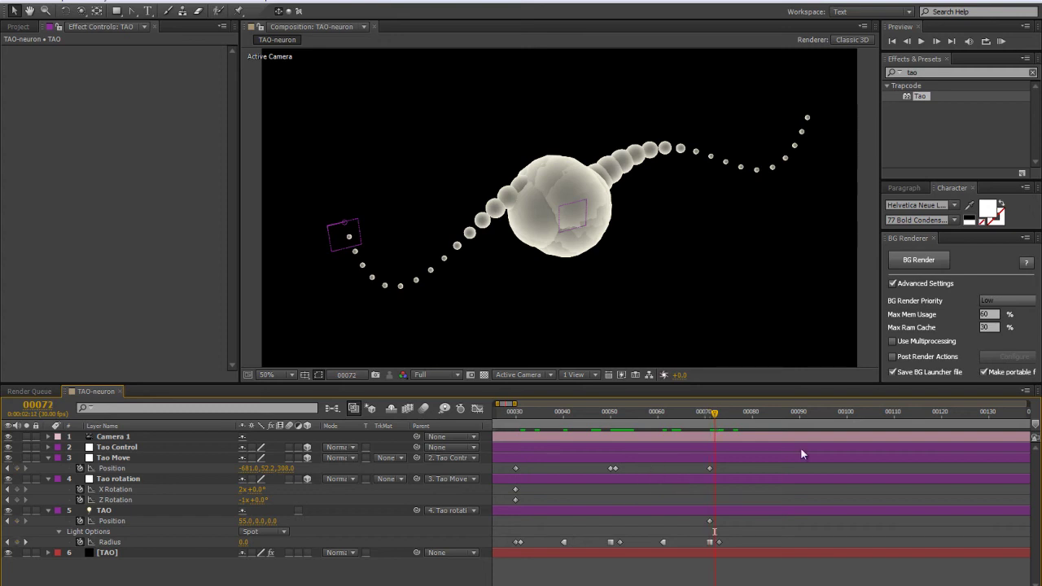
drag(739, 471, 613, 478)
key(ctrl+c)
key(ctrl+v)
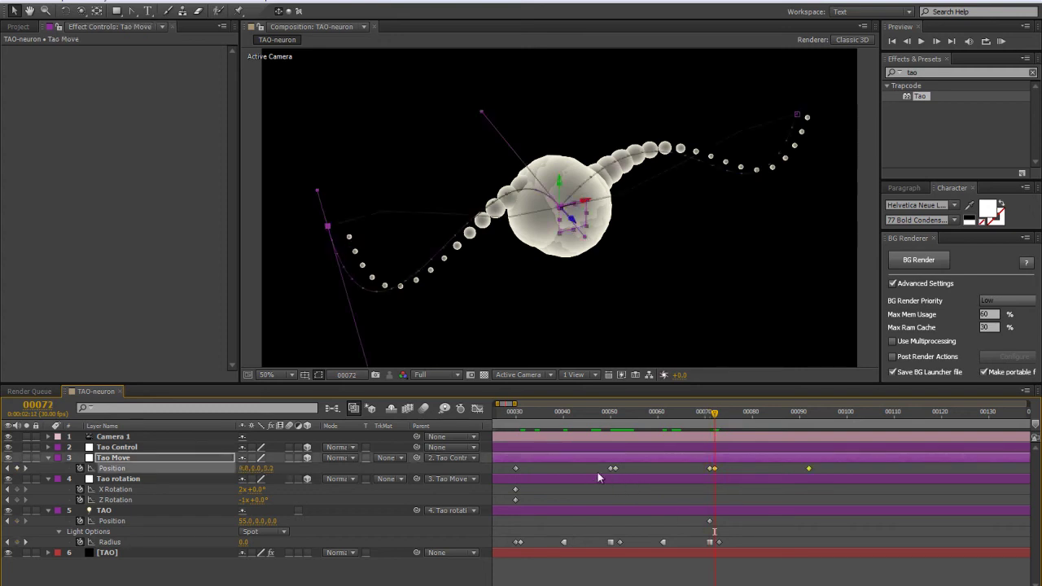
click(612, 469)
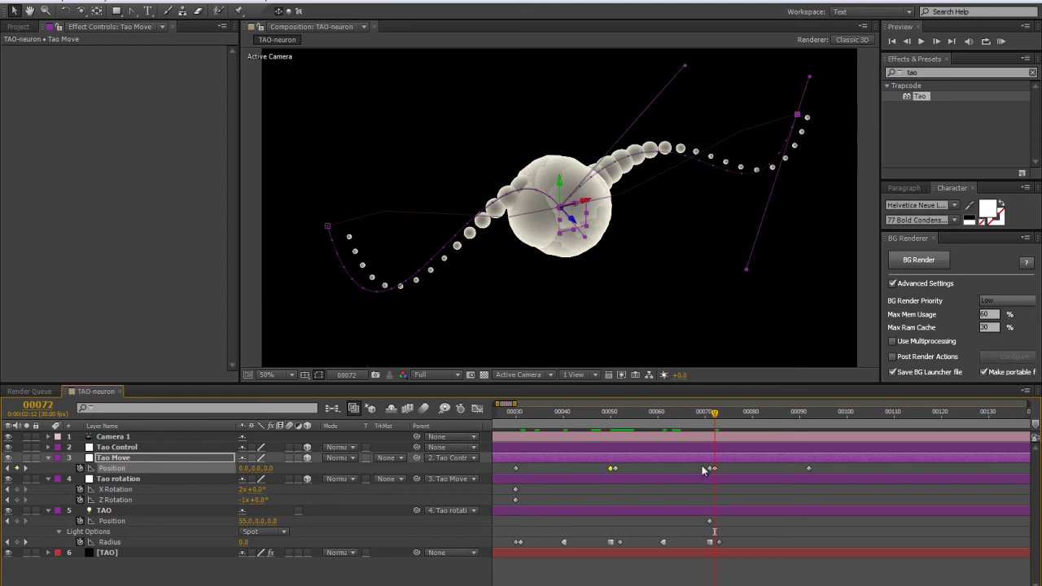
Turn Tao Move's Position keyframe at frame 71 into a hold keyframe.
click(711, 470)
right_click(711, 469)
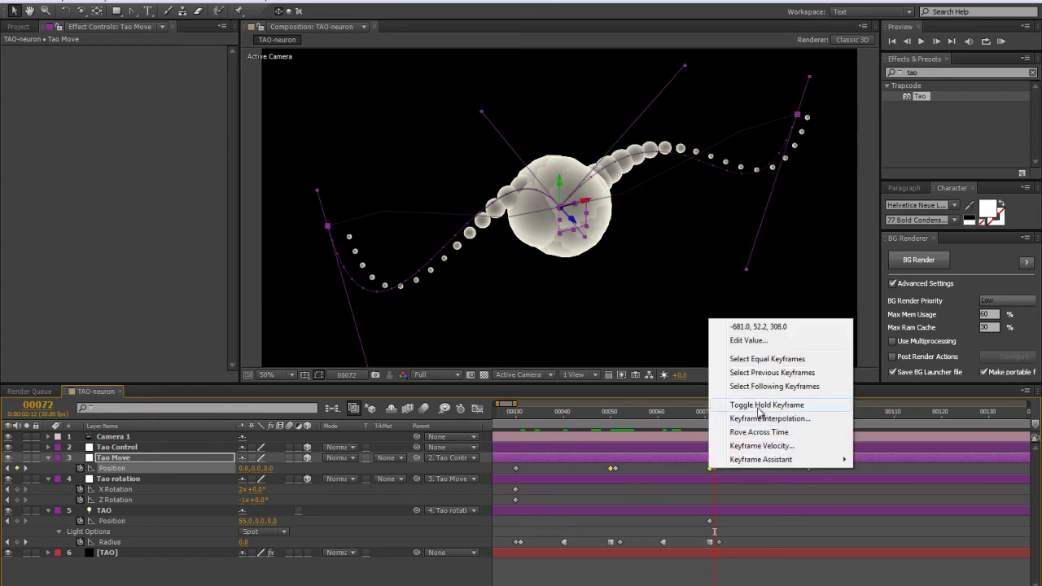
click(758, 406)
click(768, 504)
mouse_move(714, 415)
mouse_down()
mouse_move(546, 427)
mouse_move(782, 412)
mouse_move(707, 425)
mouse_move(716, 430)
mouse_up()
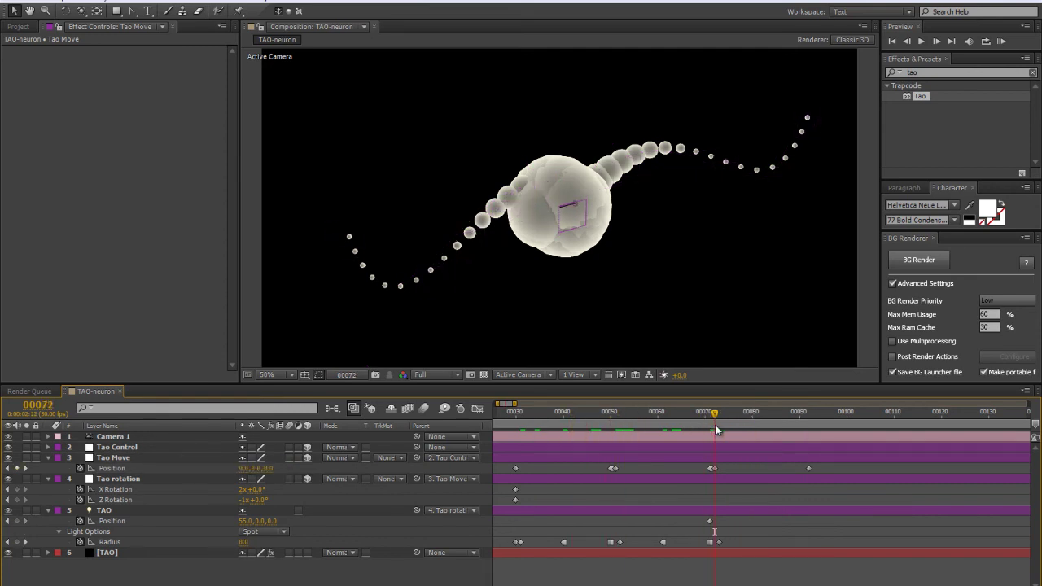
drag(765, 534, 774, 532)
At frame 92, move the Tao Move null across to the other side of the cell body, to about 645, 52, 99.
drag(720, 419, 828, 418)
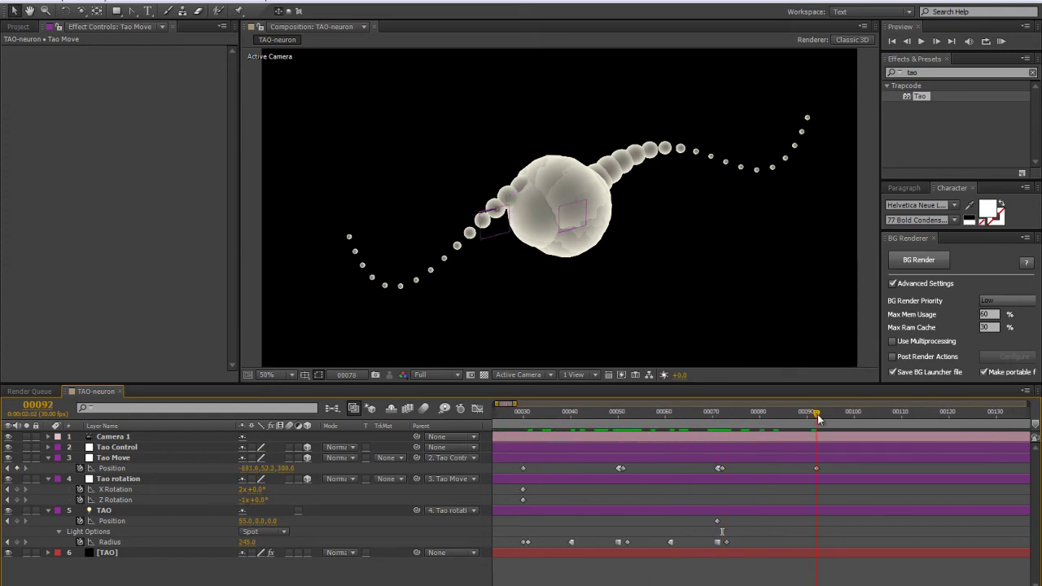
click(817, 469)
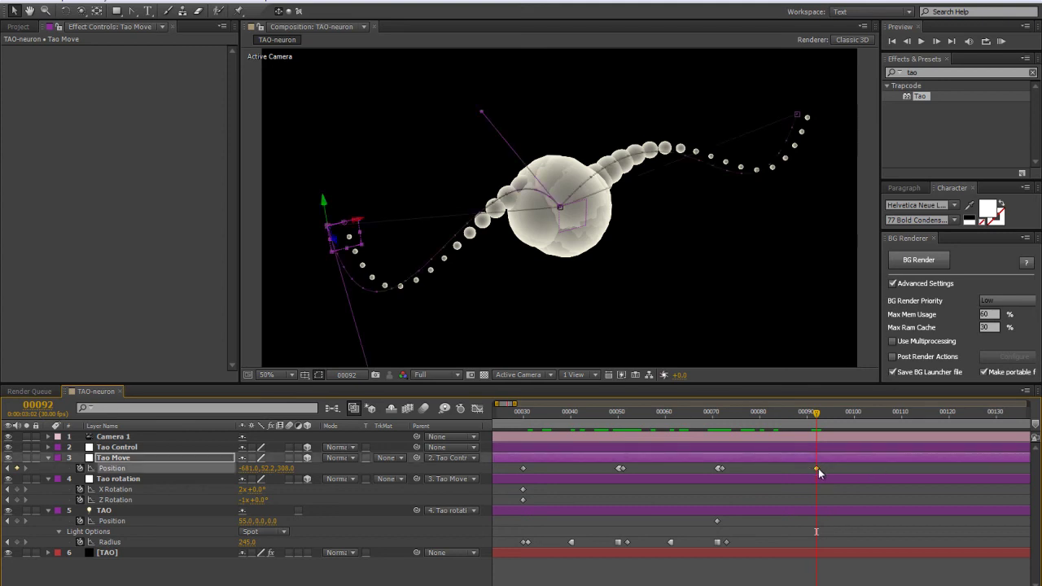
key(comma)
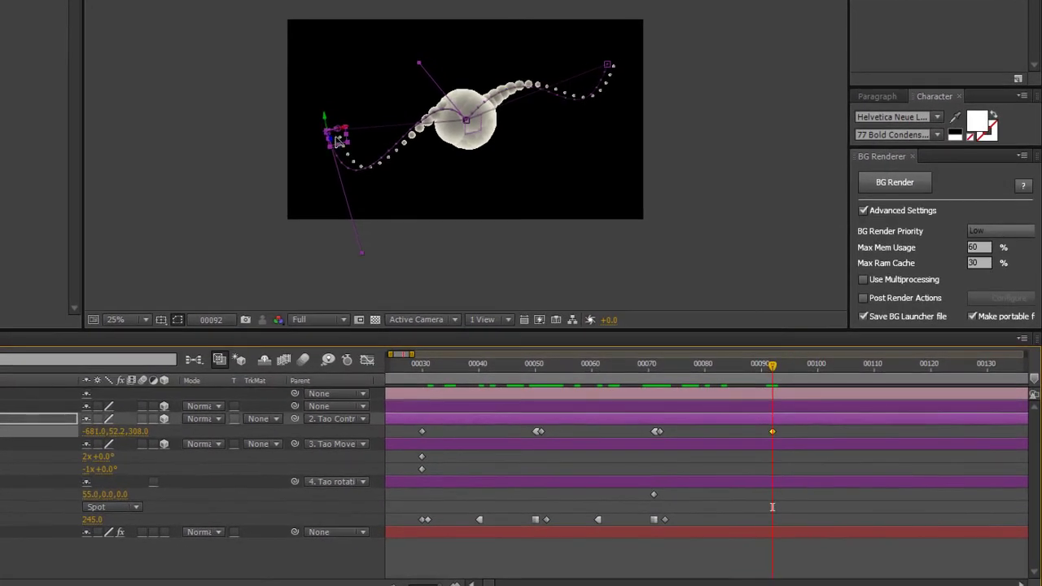
drag(444, 220, 534, 250)
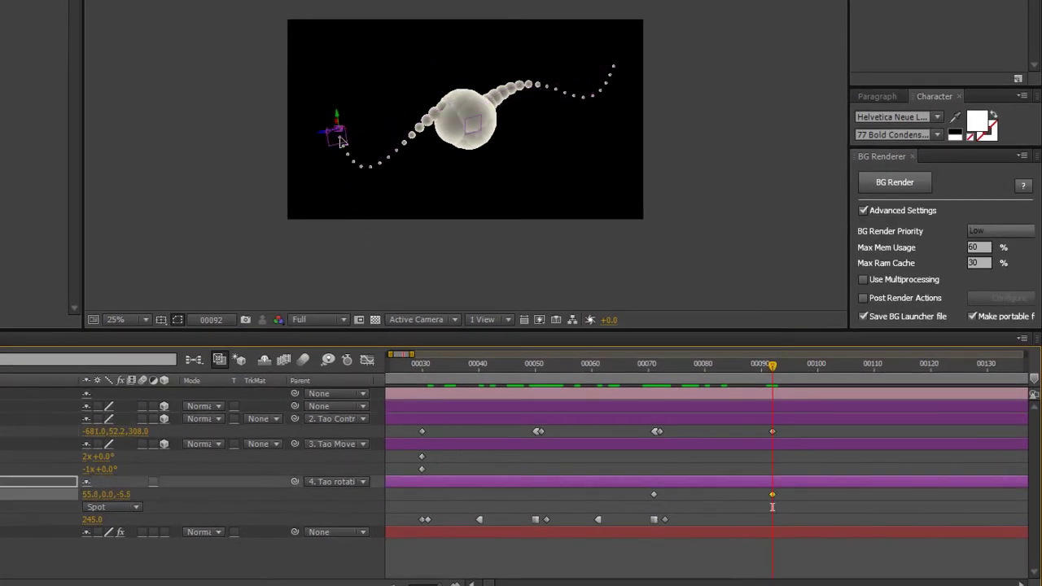
key(ctrl+z)
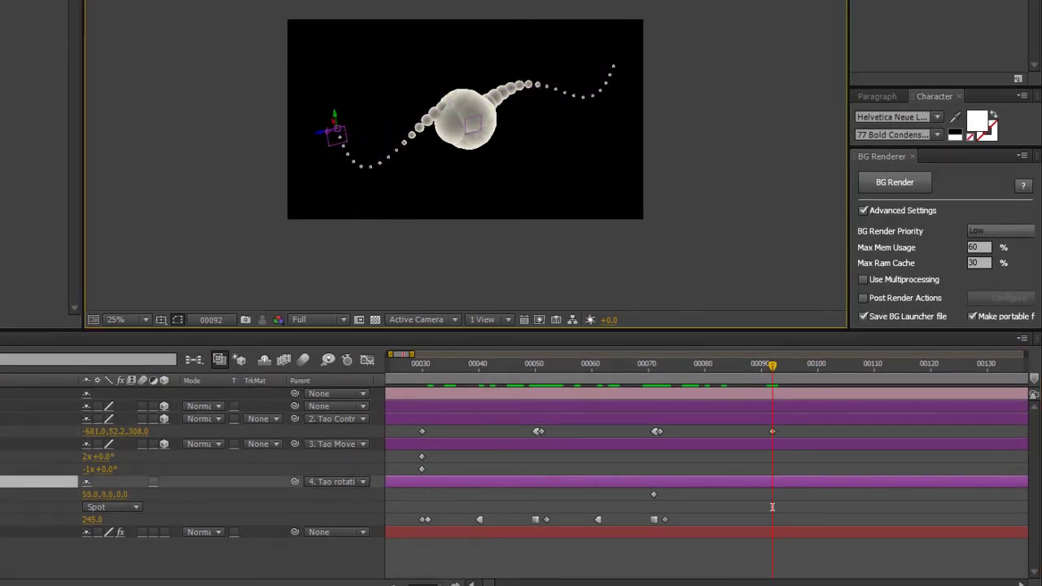
click(337, 134)
drag(354, 140, 606, 131)
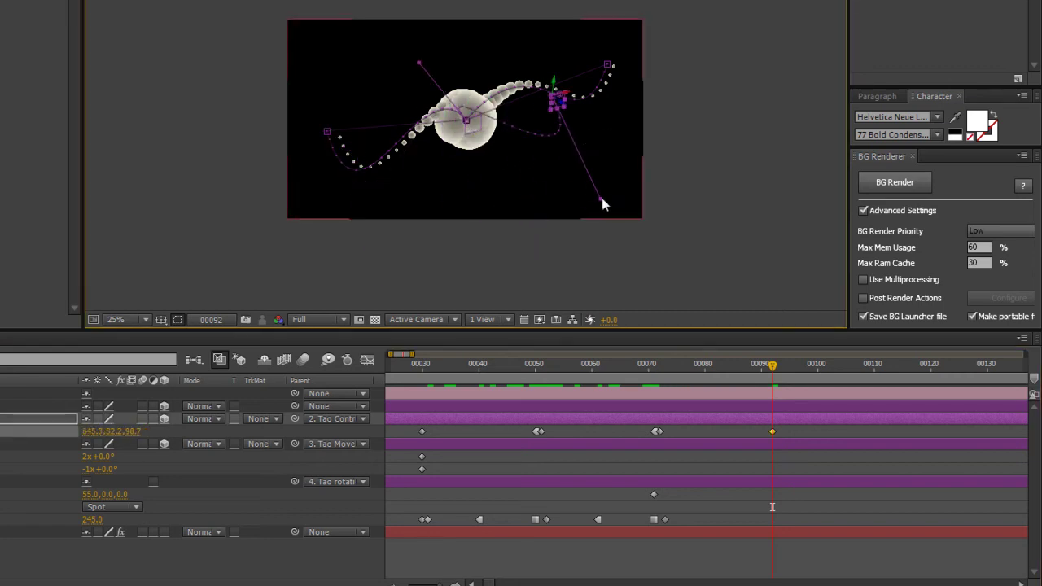
Reshape the new branch's motion path handles, and in Top view move Tao Move to about Z 263 at frame 92.
drag(599, 204, 561, 202)
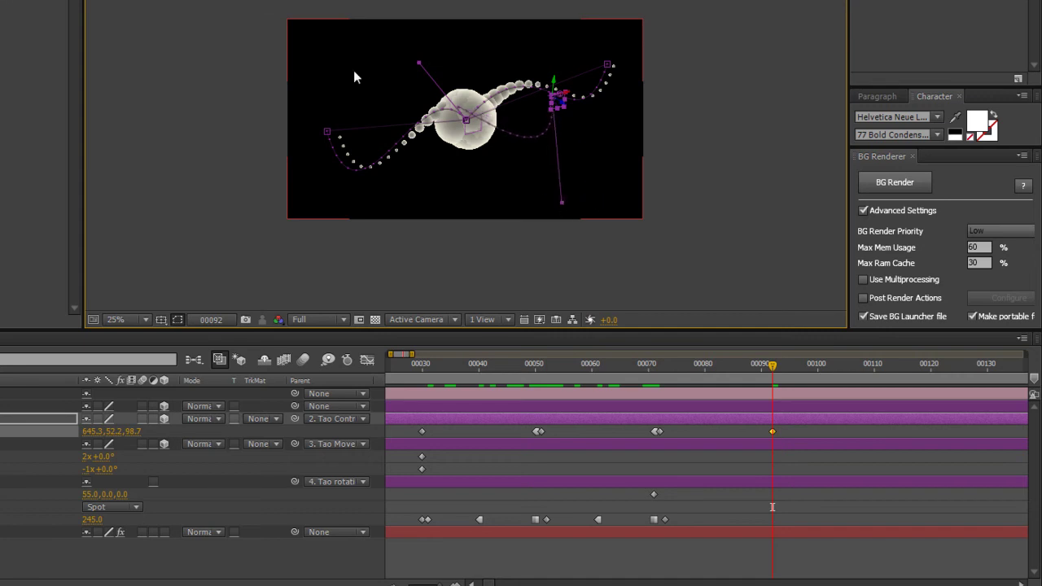
drag(416, 65, 466, 55)
click(417, 320)
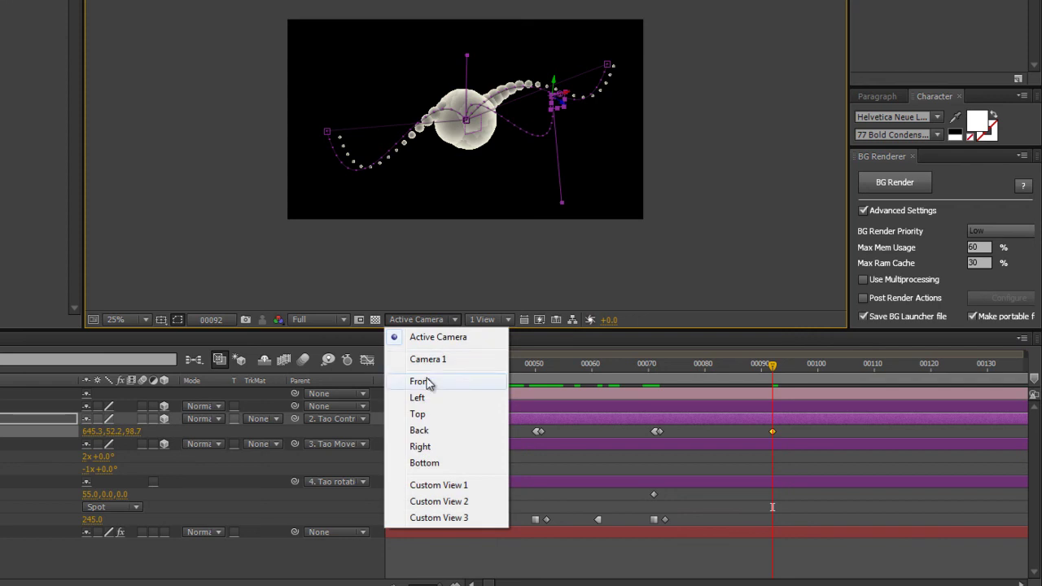
click(419, 414)
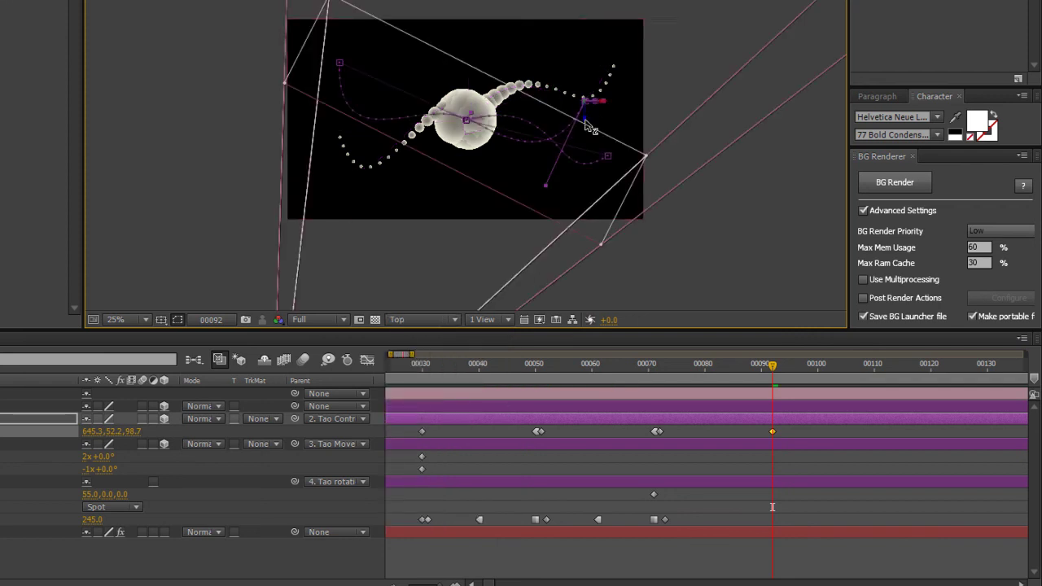
drag(585, 122, 591, 93)
mouse_move(543, 164)
mouse_down()
mouse_move(558, 170)
mouse_move(550, 172)
mouse_up()
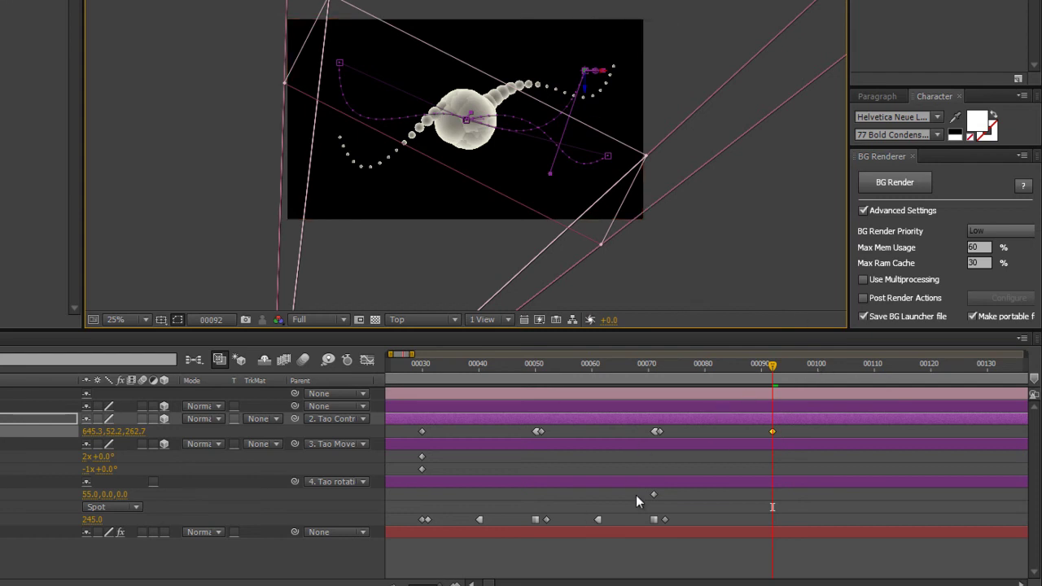
Move the TAO light's last Position keyframe to frame 92.
click(664, 494)
drag(652, 494, 729, 495)
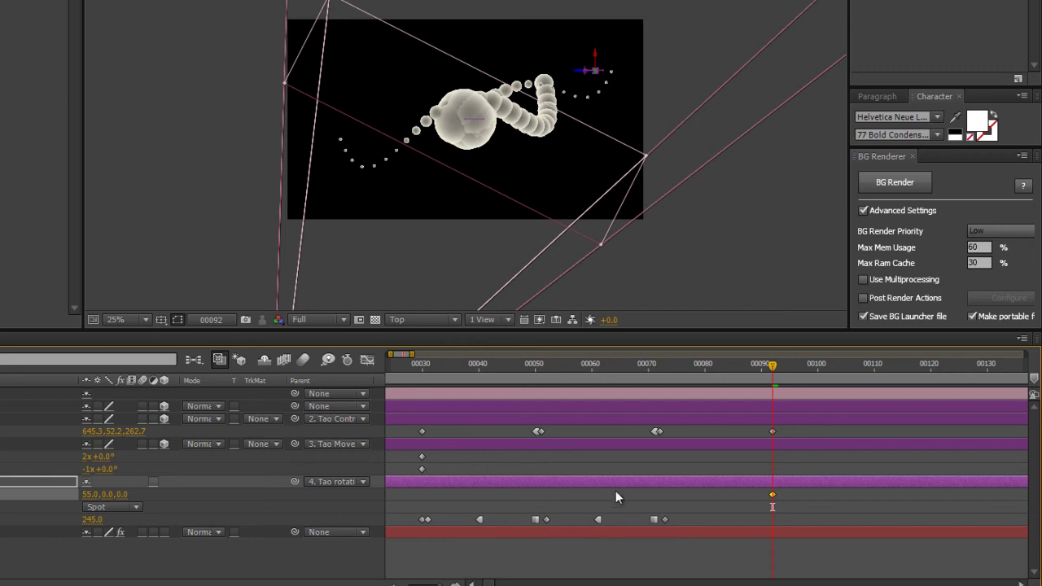
click(427, 377)
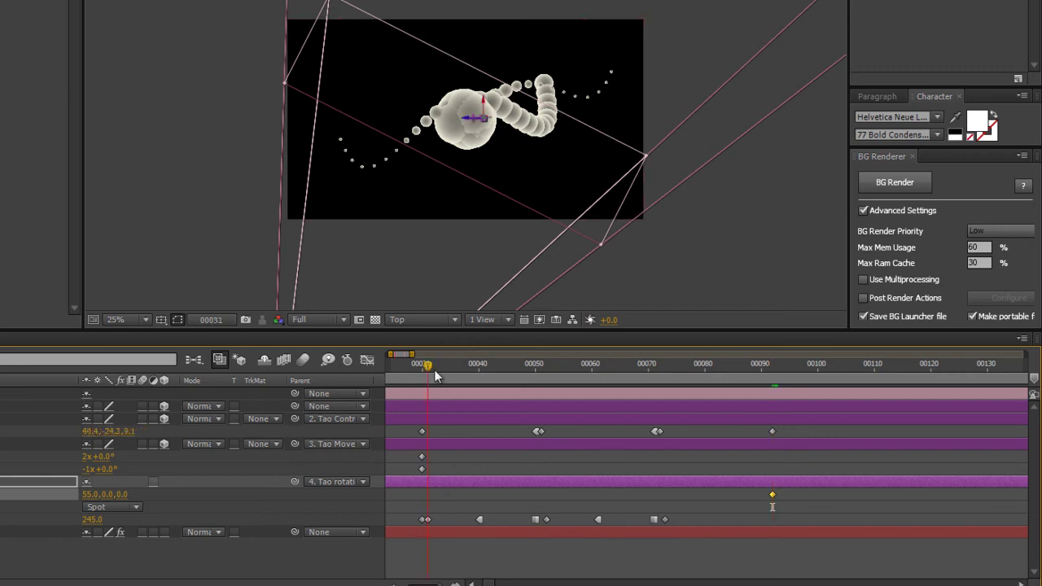
drag(683, 515, 430, 542)
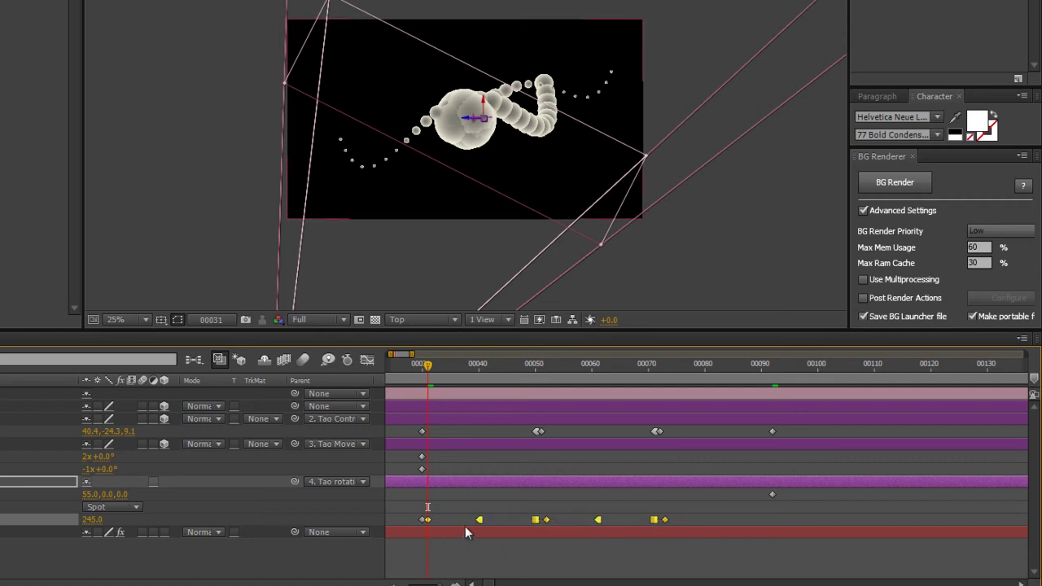
click(662, 374)
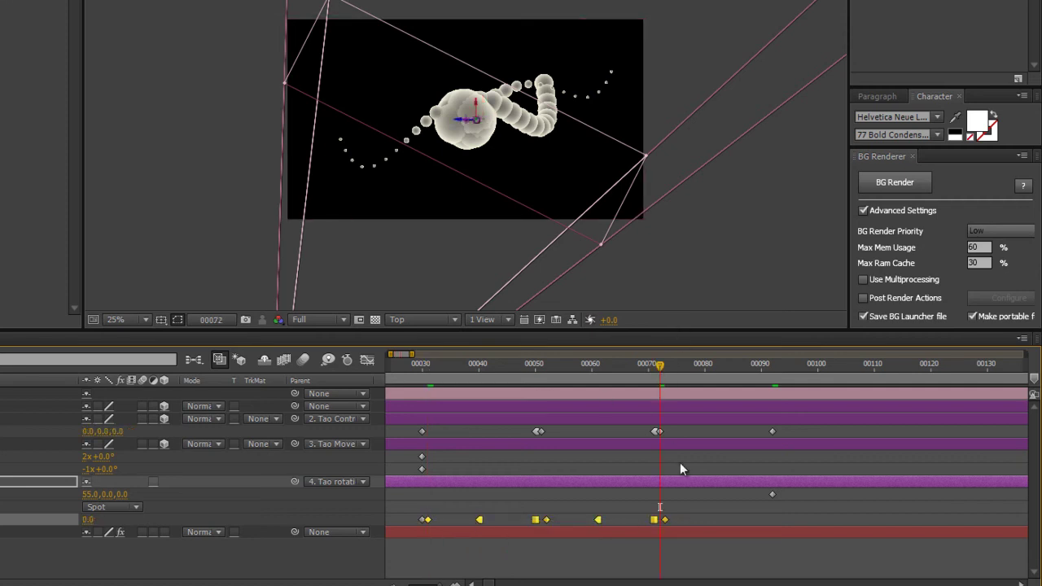
click(617, 489)
click(545, 365)
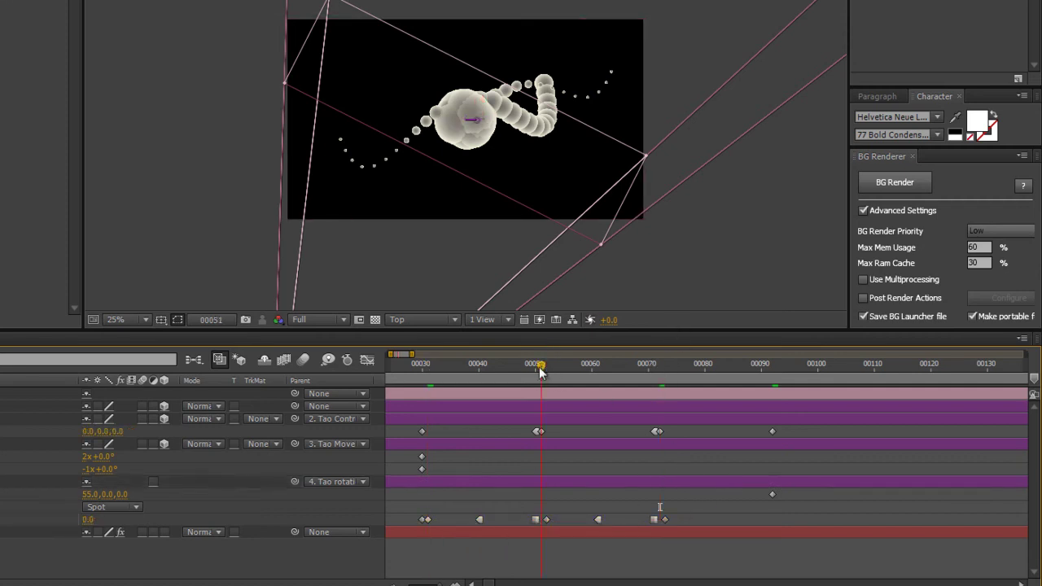
drag(556, 373, 656, 349)
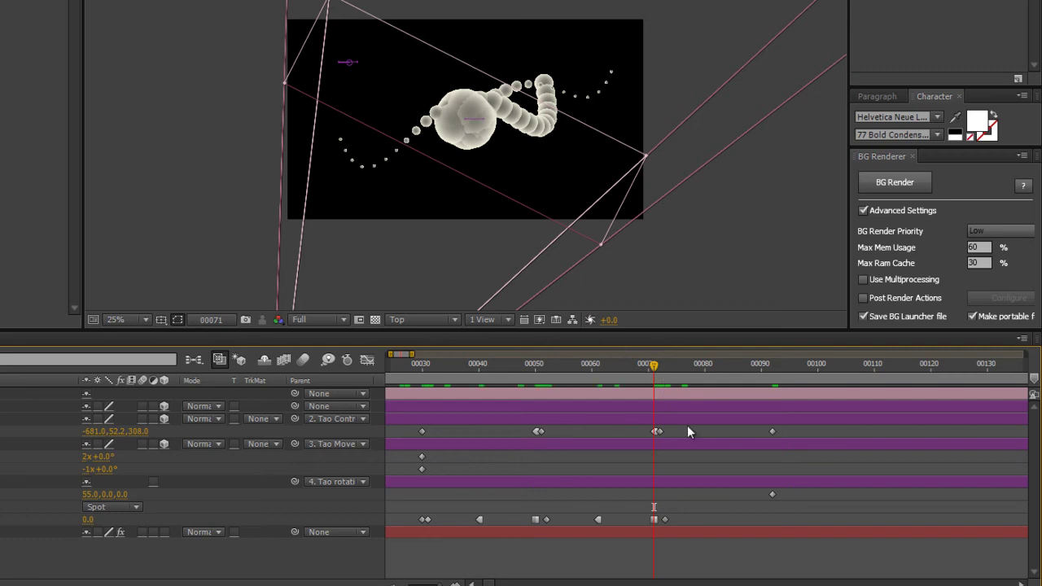
Copy the light's Radius keyframes from frames 50 to 73, and paste them starting at frame 71.
click(537, 371)
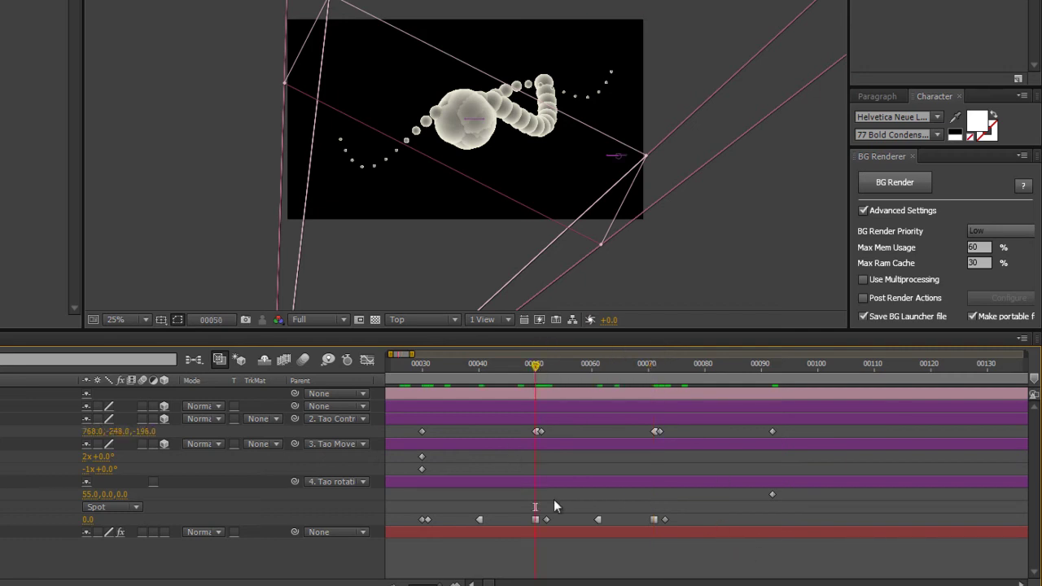
drag(516, 510, 687, 531)
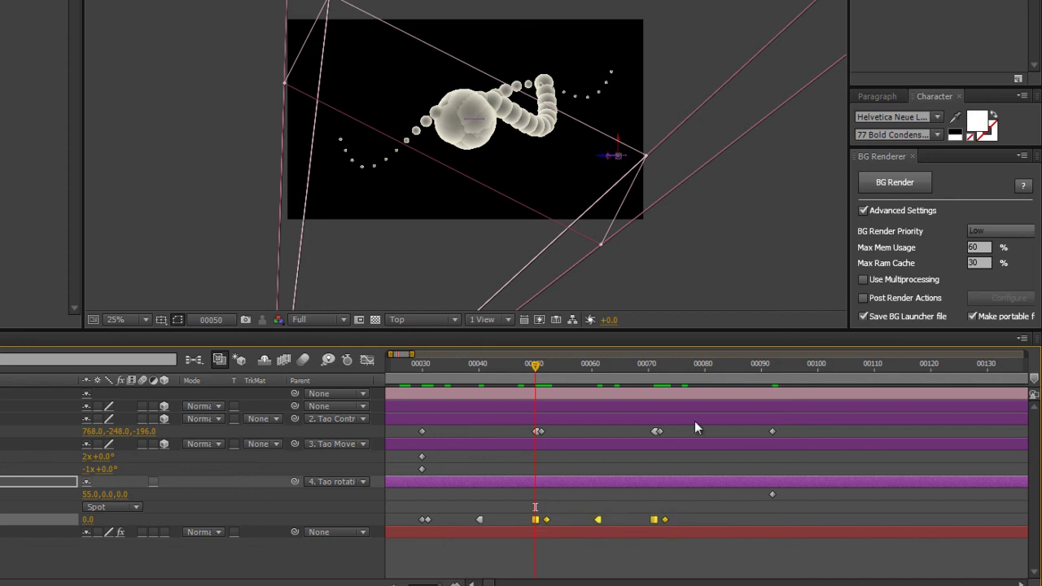
click(654, 376)
key(ctrl+v)
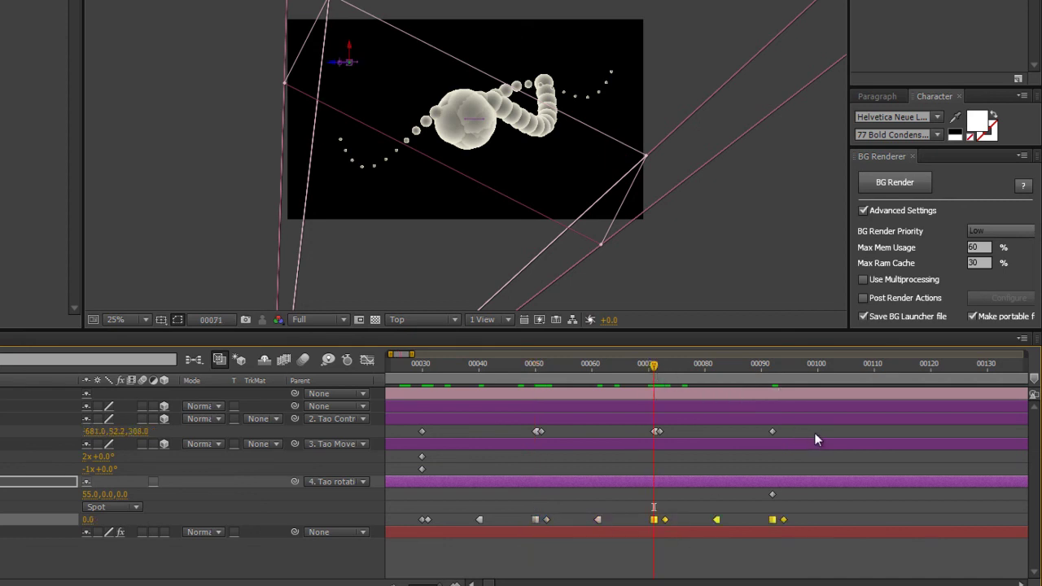
drag(749, 376, 775, 377)
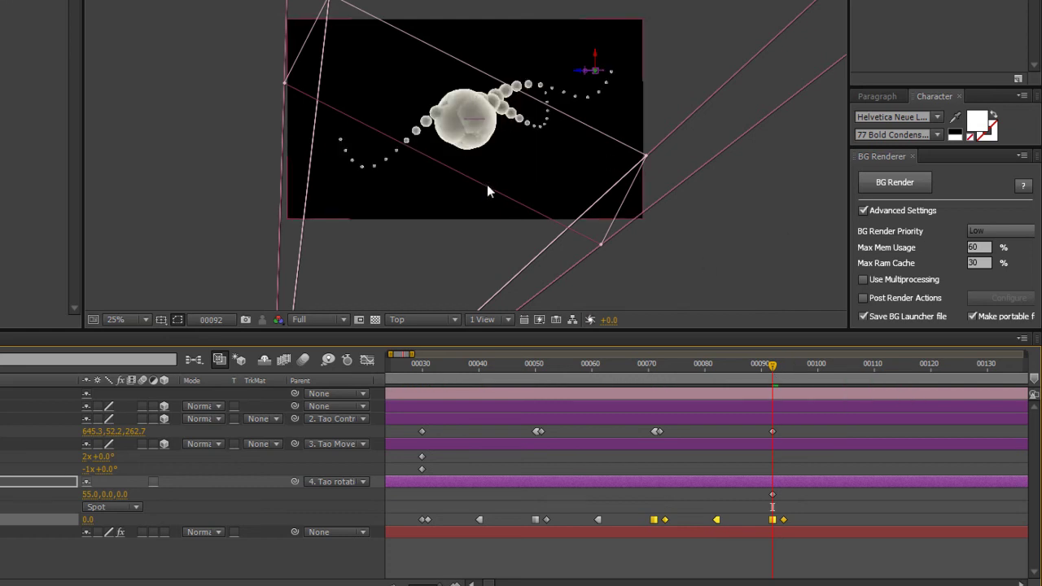
Copy Tao Move's Position keyframes from frames 72 and 92, and paste them starting at frame 93.
key(minus)
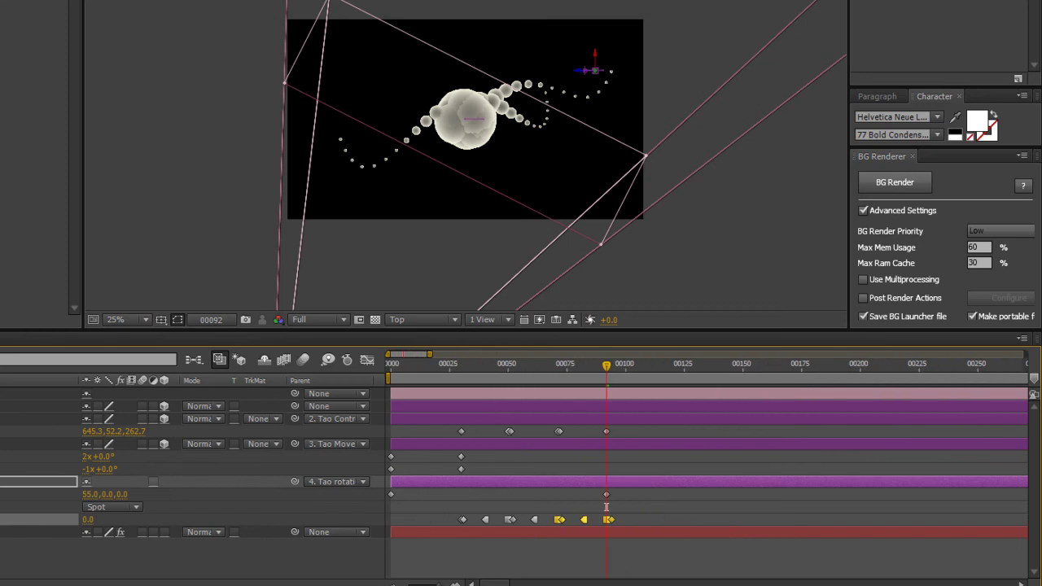
drag(653, 433, 558, 433)
key(alt+shift+Left)
key(alt+shift+Left)
key(alt+shift+Right)
key(alt+shift+Right)
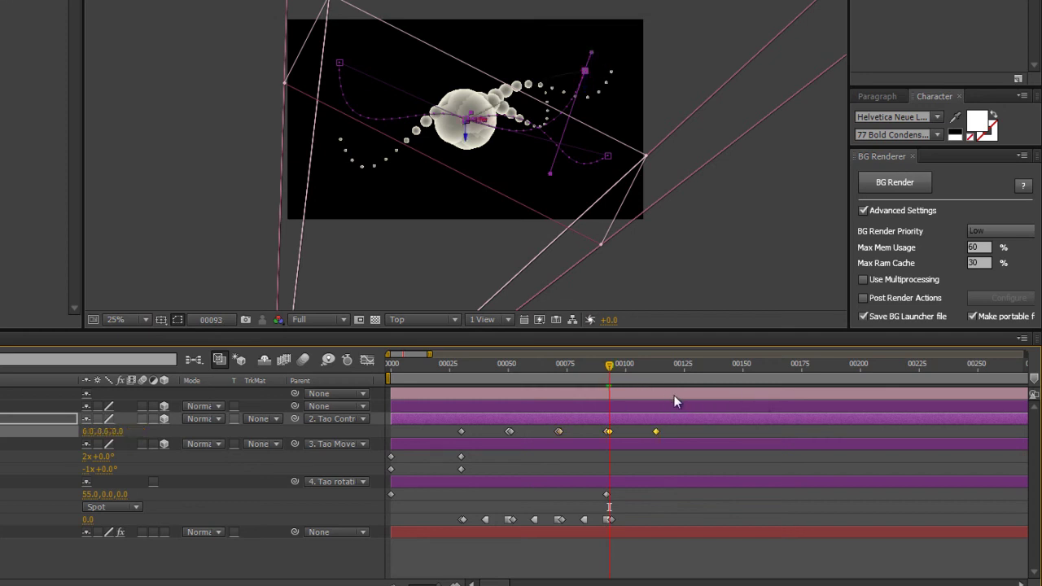
Move the TAO light's Position keyframe from frame 92 to frame 113.
key(equal)
key(equal)
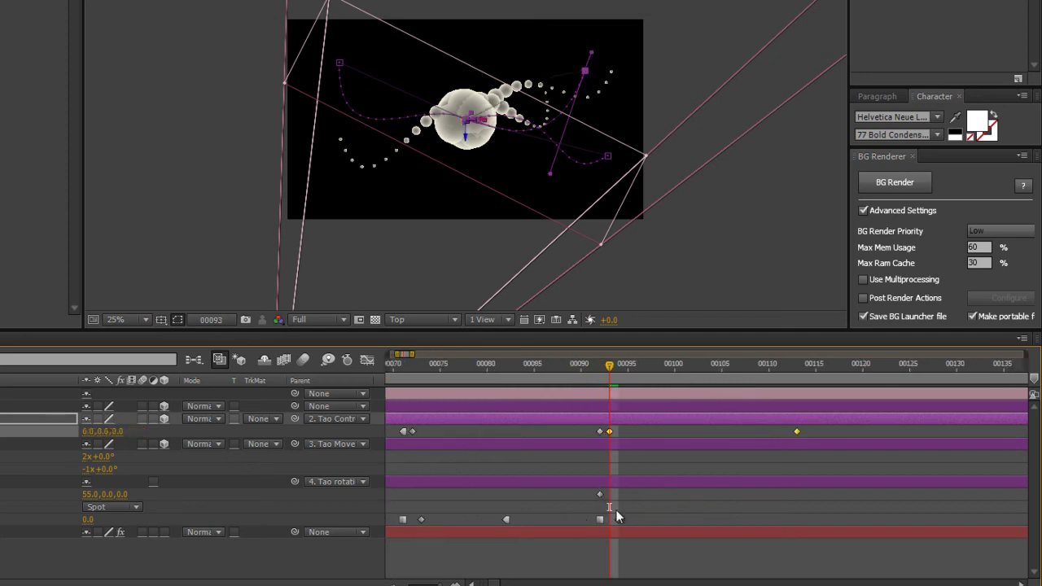
click(602, 495)
drag(604, 499, 799, 483)
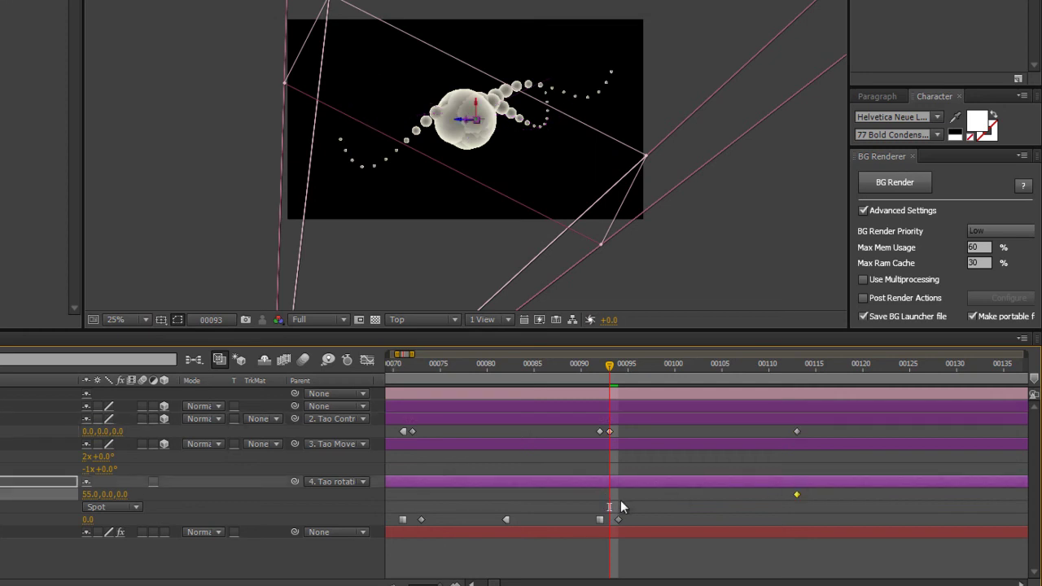
Copy the light's Radius keyframes from frames 71 to 94, and paste them starting at frame 92.
drag(648, 514, 394, 538)
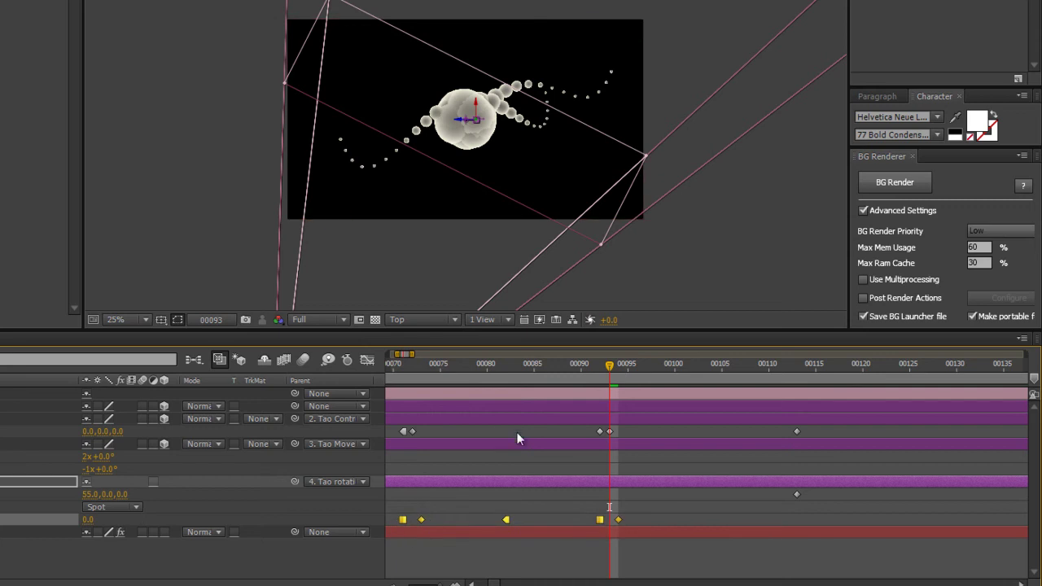
key(ctrl+c)
click(600, 368)
key(ctrl+v)
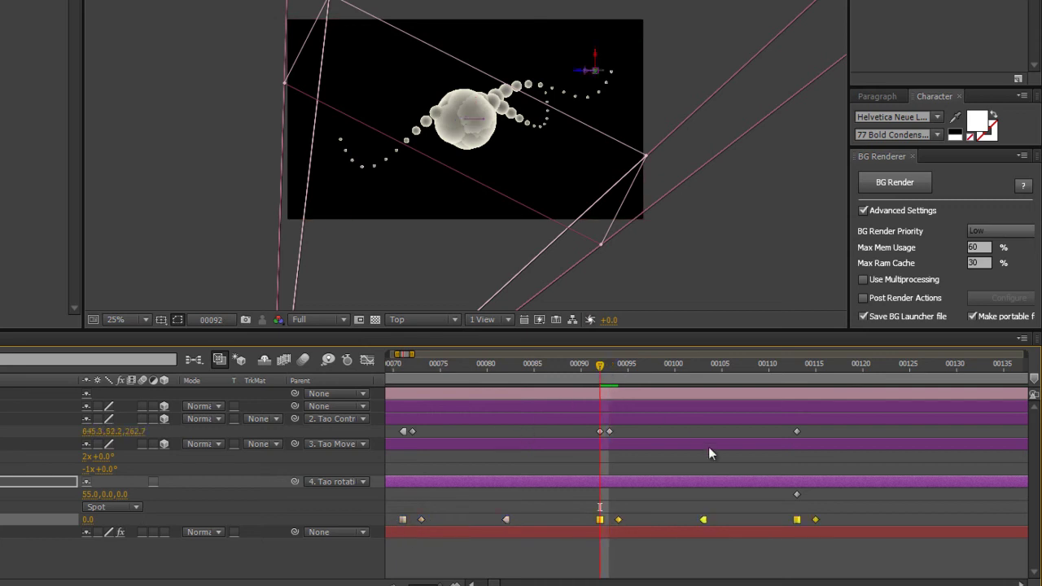
At frame 113, move Tao Move to about X -103 in Top view and reshape its motion path handle.
click(800, 365)
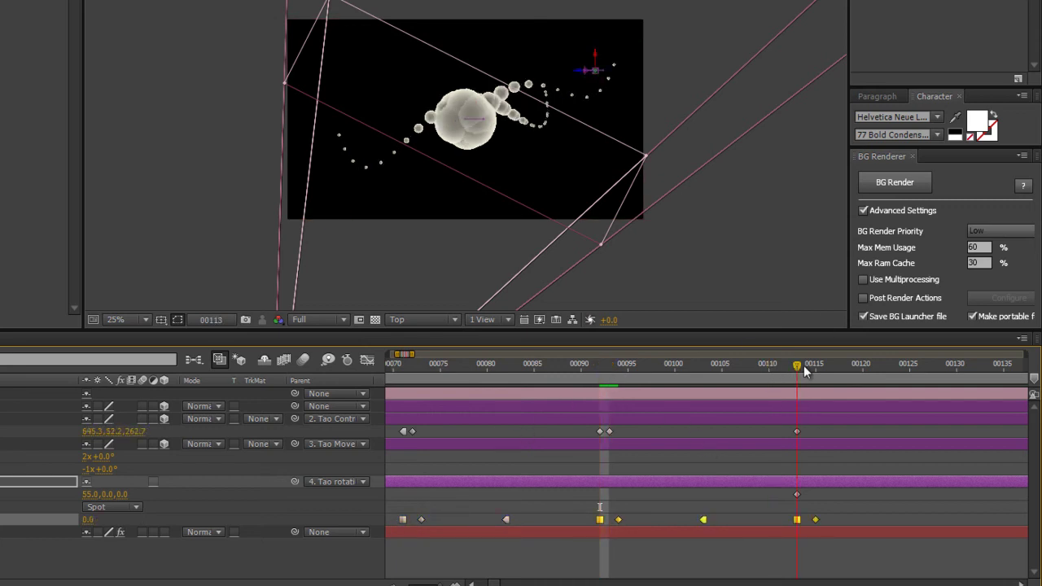
click(797, 432)
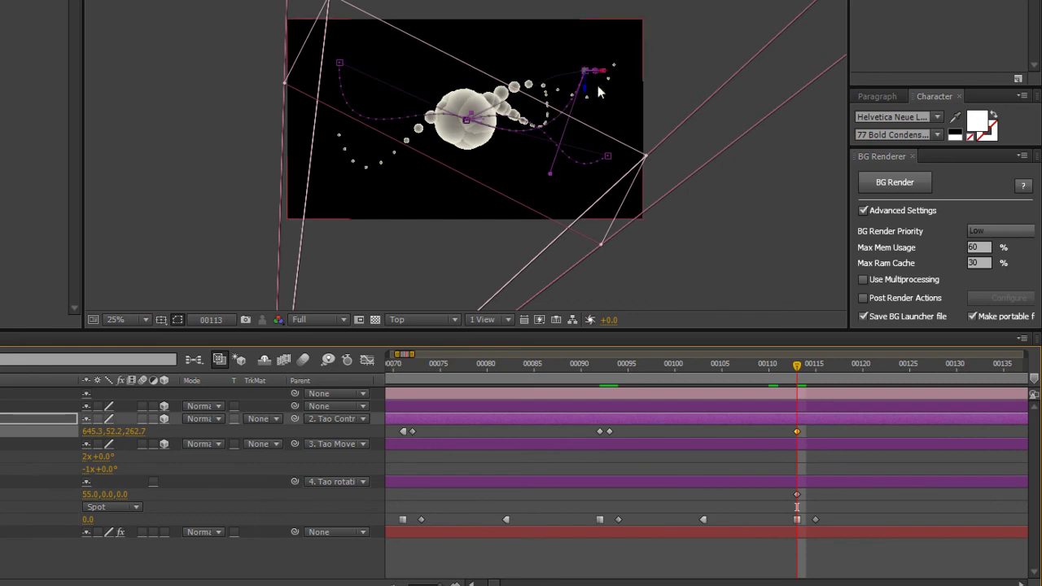
drag(612, 77, 456, 78)
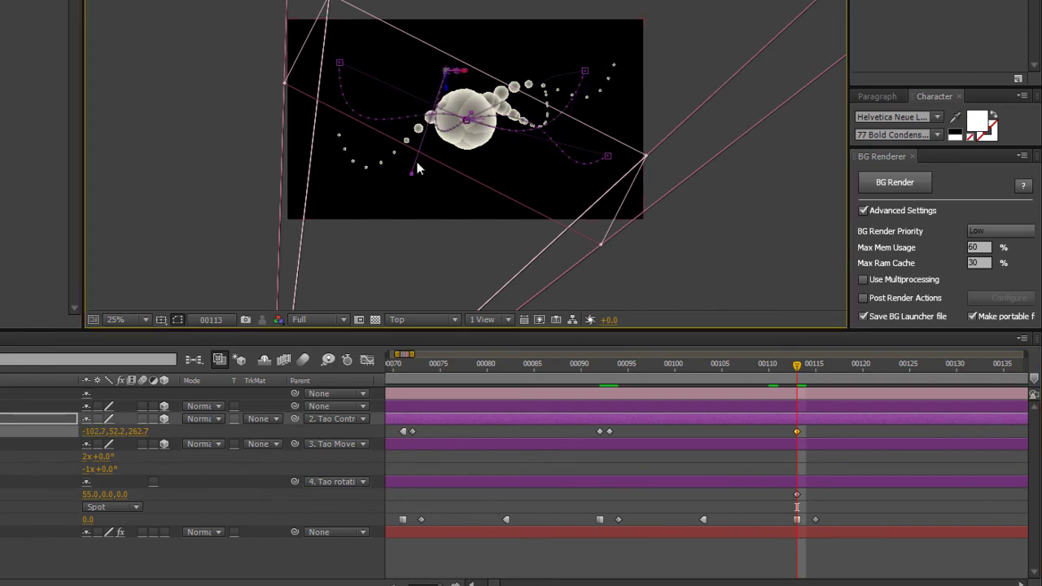
drag(413, 176, 406, 140)
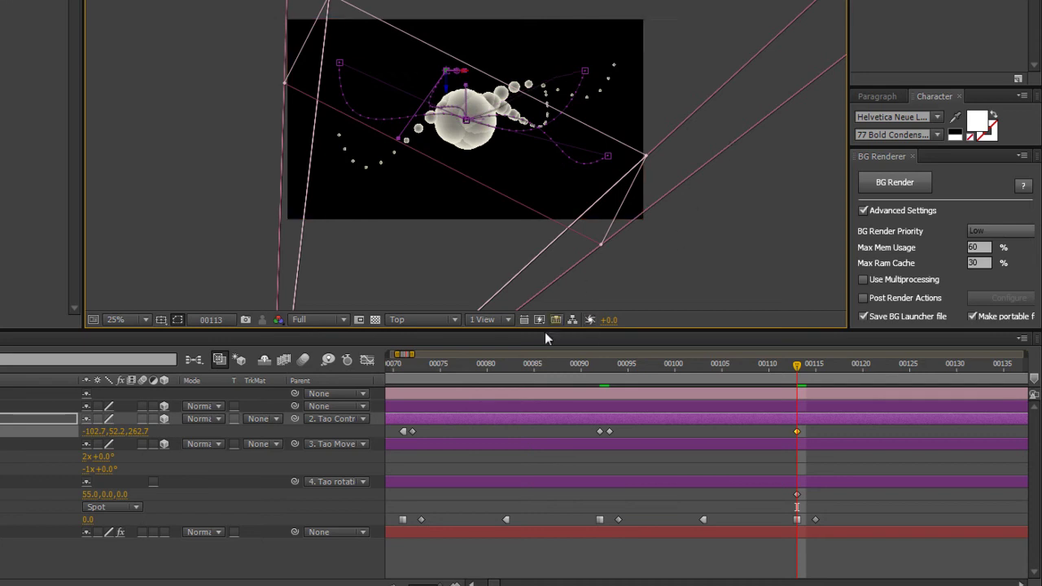
Switch to the Active Camera view and move Tao Move away from the cell body, to about Z 927.
click(407, 321)
click(417, 333)
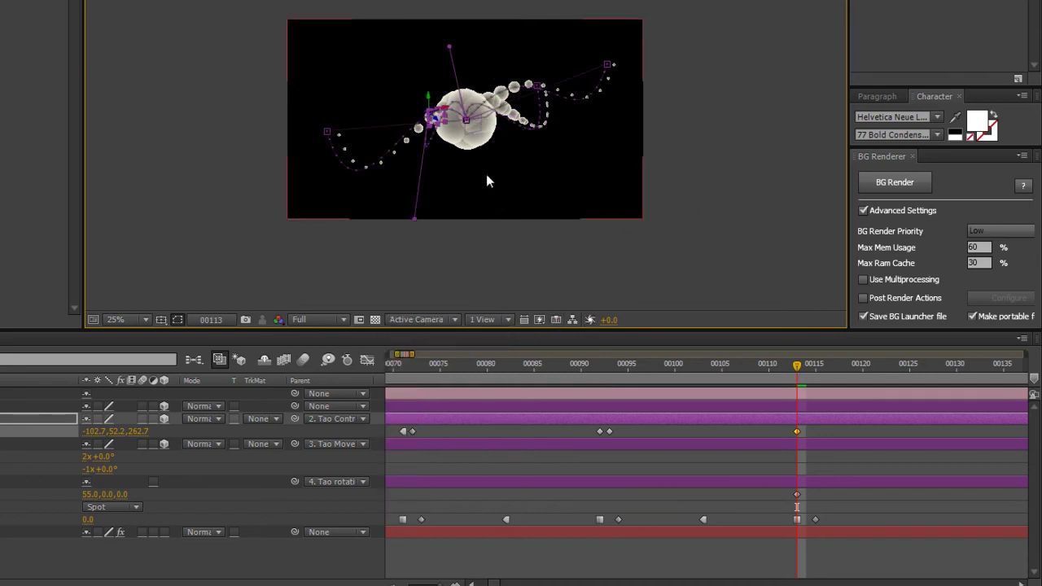
drag(434, 119, 334, 47)
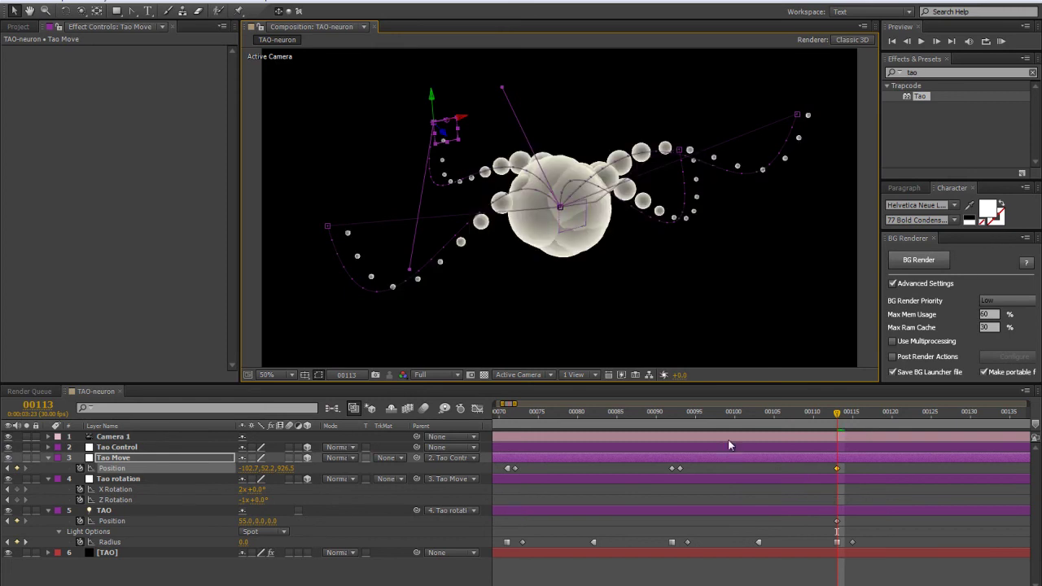
Zoom out to 25% and orbit the camera to examine the neuron's branches from another angle.
scroll(656, 258, down, 2)
key(c)
drag(525, 181, 477, 232)
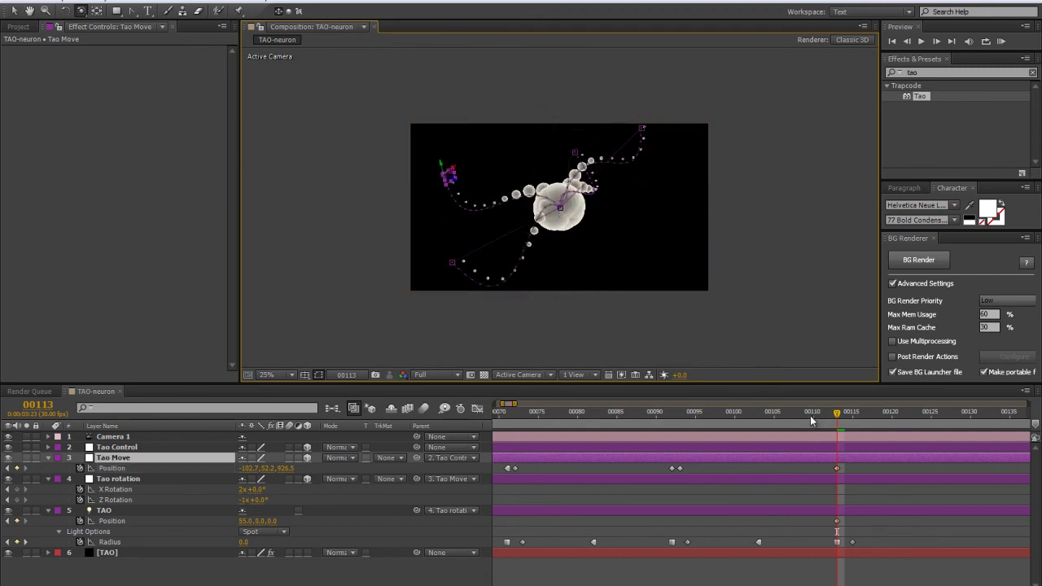
Undo the last camera orbit, and make Tao Move's Position keyframe at frame 92 a hold keyframe.
key(ctrl+z)
drag(882, 470, 679, 484)
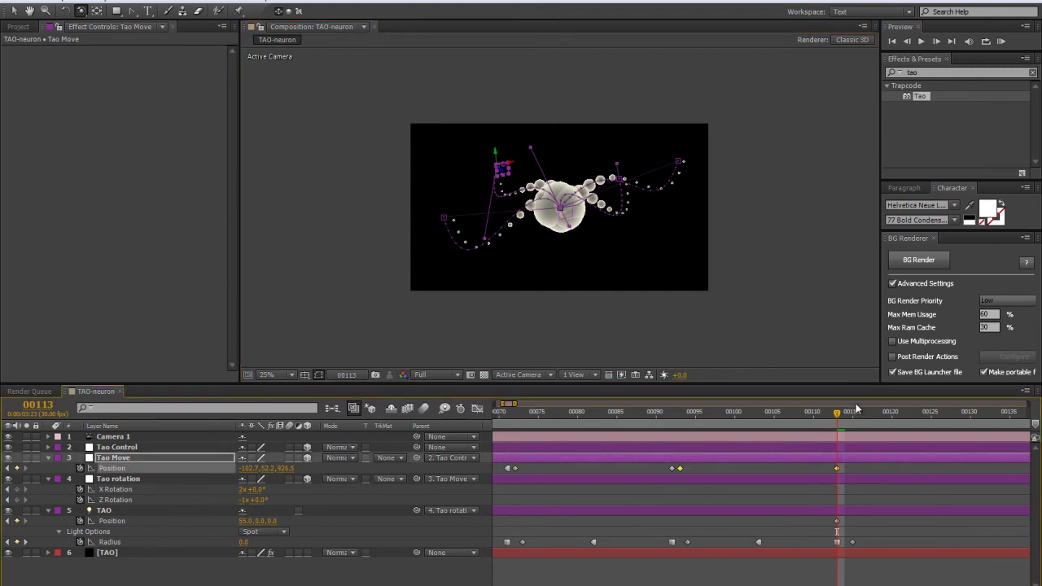
right_click(673, 470)
click(729, 402)
key(minus)
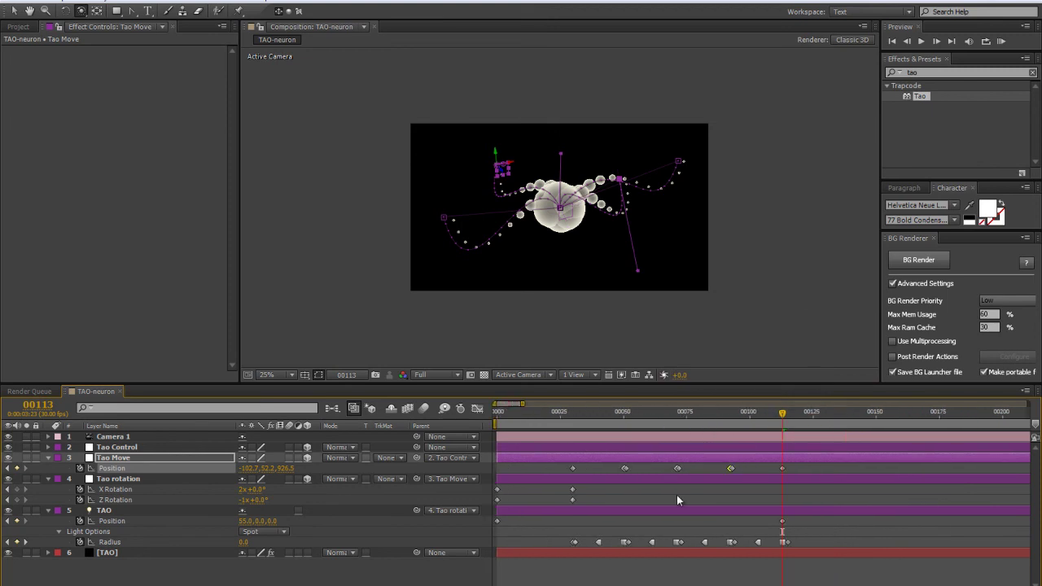
key(equal)
drag(593, 496, 706, 502)
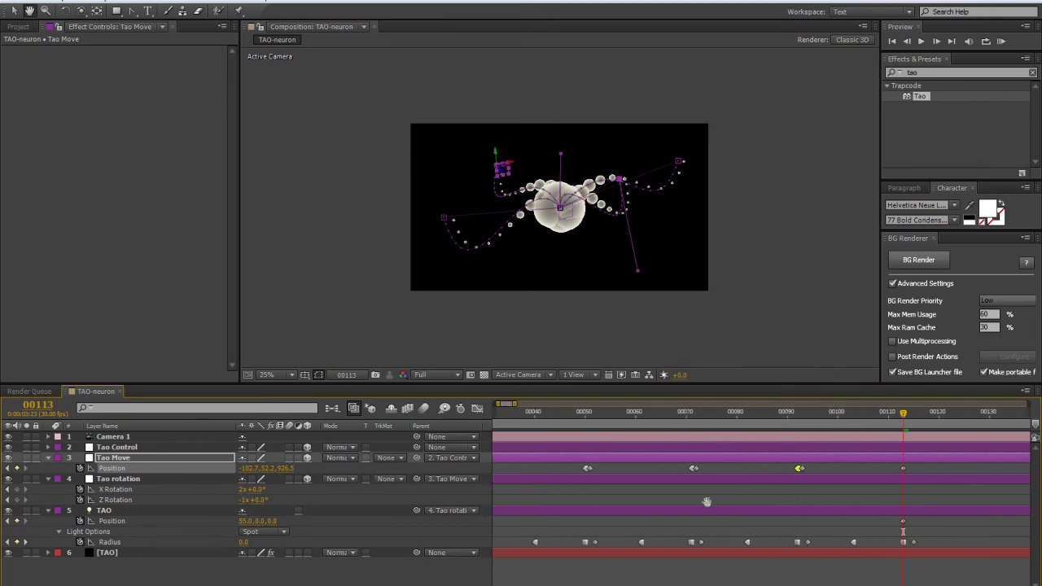
Make Tao Move's Position keyframe at frame 113 a hold keyframe.
drag(936, 467, 798, 477)
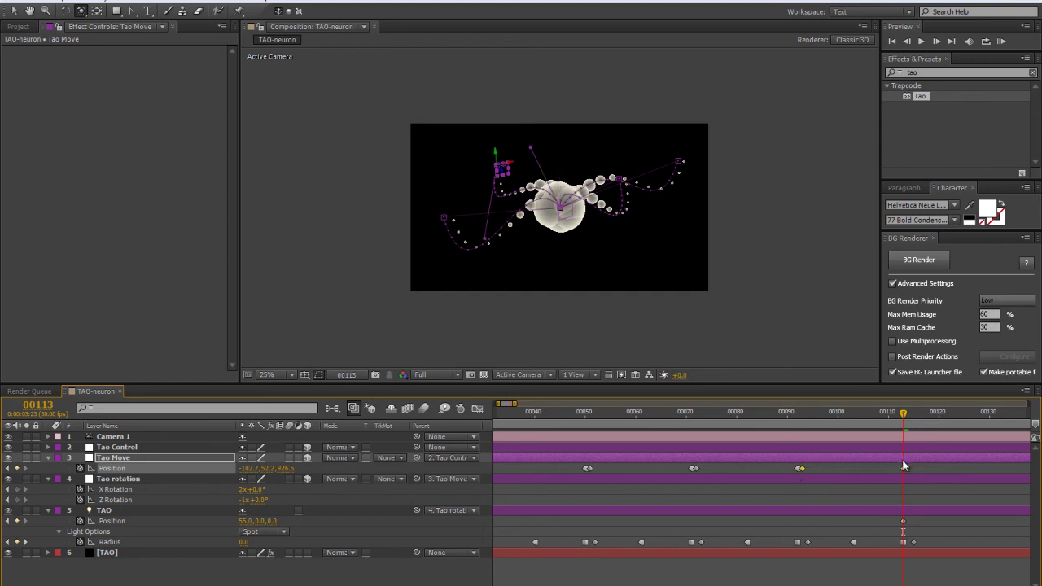
drag(921, 461, 889, 474)
key(ctrl+z)
right_click(904, 467)
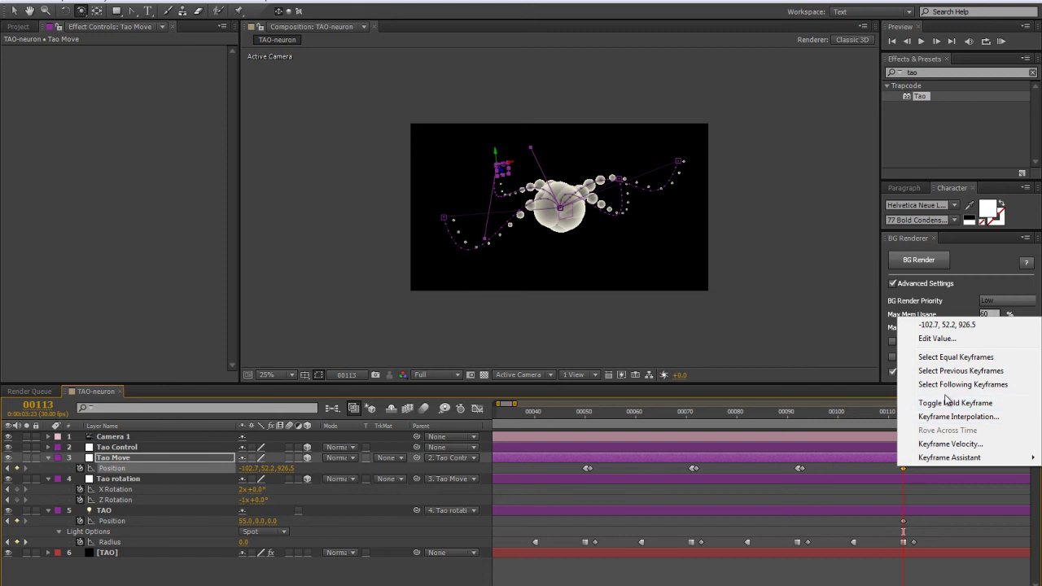
click(948, 402)
Copy Tao Move's Position keyframes from frames 93 to 113, and paste them starting at frame 114.
drag(920, 472, 801, 477)
key(Page_Down)
key(ctrl+v)
scroll(782, 506, right, 5)
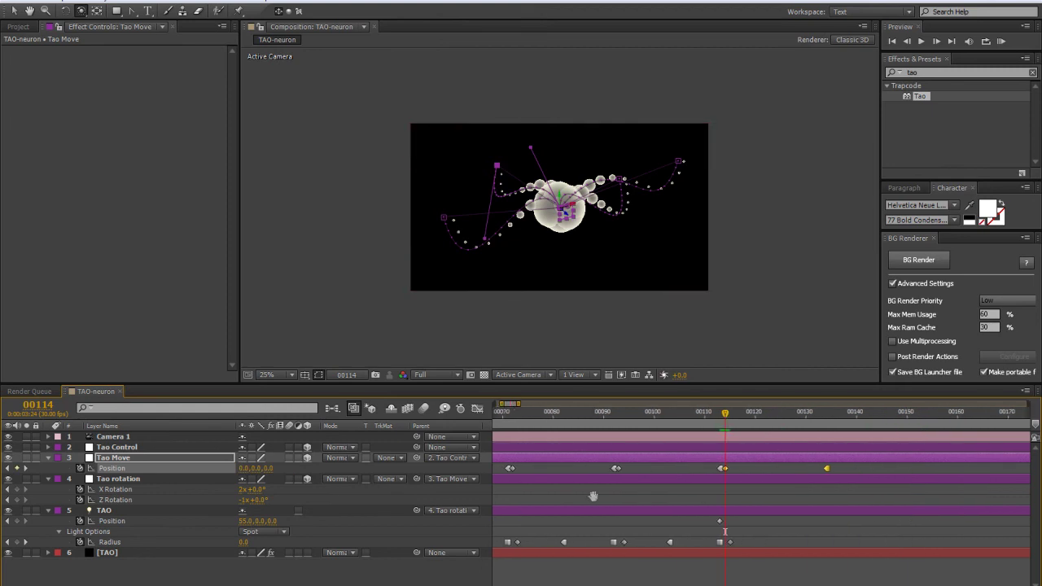
Copy the TAO light's Radius keyframes from frame 92 onward, and paste them starting at frame 113.
drag(690, 415, 612, 425)
drag(761, 563, 613, 537)
click(724, 423)
key(ctrl+c)
key(ctrl+v)
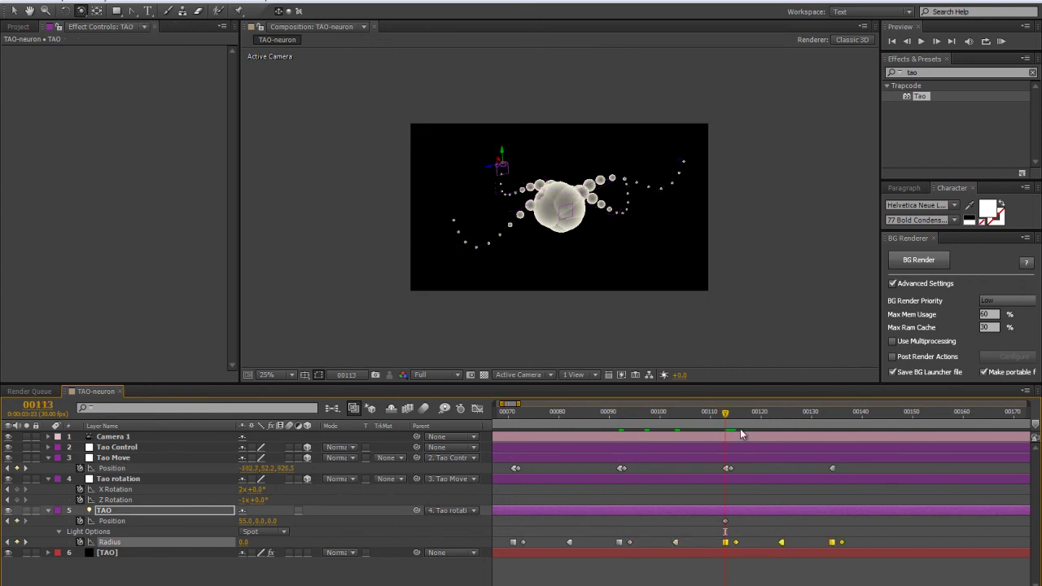
Move the TAO light's last Position keyframe from frame 113 to 134, and delete the Radius keyframe at frame 136.
click(753, 522)
drag(842, 518, 836, 518)
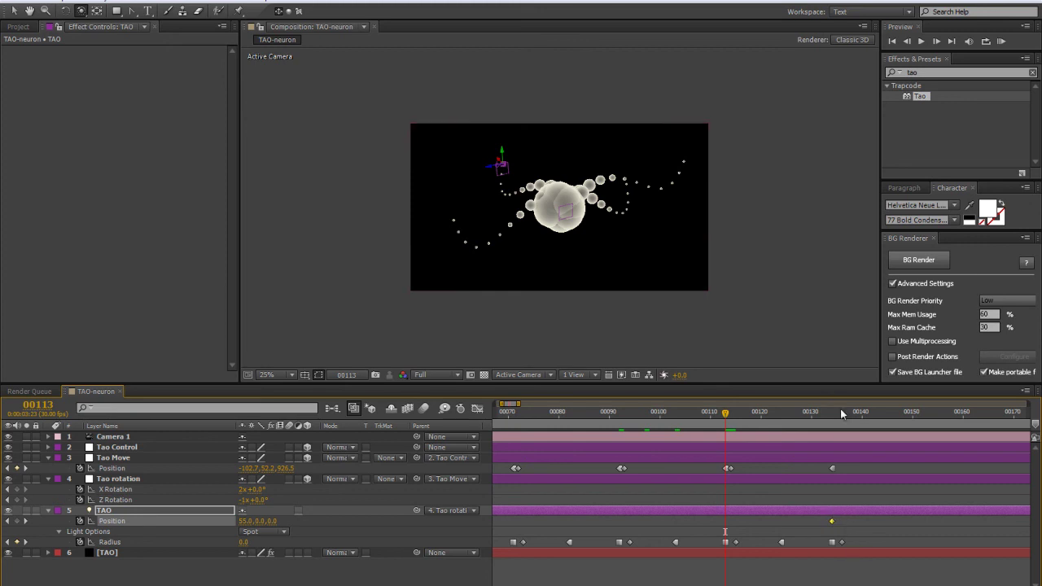
click(843, 545)
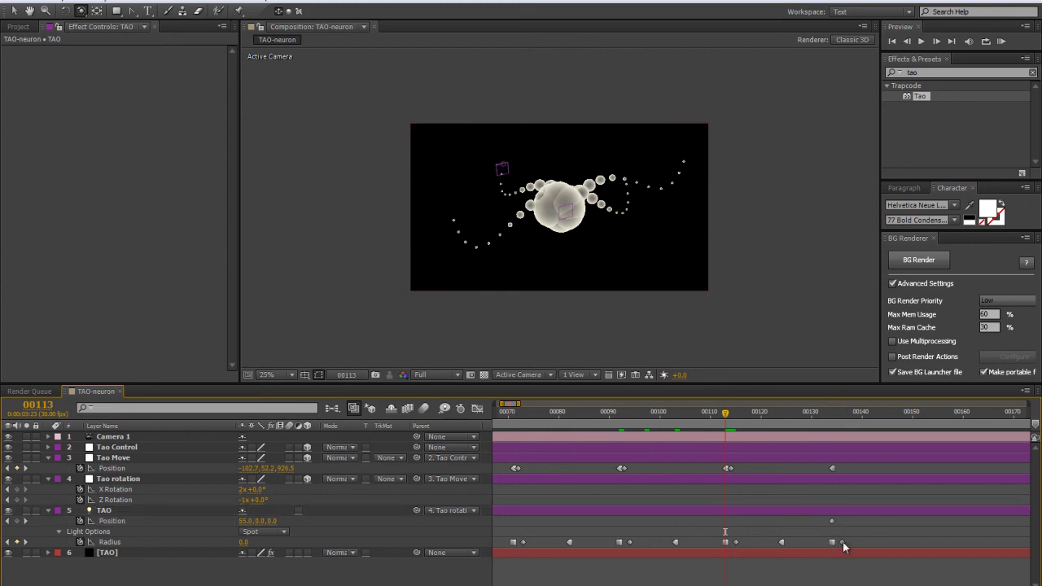
click(810, 413)
drag(810, 414, 846, 414)
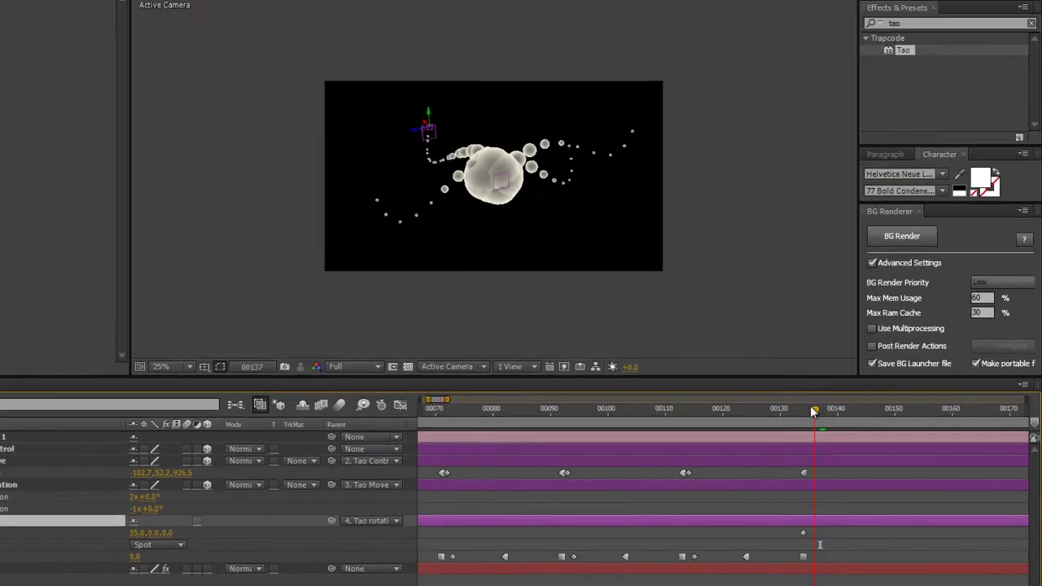
At frame 134, move Tao Move to about X 797 and reshape its motion path handle to curve the new branch downward.
key(j)
click(766, 480)
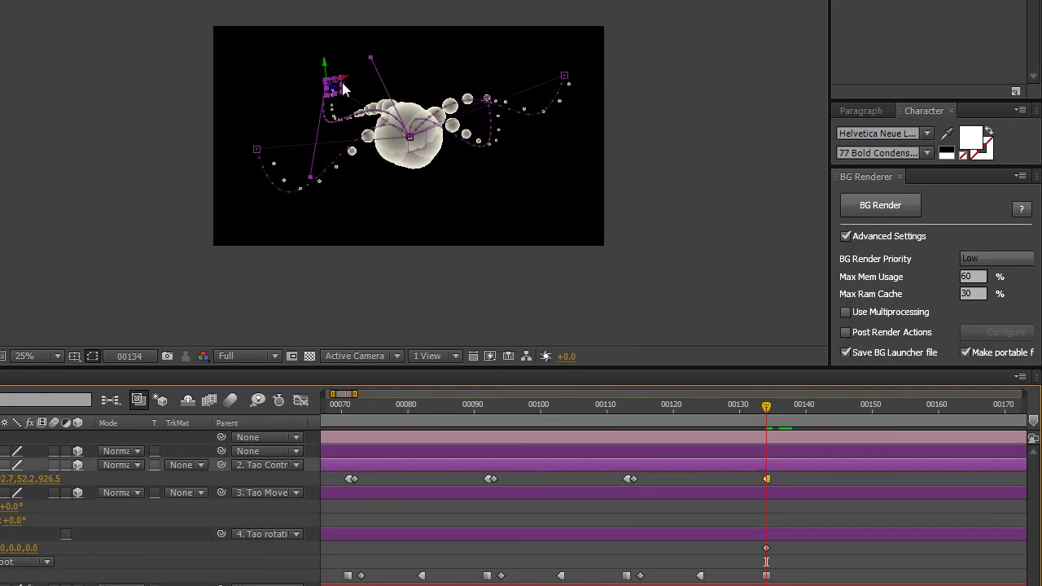
drag(344, 86, 525, 128)
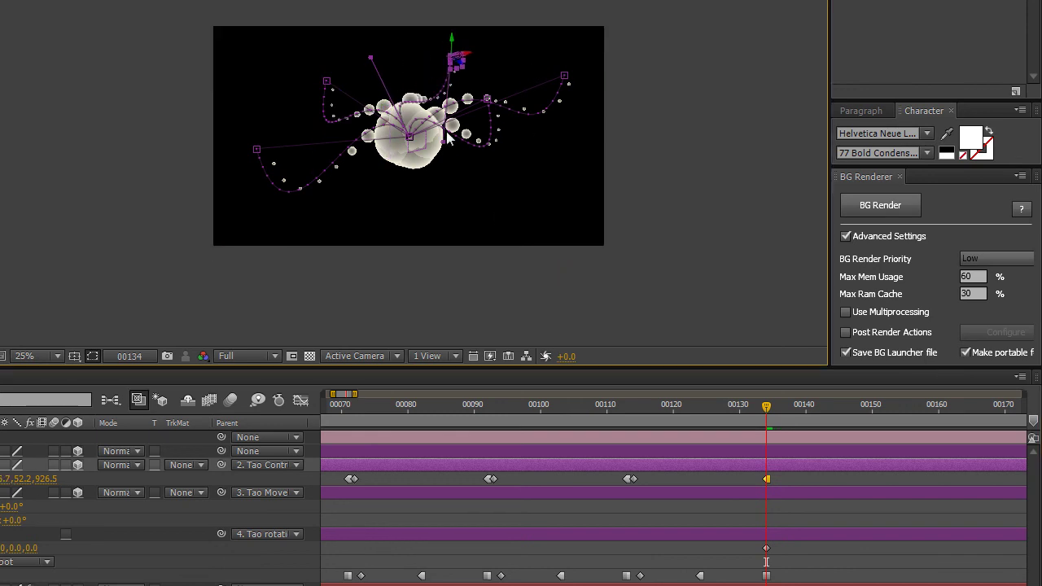
drag(371, 59, 462, 236)
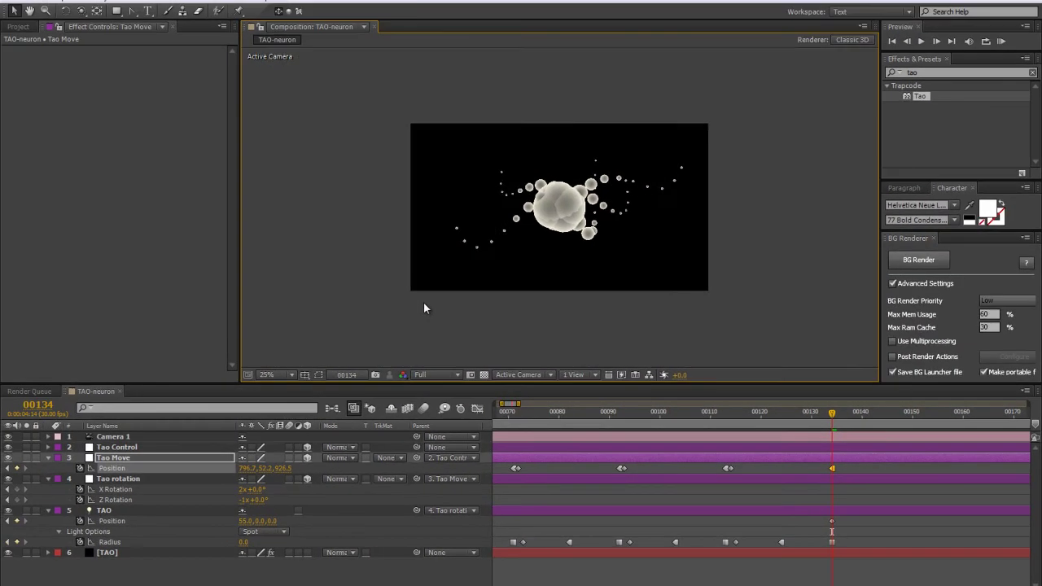
Set the segment count of the Tao effect on the [TAO] solid to 264.
scroll(336, 205, up, 2)
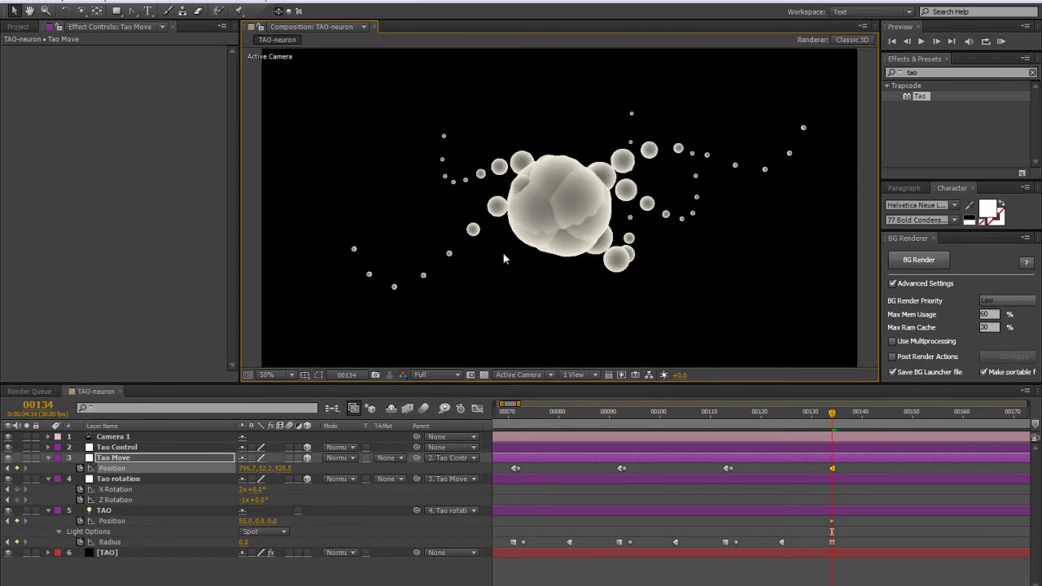
scroll(503, 255, down, 1)
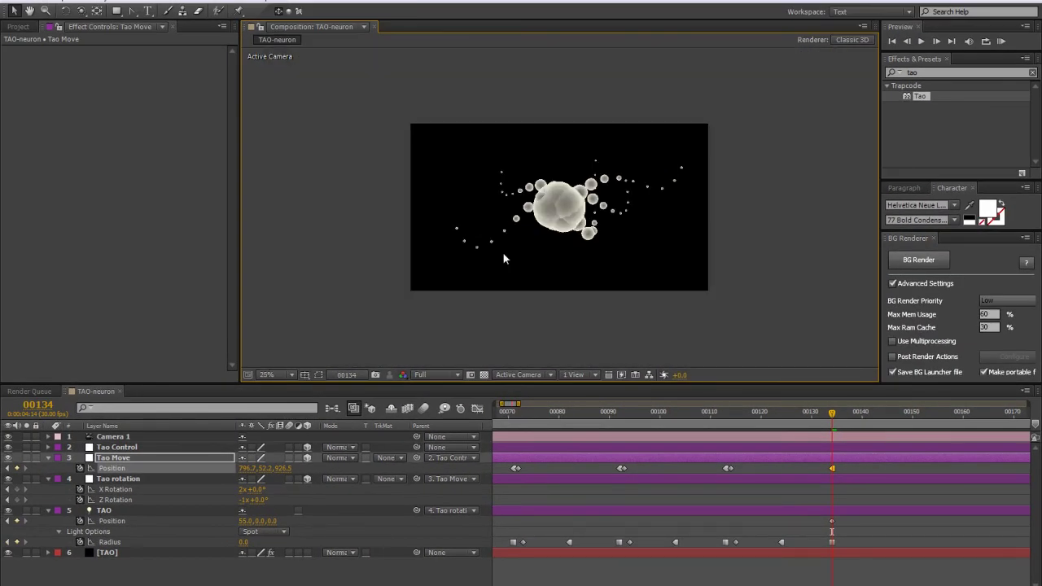
click(122, 553)
scroll(109, 286, down, 8)
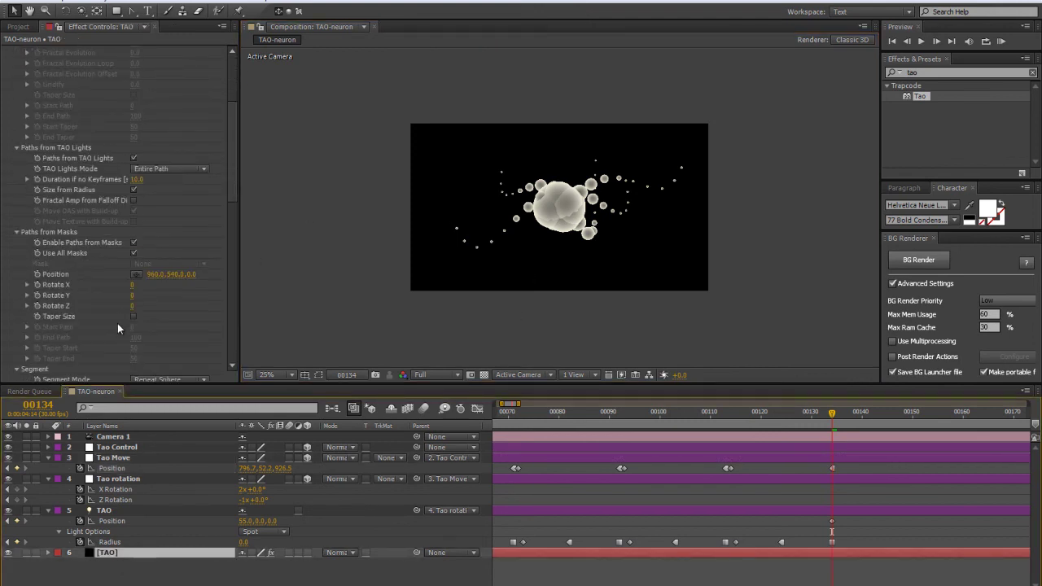
drag(135, 224, 209, 209)
drag(168, 78, 206, 75)
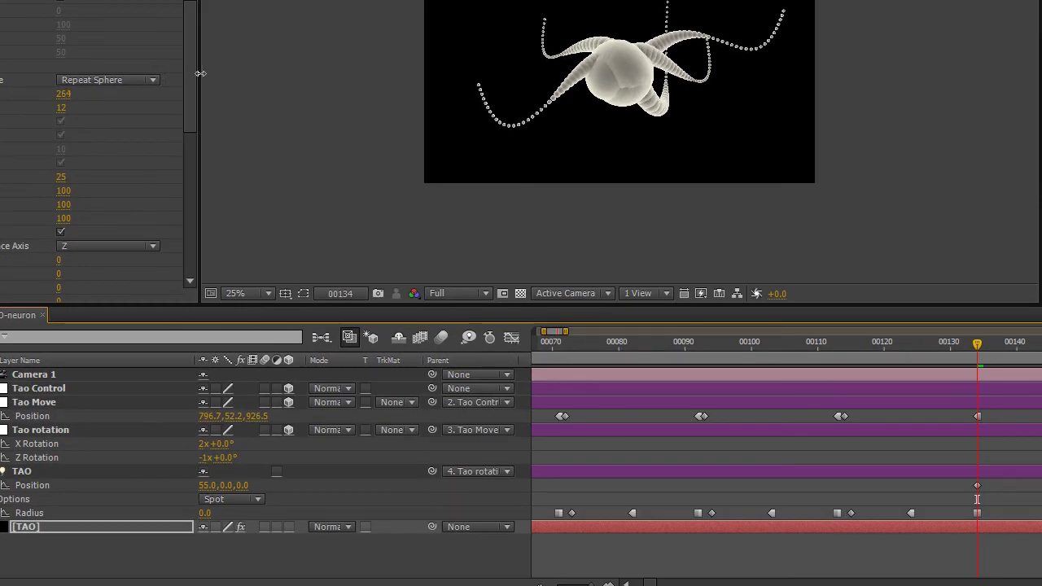
scroll(870, 87, up, 1)
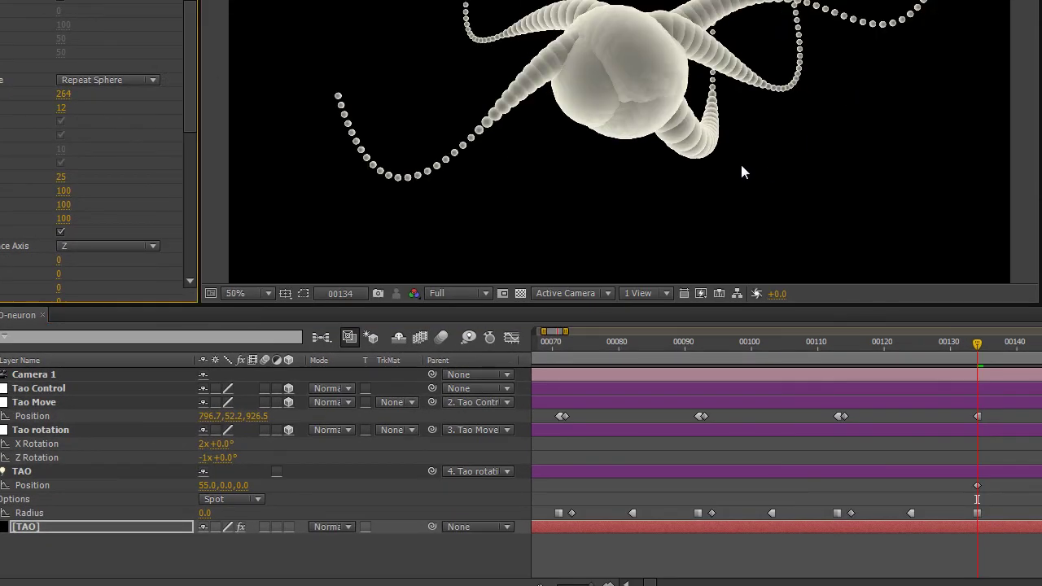
Examine the neuron's branches with the camera, and inspect Tao Move's motion path in the Left view.
key(c)
drag(643, 93, 605, 182)
scroll(609, 172, down, 1)
click(582, 294)
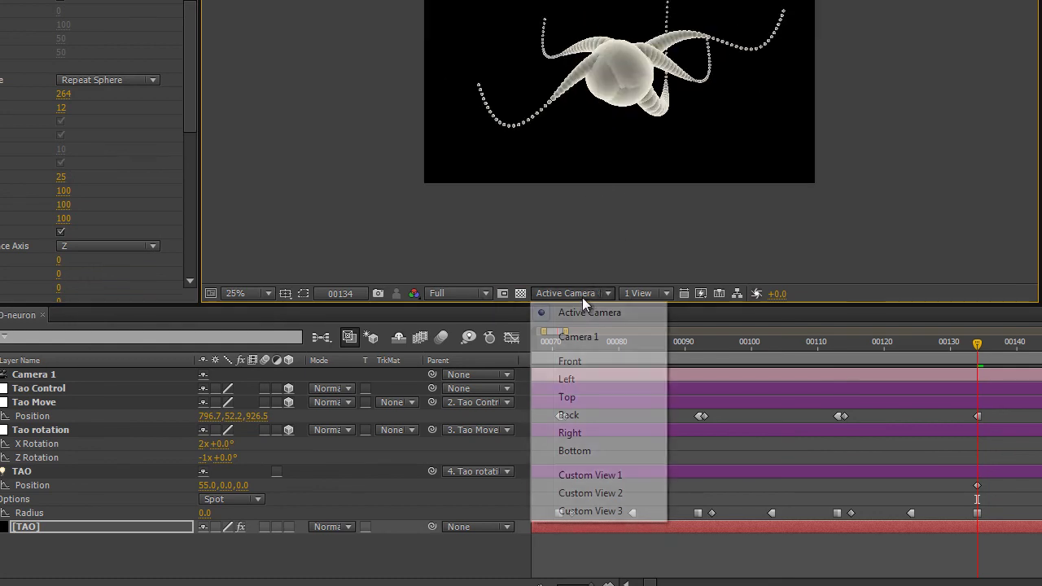
click(569, 382)
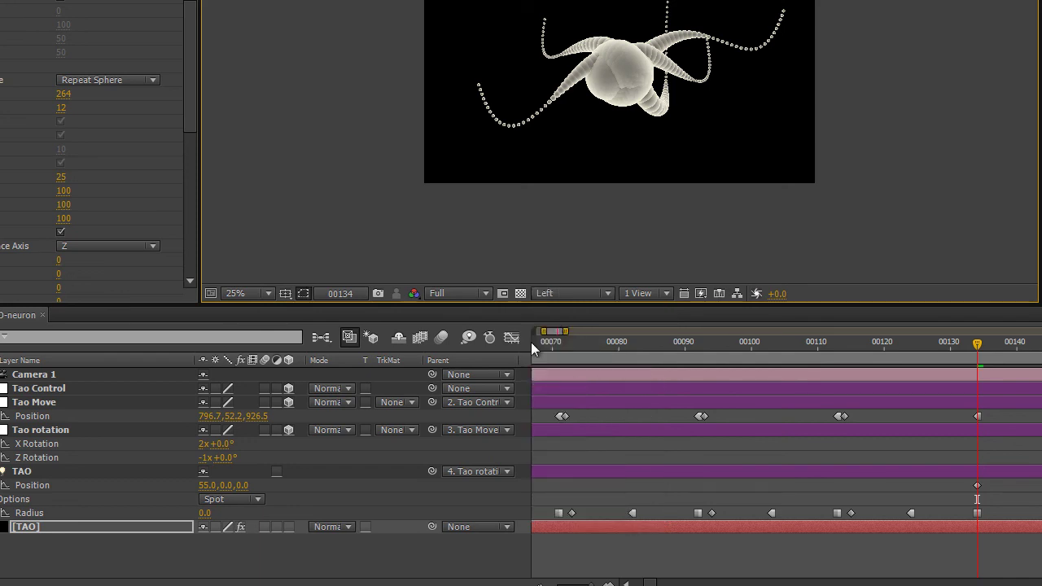
click(38, 466)
click(57, 400)
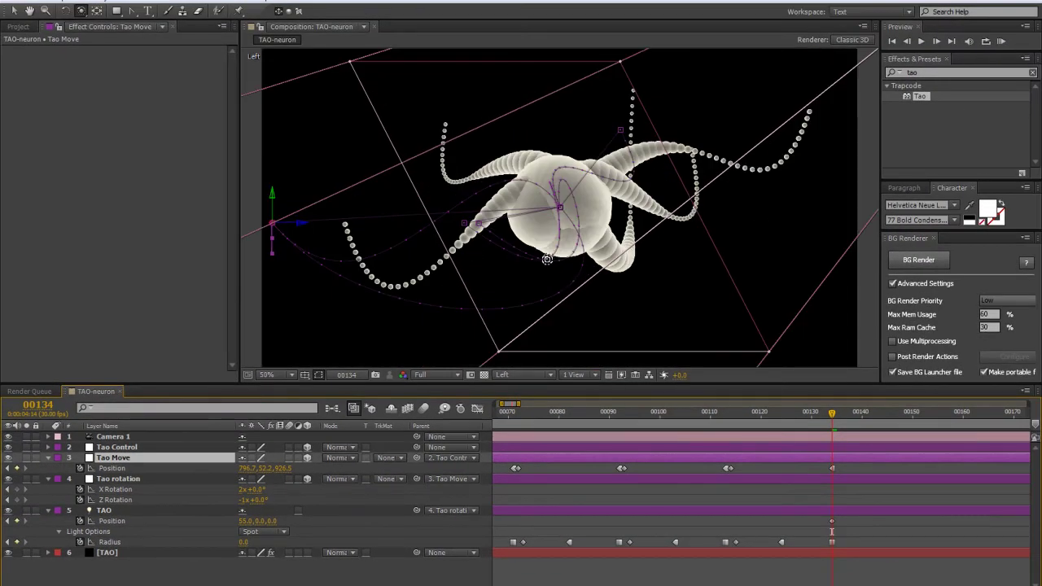
scroll(547, 258, down, 1)
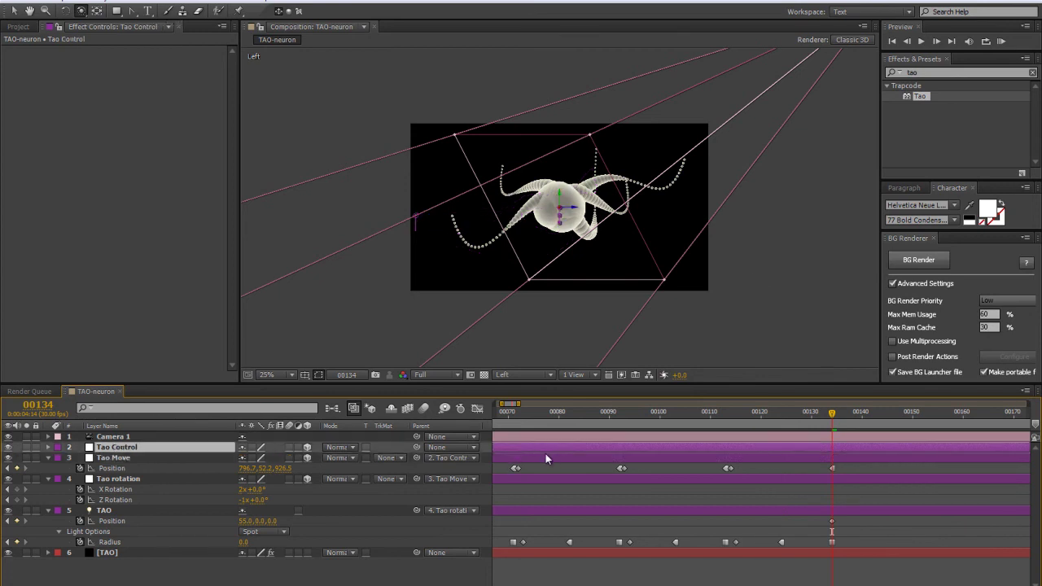
In the Front view, reposition Tao Move's frame 92 path point slightly inward and reshape its handles to bend that branch from below.
click(519, 376)
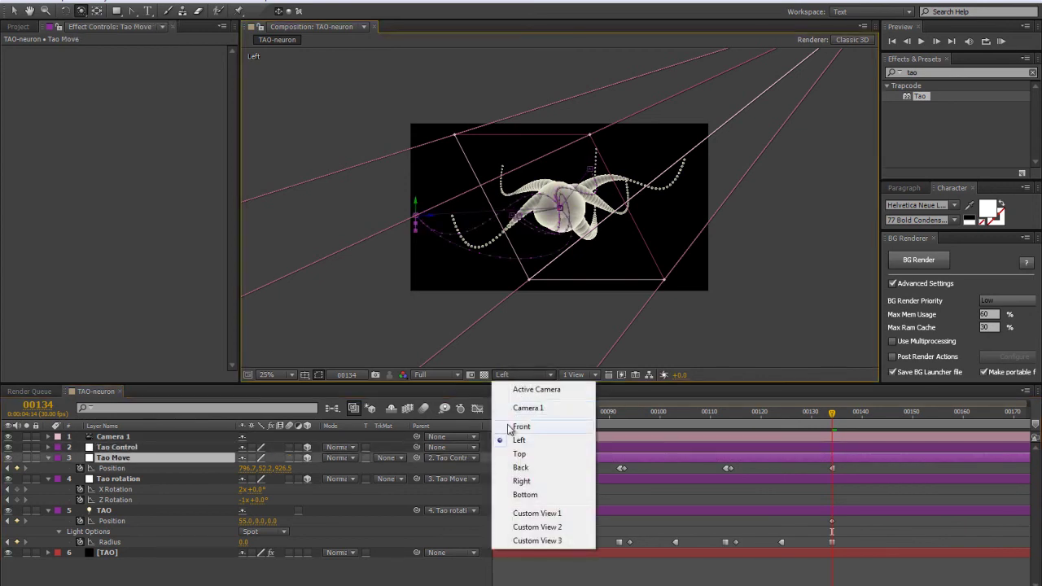
click(521, 426)
scroll(553, 253, up, 2)
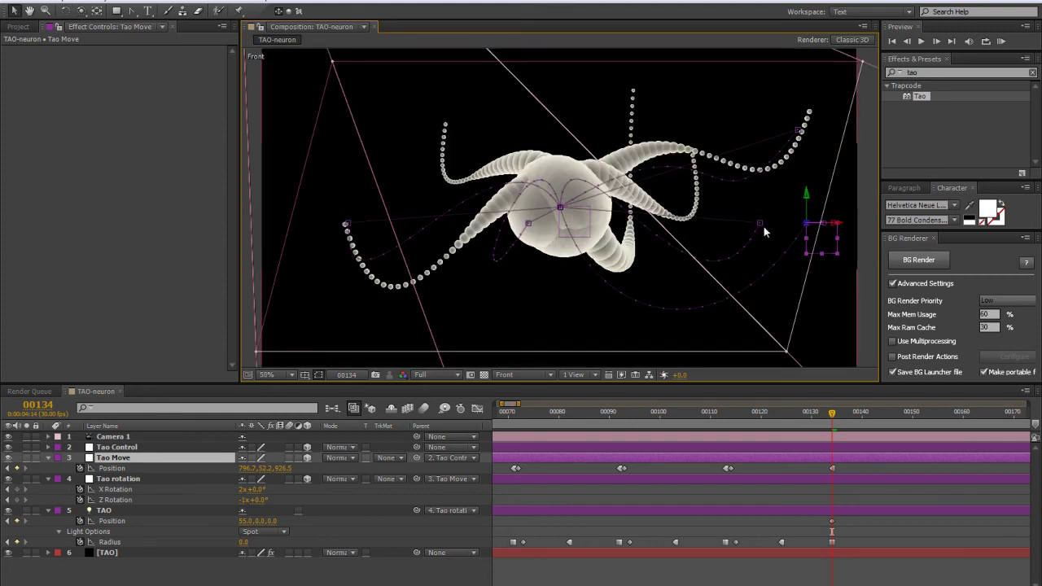
drag(763, 227, 741, 294)
drag(573, 101, 530, 357)
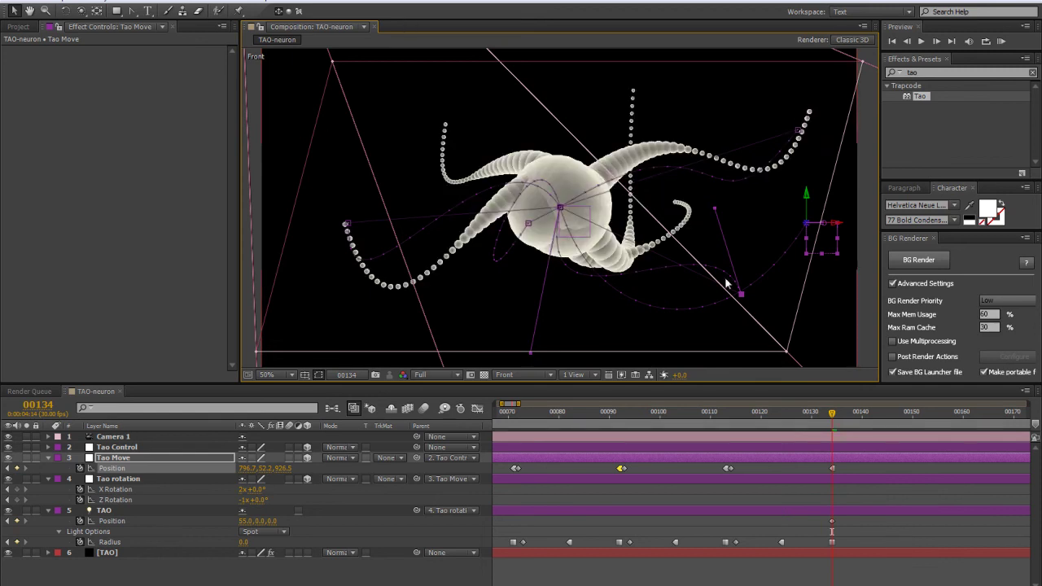
drag(740, 296, 736, 234)
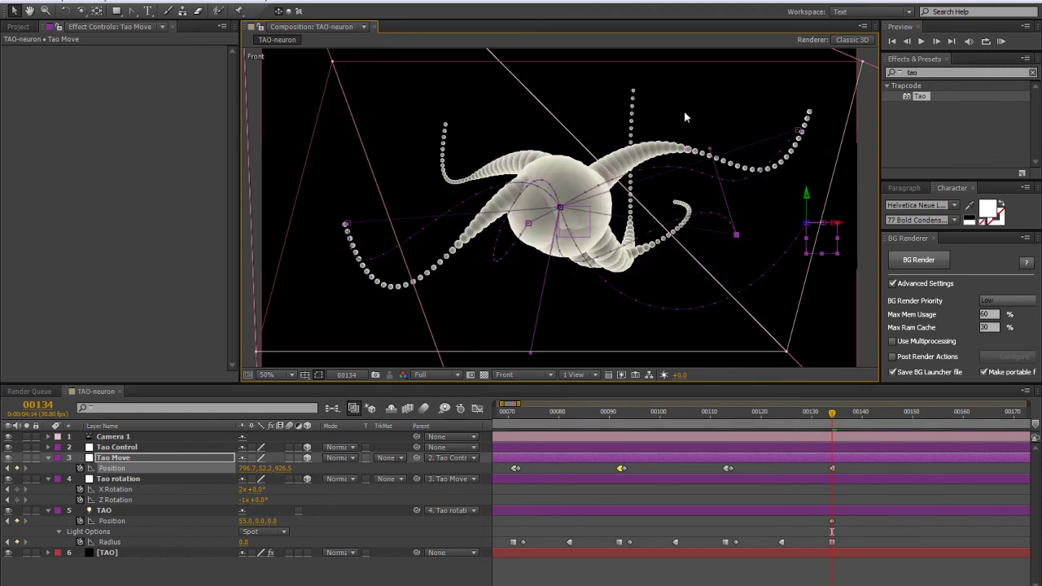
drag(708, 151, 669, 197)
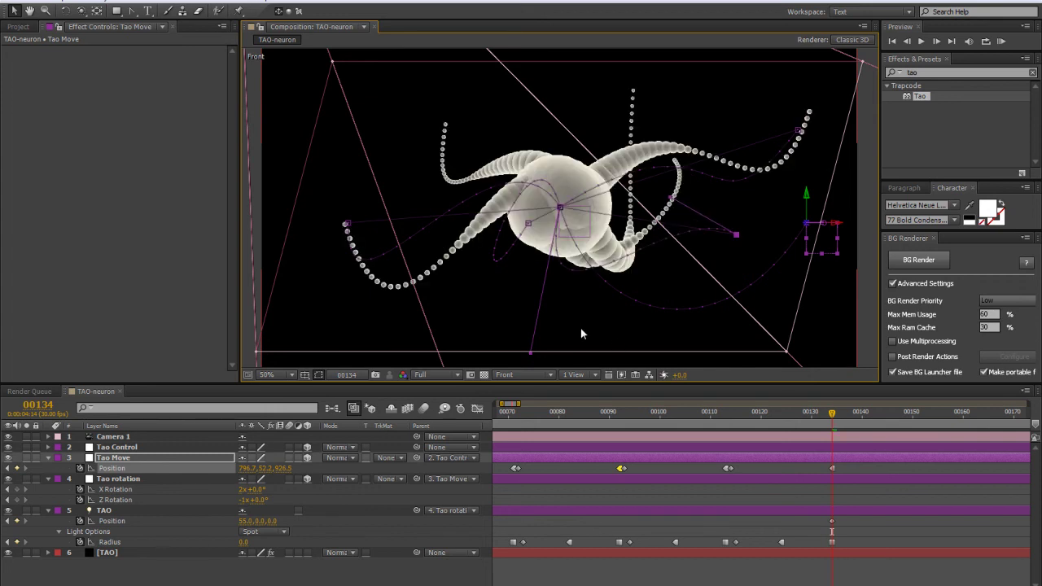
drag(529, 356, 552, 321)
drag(732, 235, 730, 217)
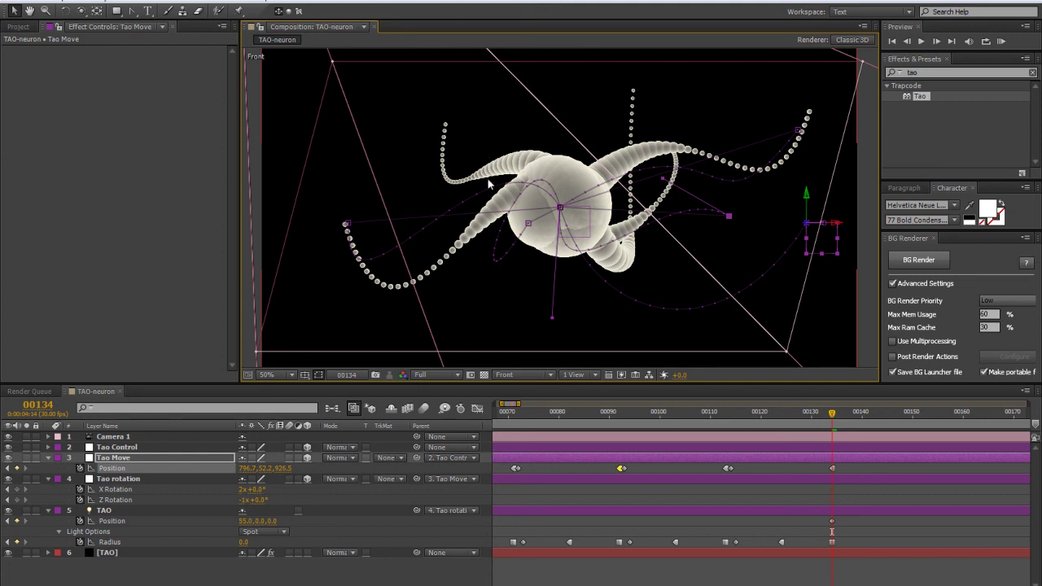
Switch to the Active Camera view, go to frame 0, and orbit the neuron to examine its branches, hiding the layer controls.
click(512, 374)
click(511, 395)
drag(643, 232, 542, 172)
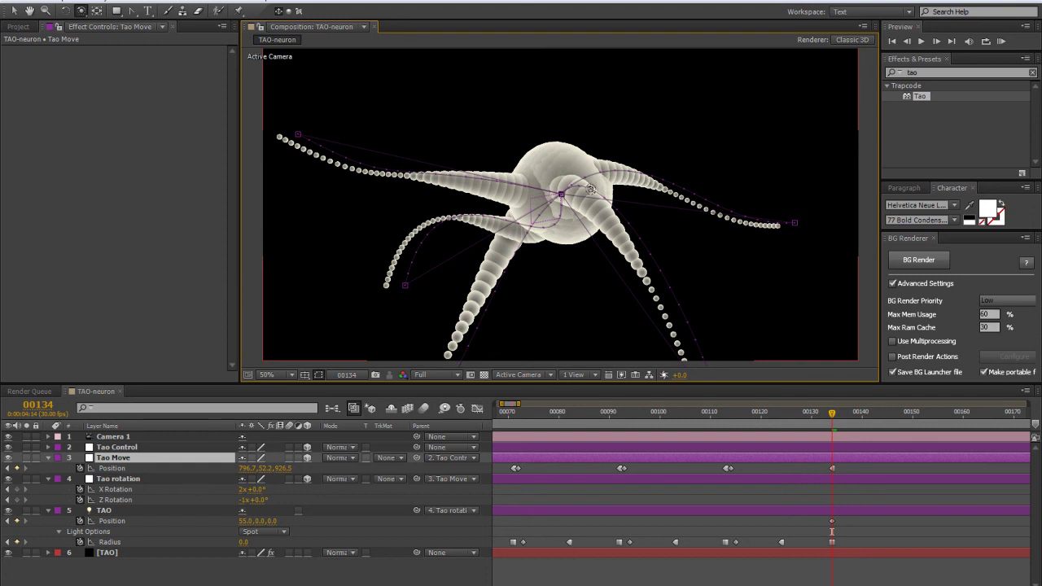
key(comma)
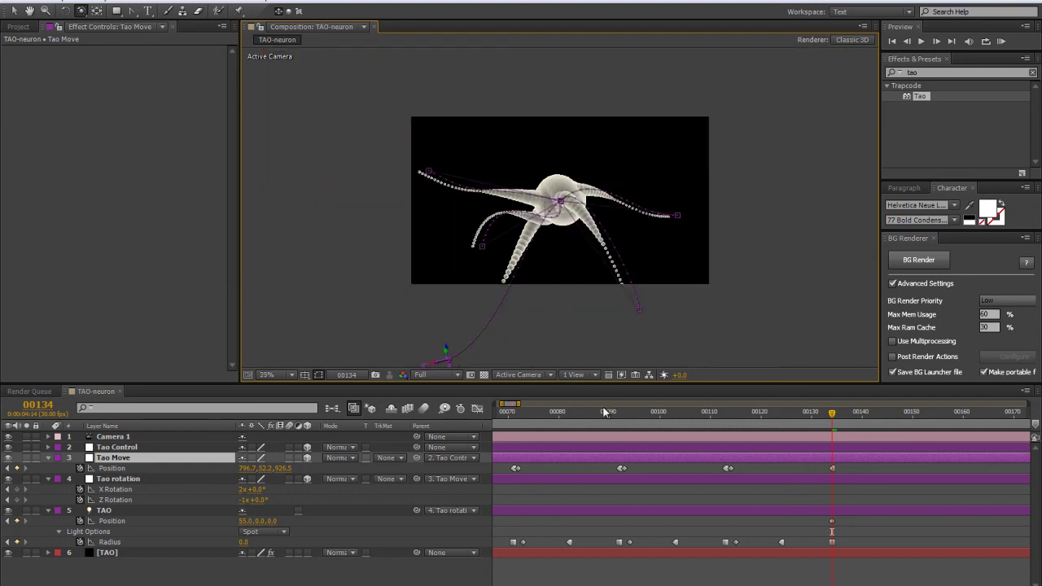
key(Home)
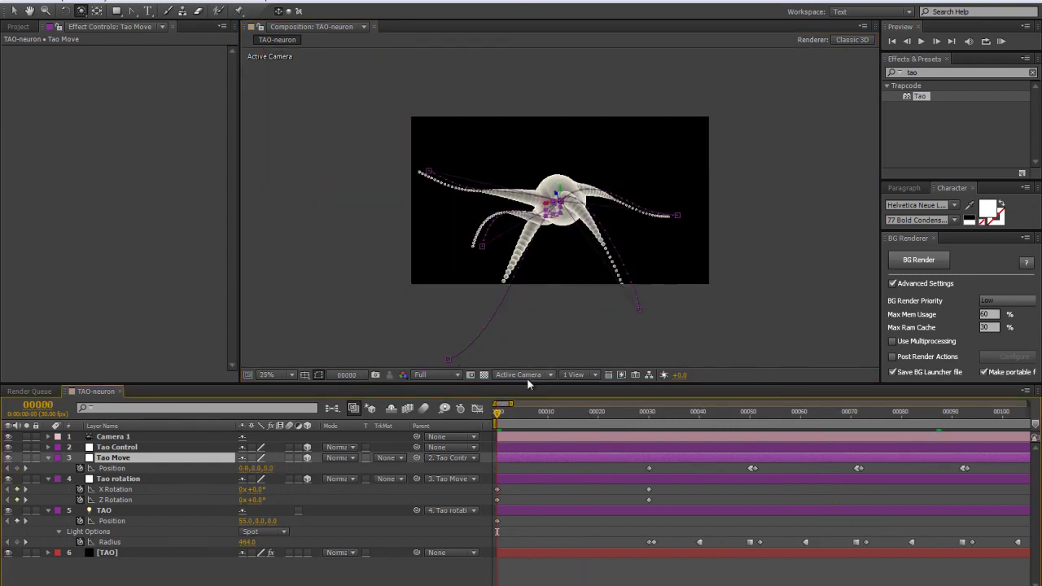
click(151, 427)
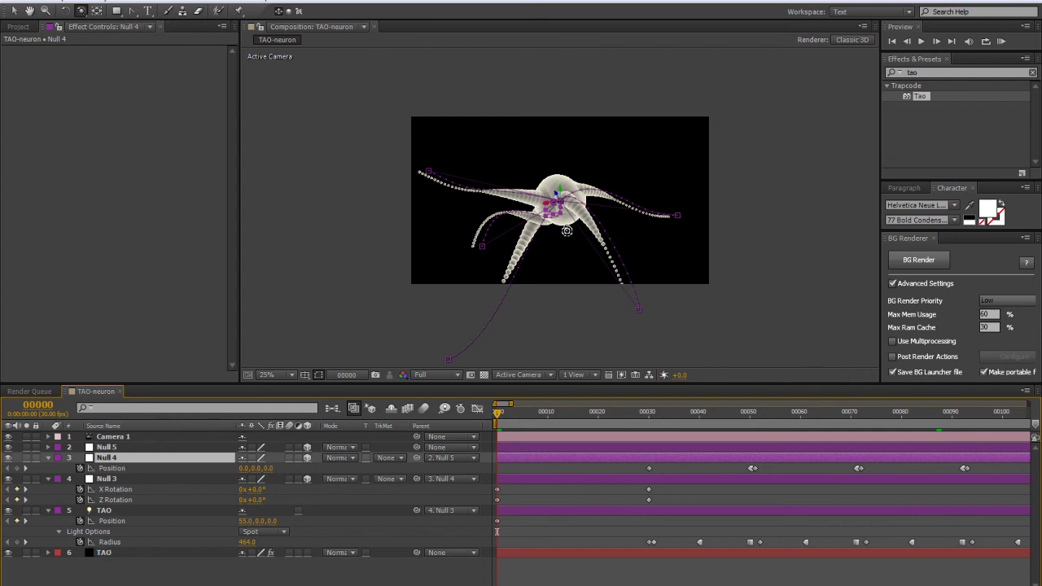
mouse_move(575, 193)
mouse_down()
mouse_move(598, 189)
mouse_move(566, 205)
mouse_up()
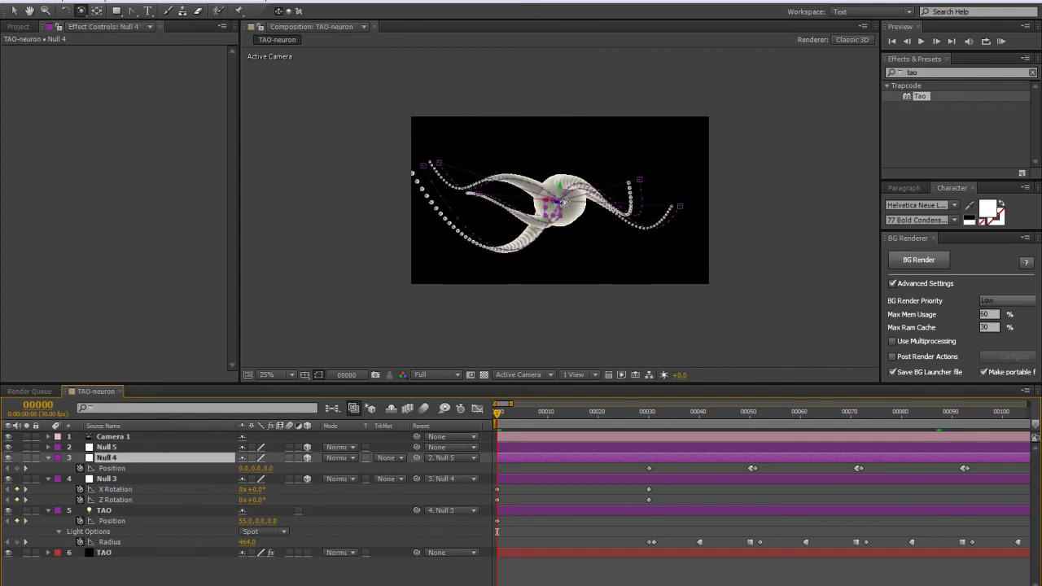
key(ctrl+shift+h)
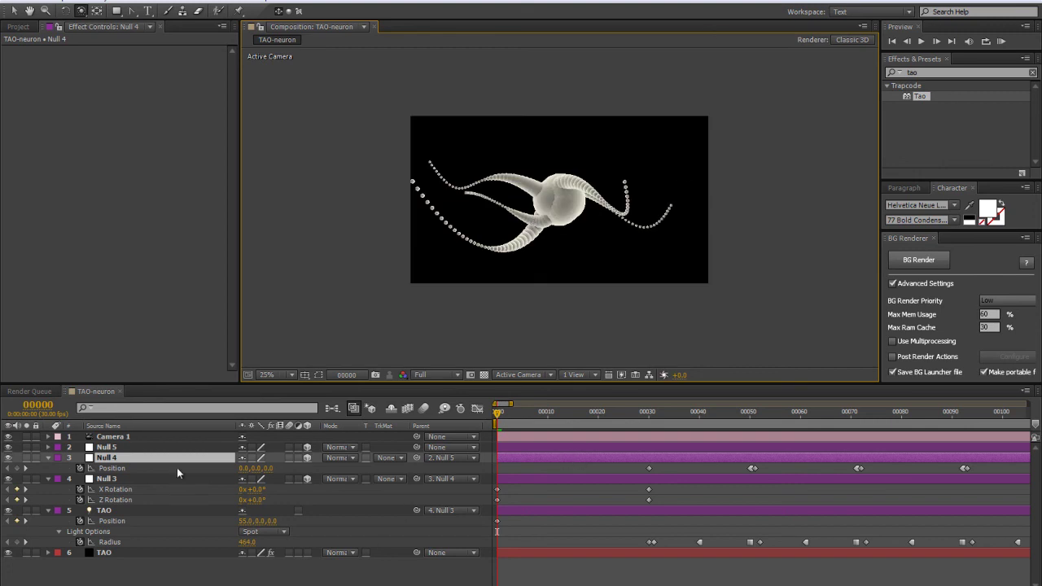
Change the TAO light's color to a light orange in its Light Options, and collapse the light's properties.
click(105, 510)
key(a)
key(a)
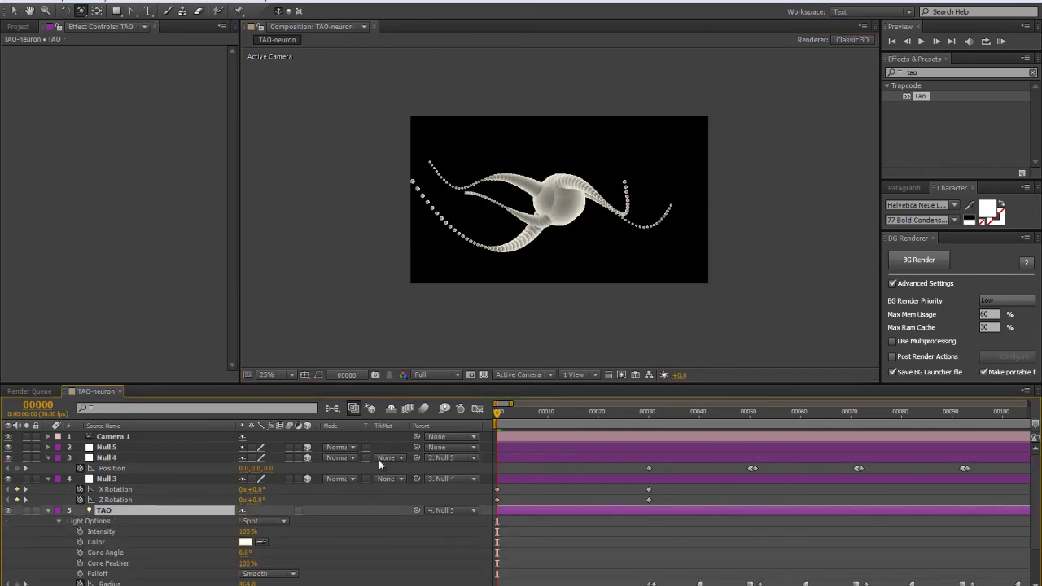
scroll(284, 523, down, 1)
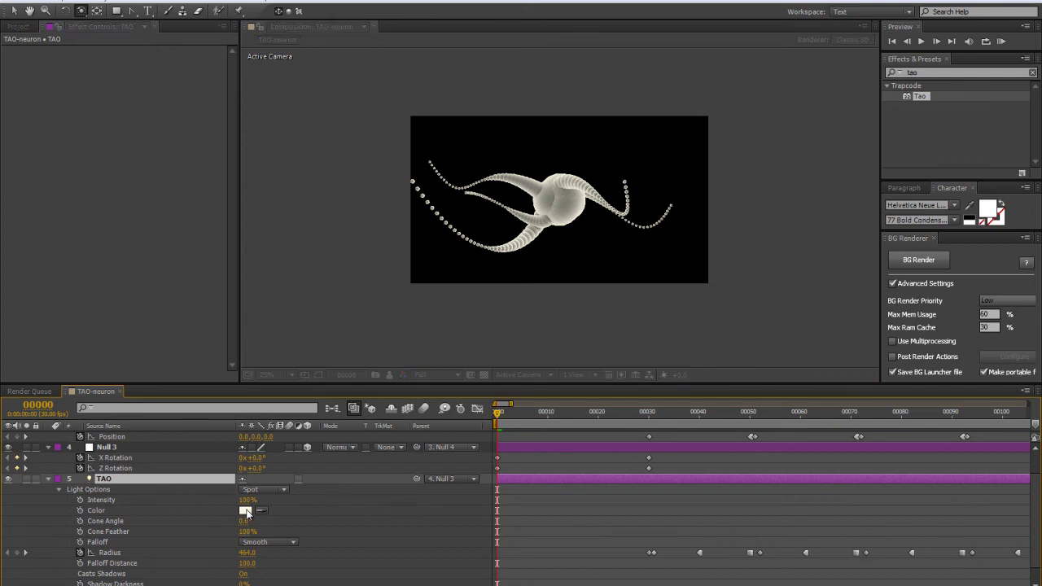
click(245, 510)
click(186, 145)
drag(99, 5, 109, 12)
click(303, 7)
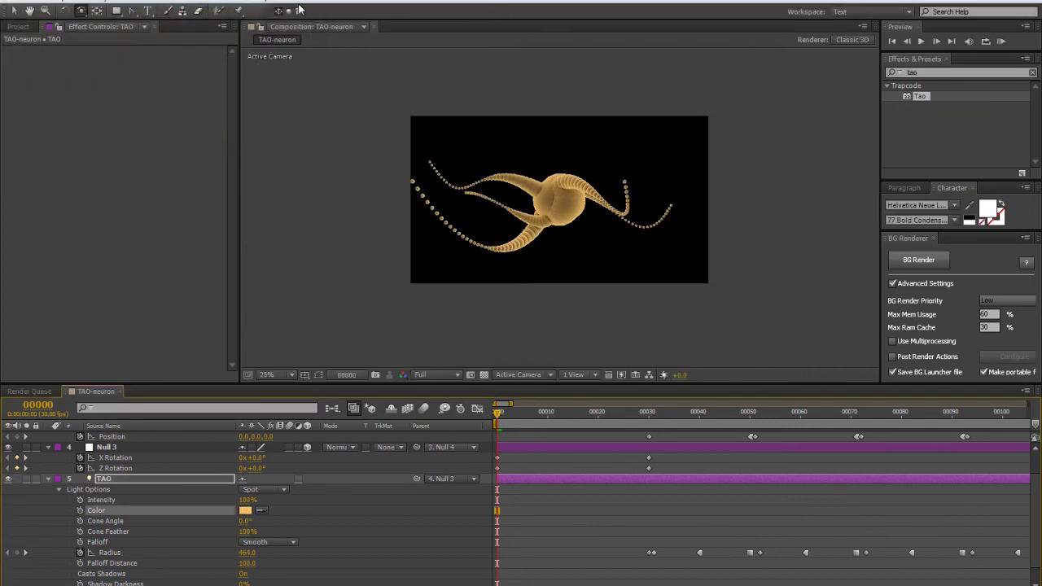
key(period)
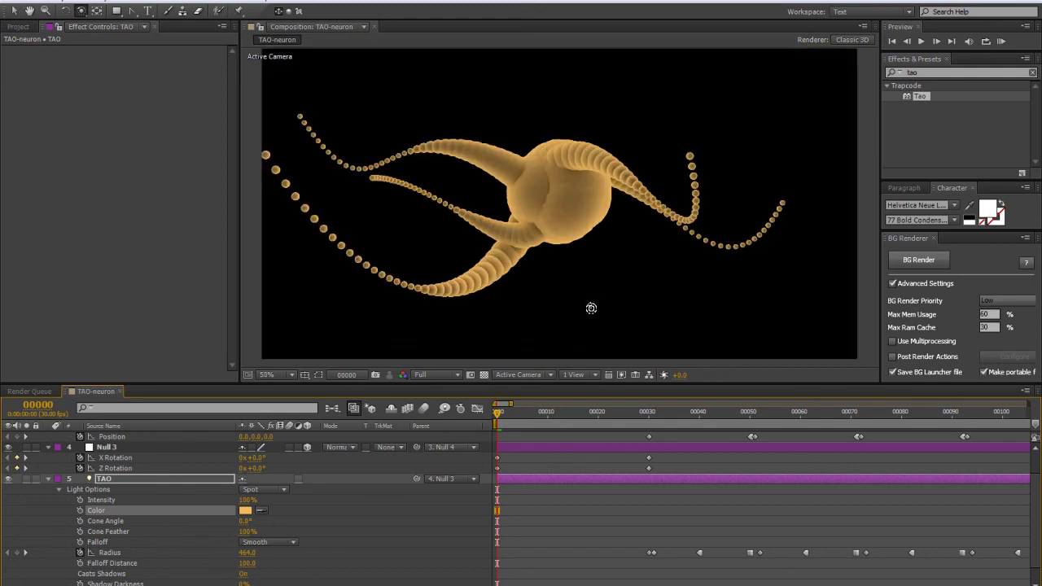
click(47, 480)
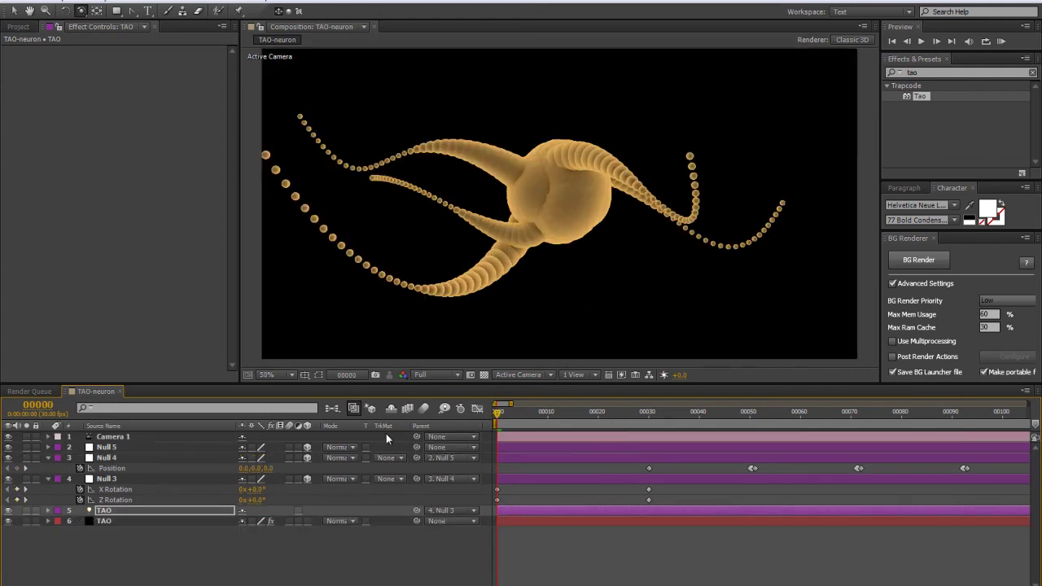
Set the Material & Lighting color of the Tao effect on the TAO solid to light grey D3D3D3.
click(129, 524)
scroll(172, 276, down, 6)
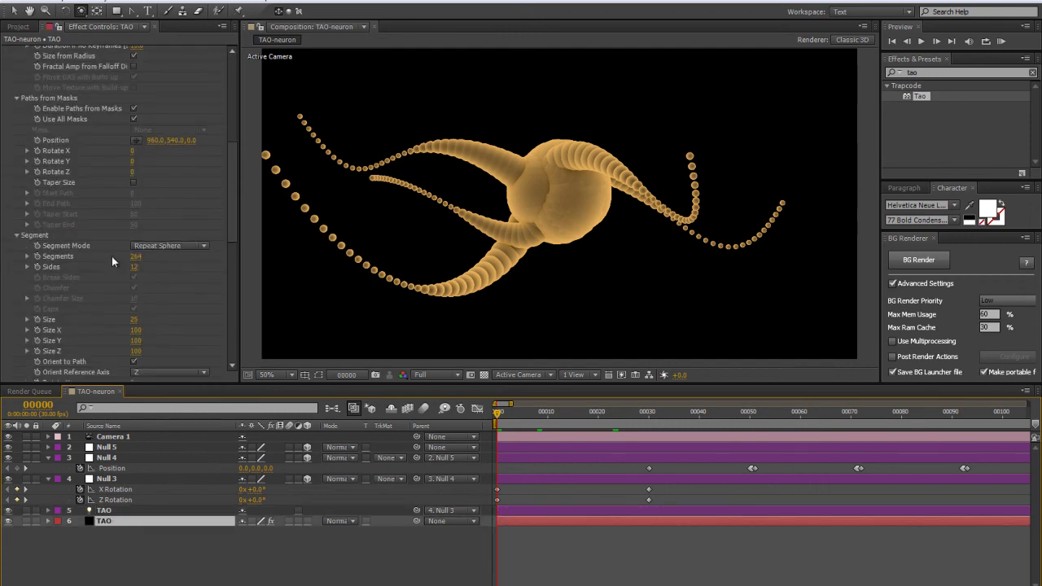
scroll(140, 194, down, 5)
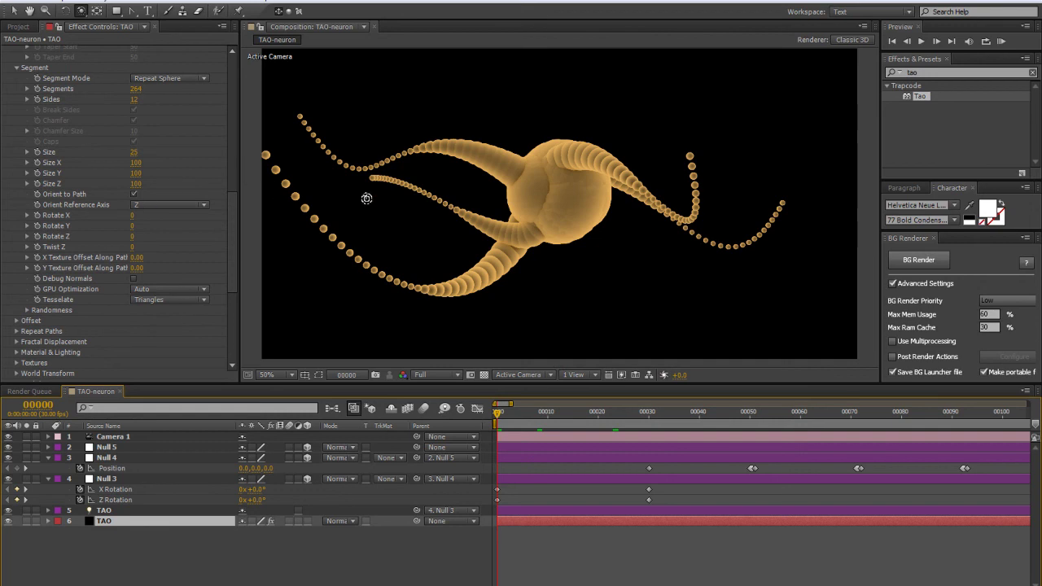
scroll(57, 308, down, 3)
click(48, 308)
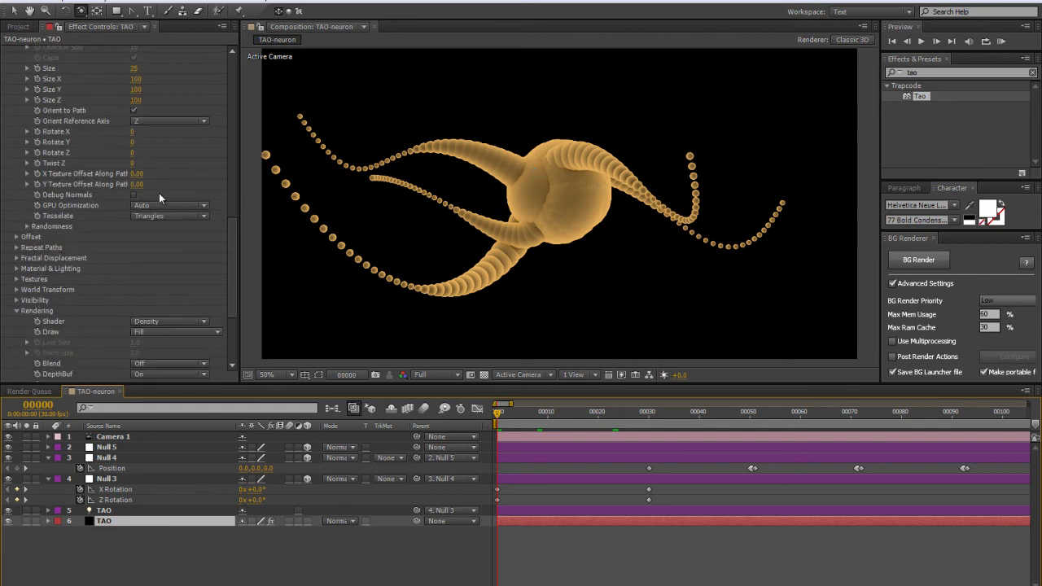
scroll(150, 236, down, 5)
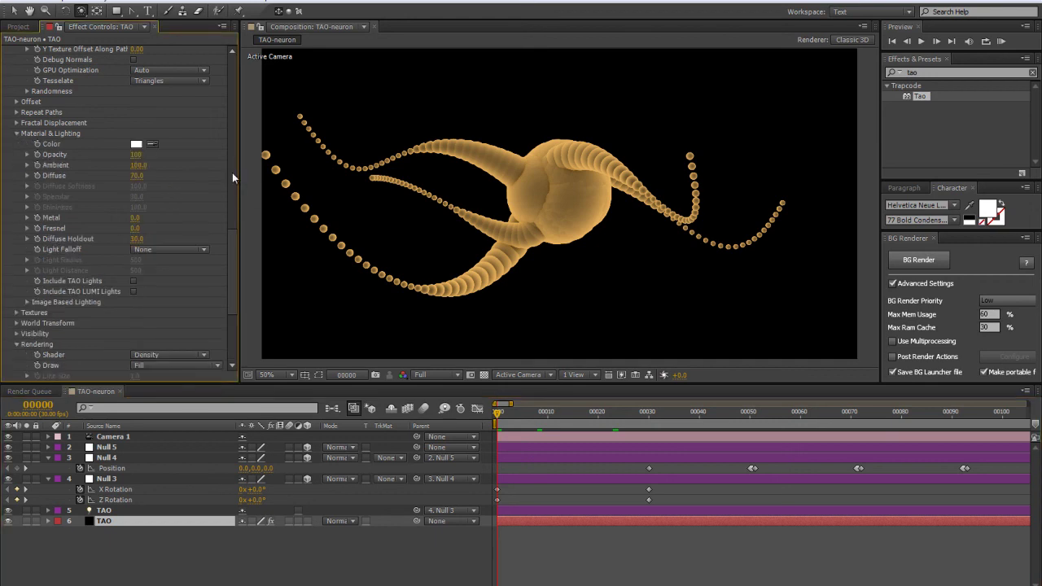
click(136, 145)
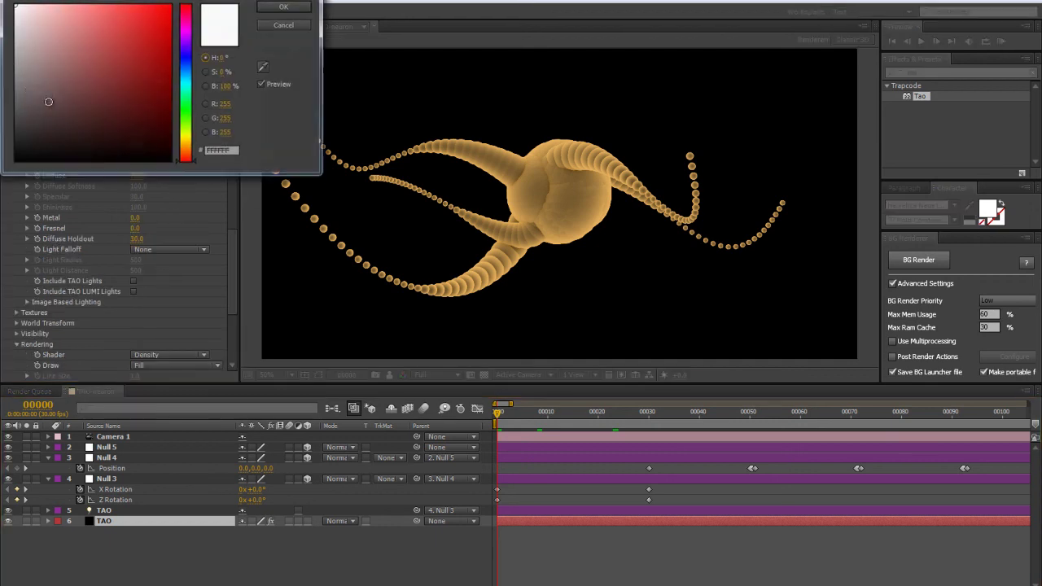
click(14, 31)
click(280, 6)
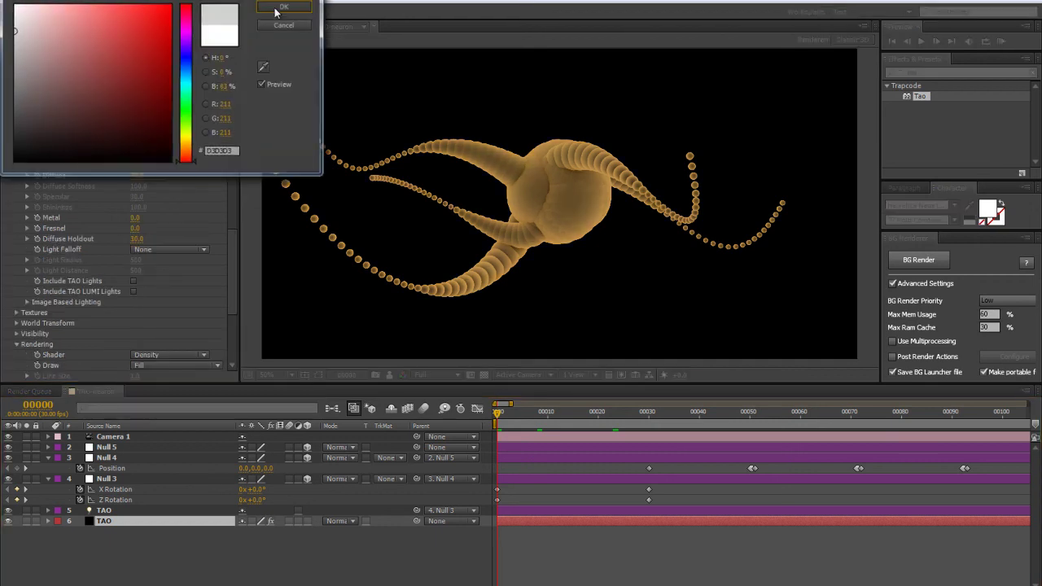
Set the Tao material's Ambient to 54 and Diffuse to 92.
drag(136, 166, 105, 166)
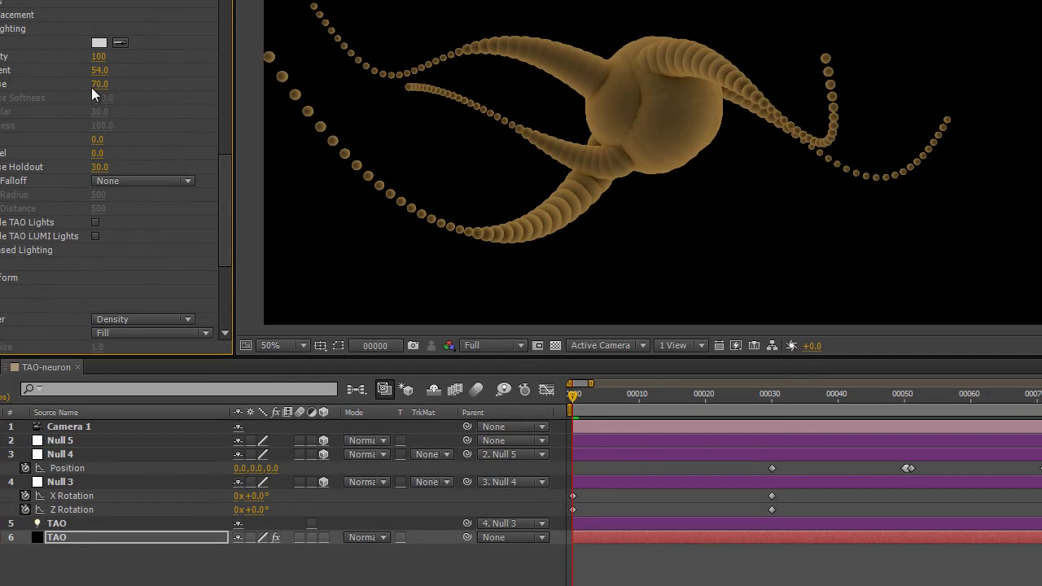
drag(96, 84, 118, 82)
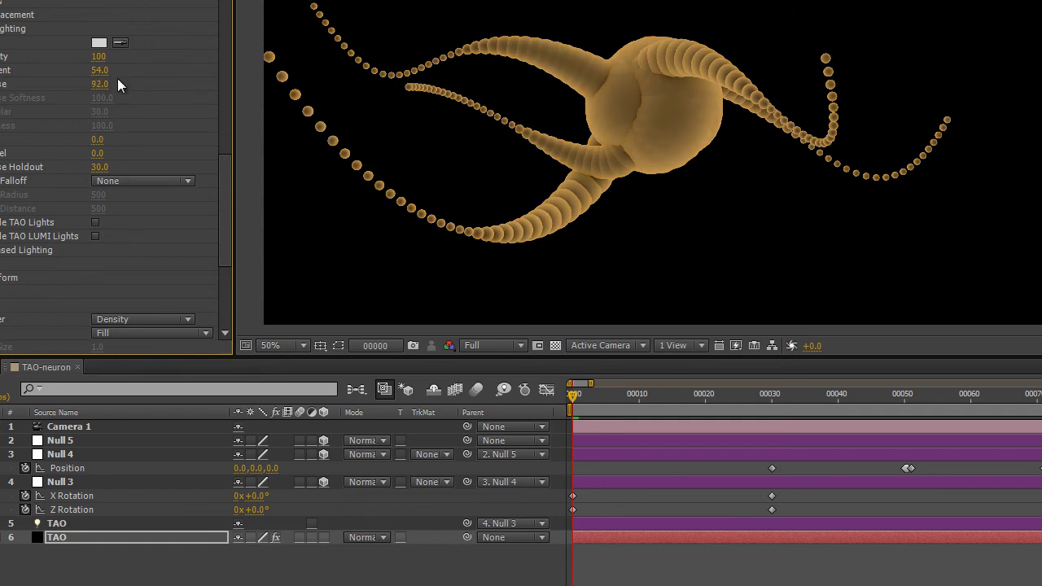
scroll(804, 252, down, 1)
scroll(804, 251, up, 1)
Show the modified properties of all layers and enlarge the timeline area to fit them.
key(minus)
key(minus)
key(minus)
click(385, 584)
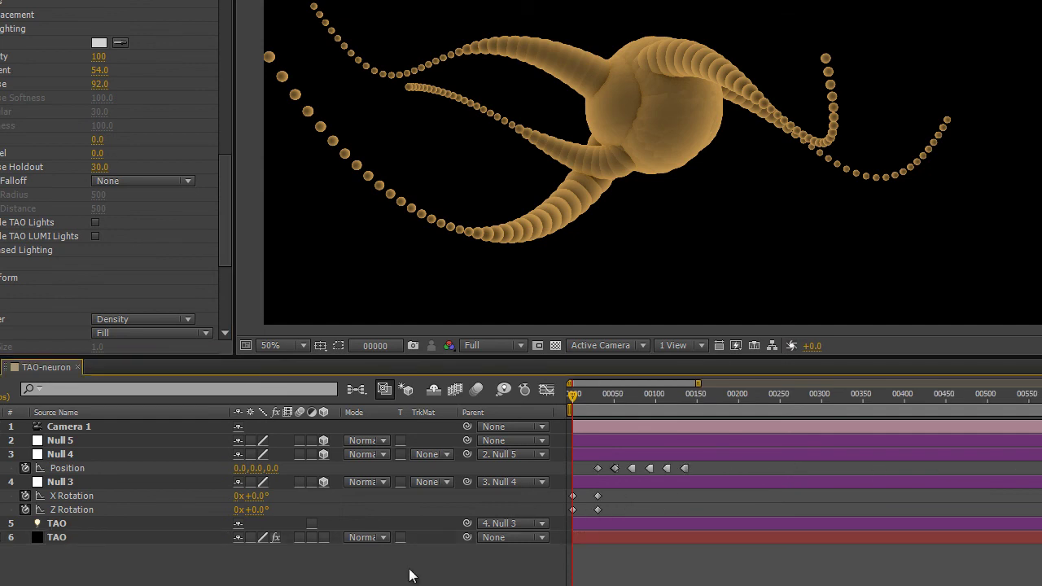
key(u)
key(u)
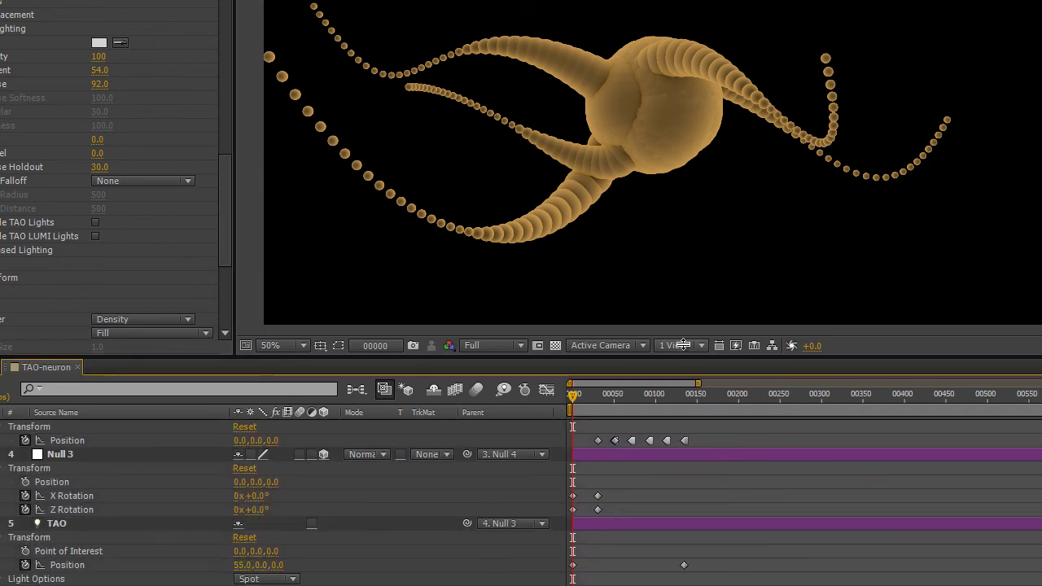
drag(689, 355, 661, 184)
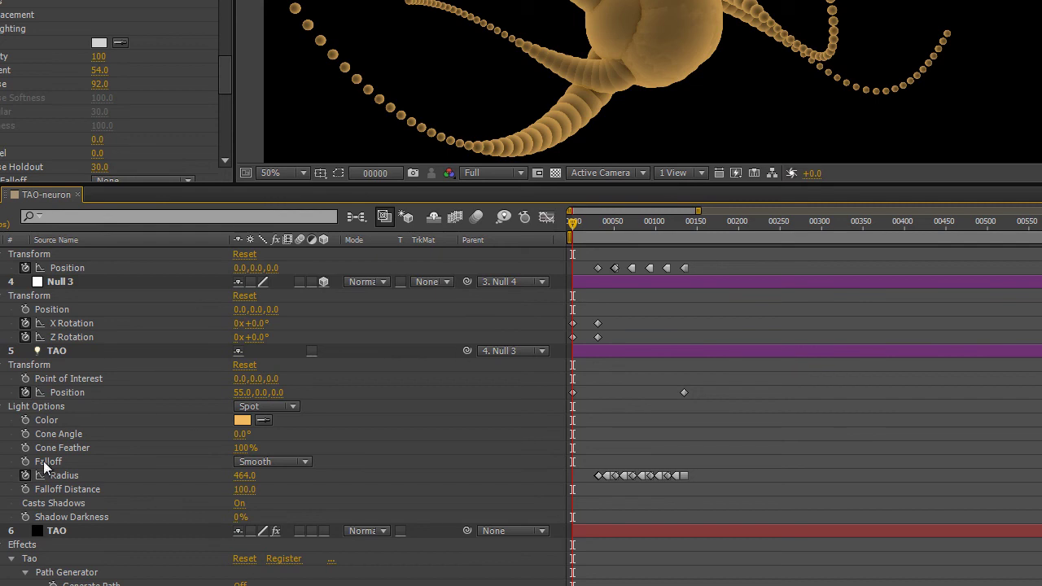
scroll(252, 484, up, 3)
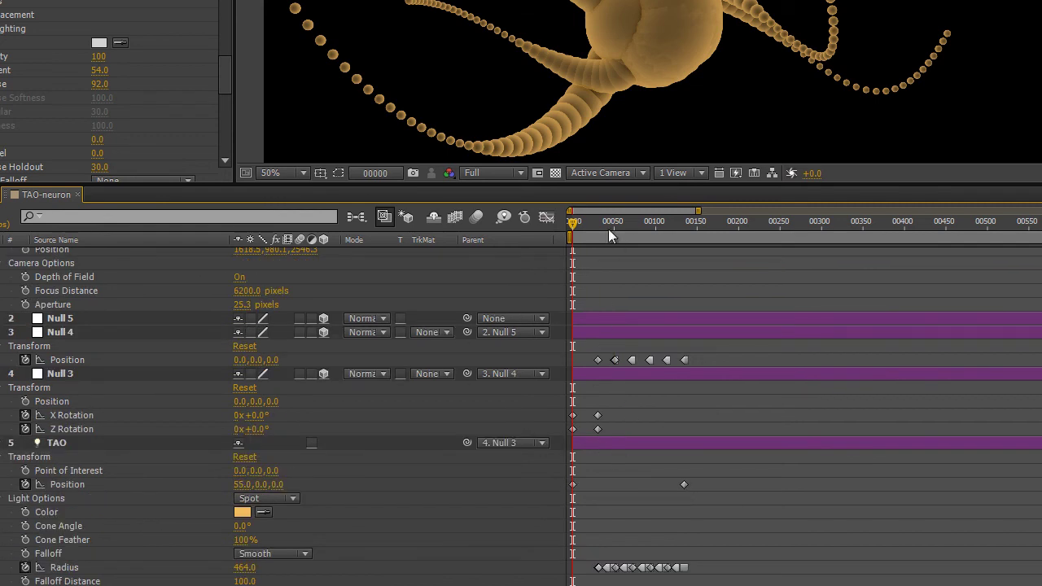
Add the expression wiggle(1,20) to the TAO light's Position.
key(equal)
key(equal)
key(equal)
mouse_move(574, 222)
mouse_down()
mouse_move(705, 226)
mouse_move(768, 215)
mouse_move(566, 238)
mouse_up()
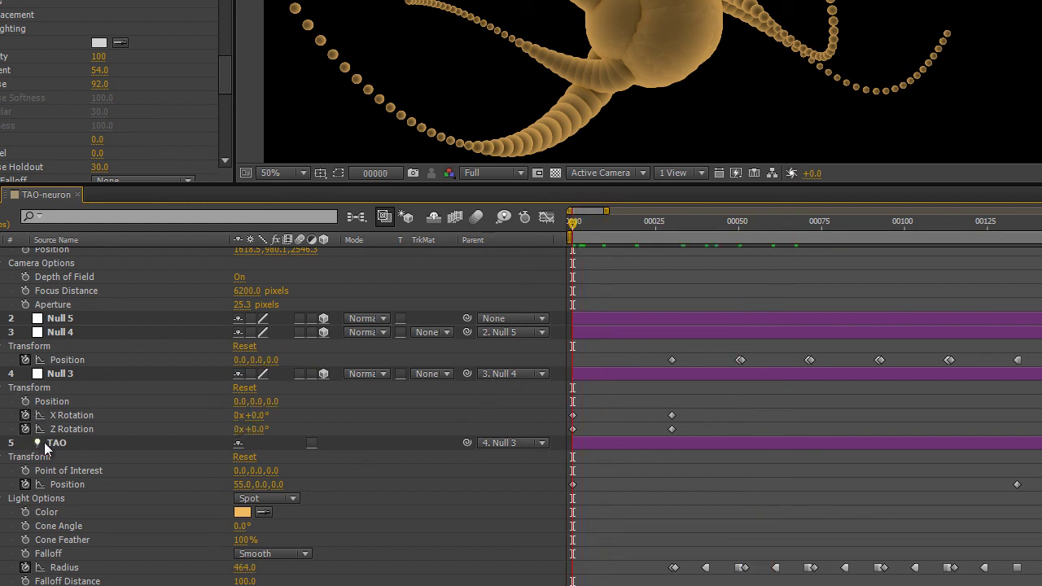
alt+click(26, 484)
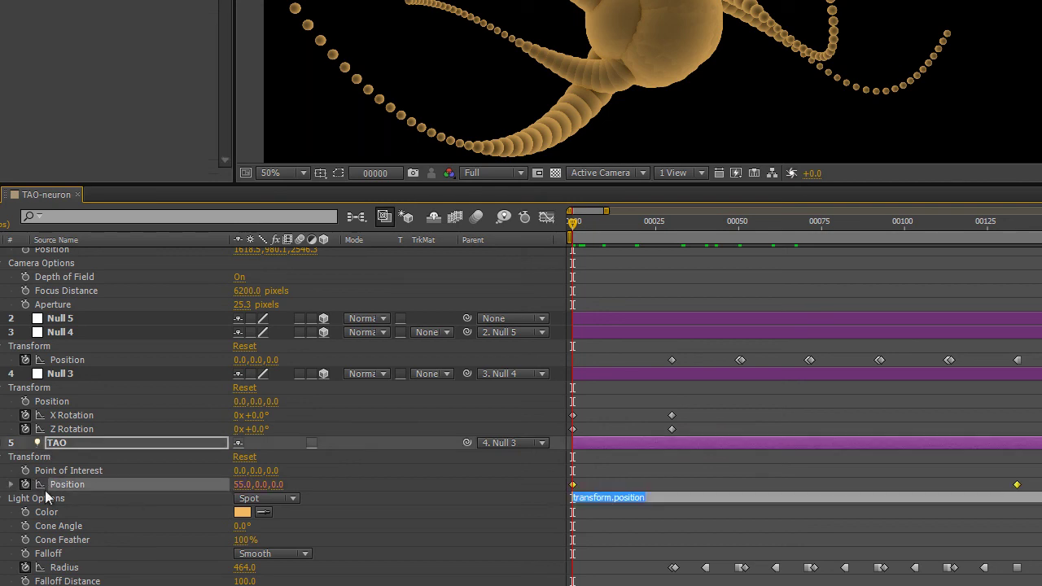
text(wiggle()
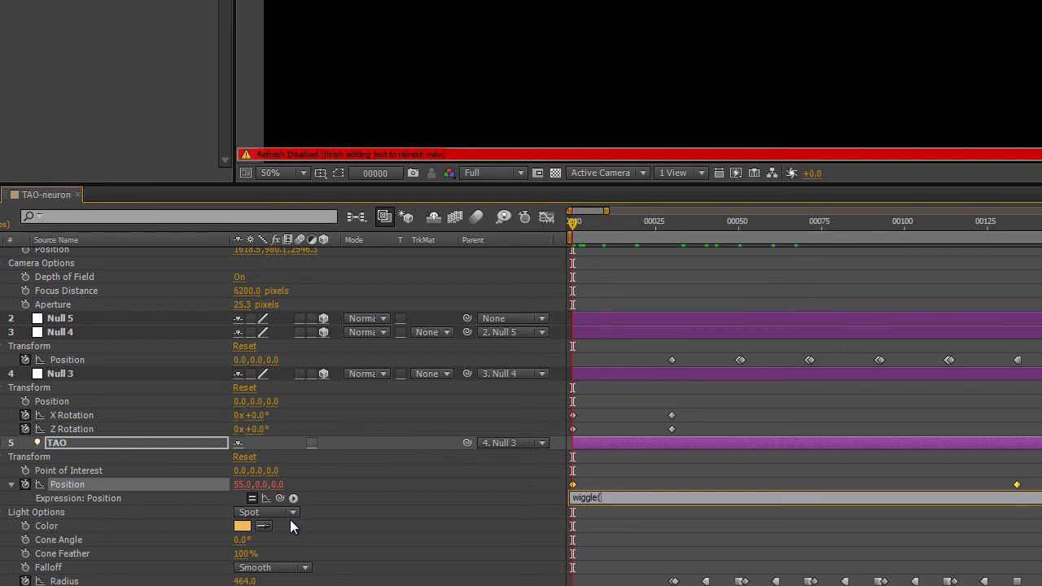
text(1,20))
click(340, 509)
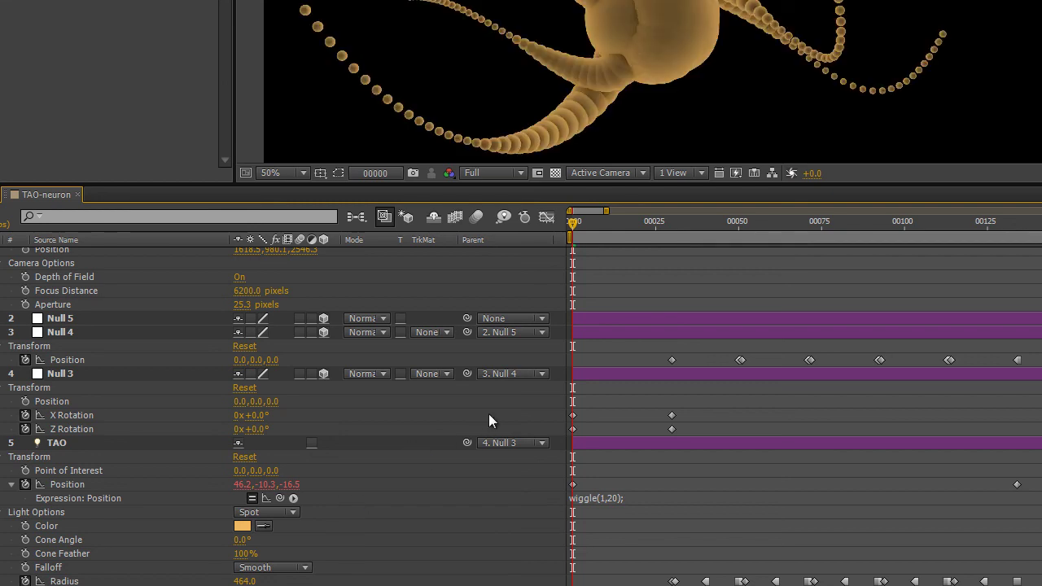
Set the frequency in the TAO light's Position wiggle expression to 20.
click(605, 498)
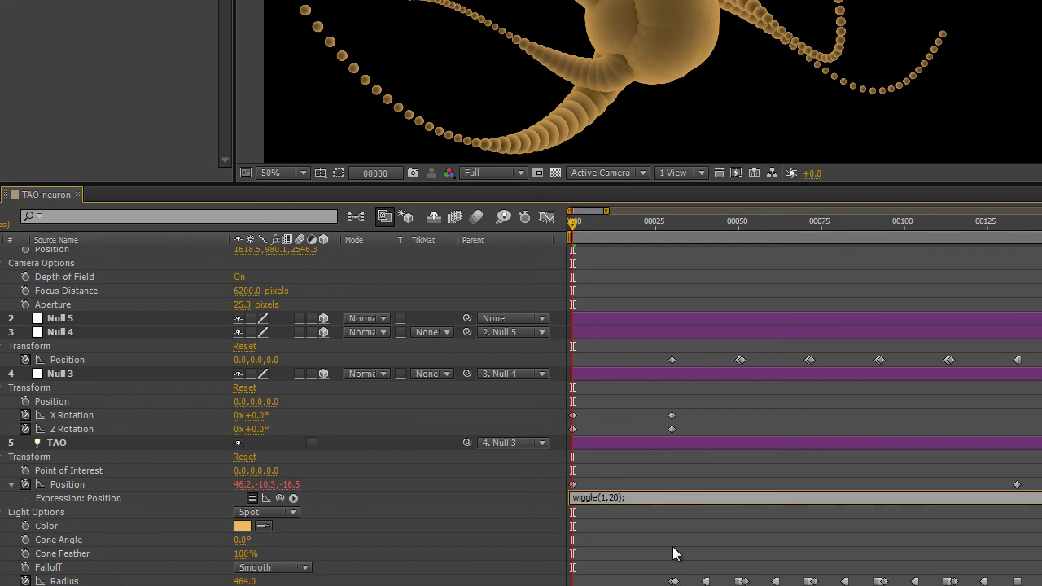
key(BackSpace)
text(20)
click(400, 487)
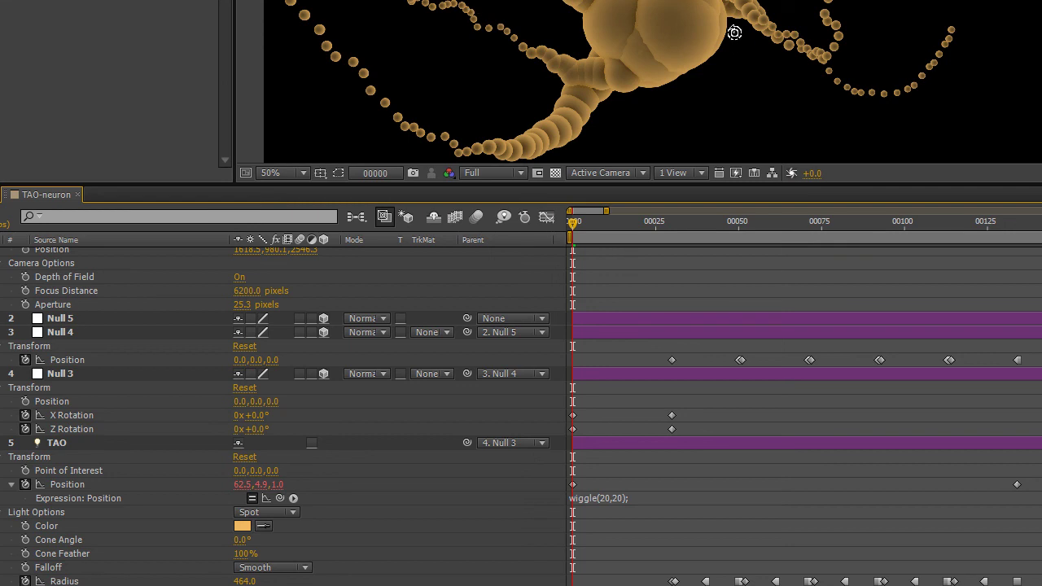
Set the amplitude in the TAO light's Position wiggle expression to 4.
click(606, 498)
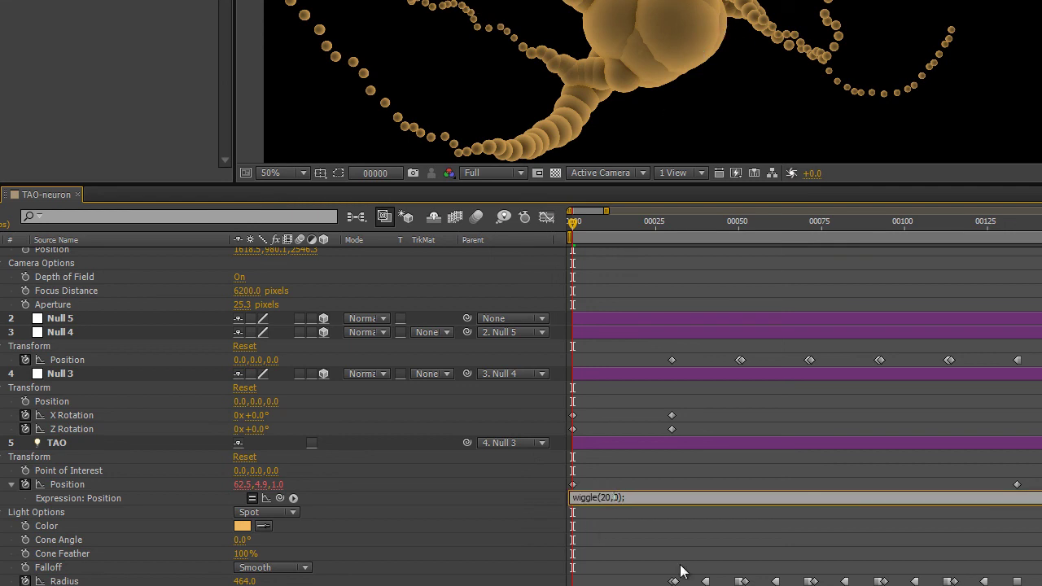
text(0)
key(BackSpace)
key(BackSpace)
click(417, 527)
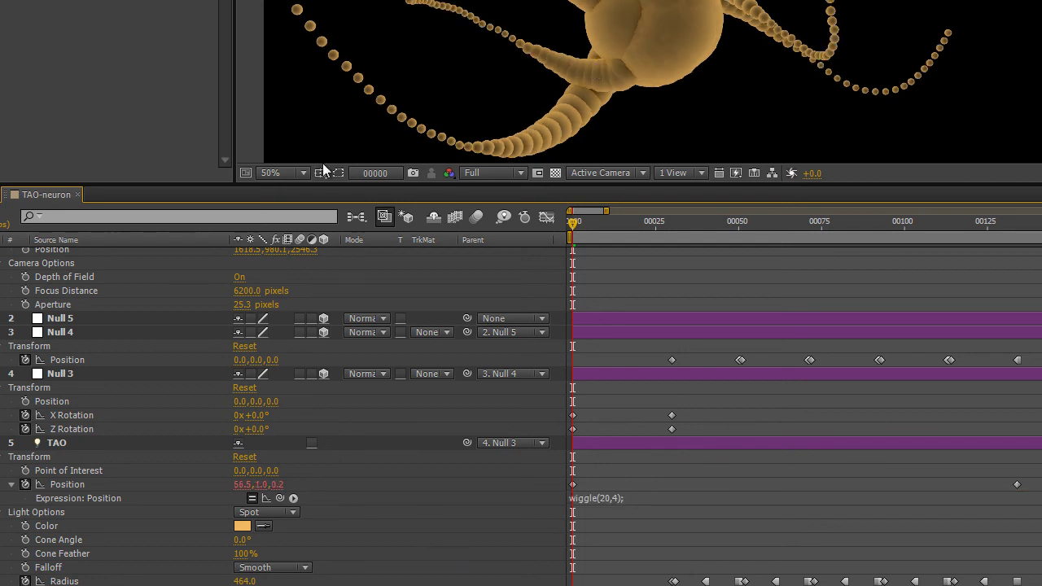
Set the amplitude in the TAO light's Position wiggle expression to 7.
click(615, 498)
click(616, 497)
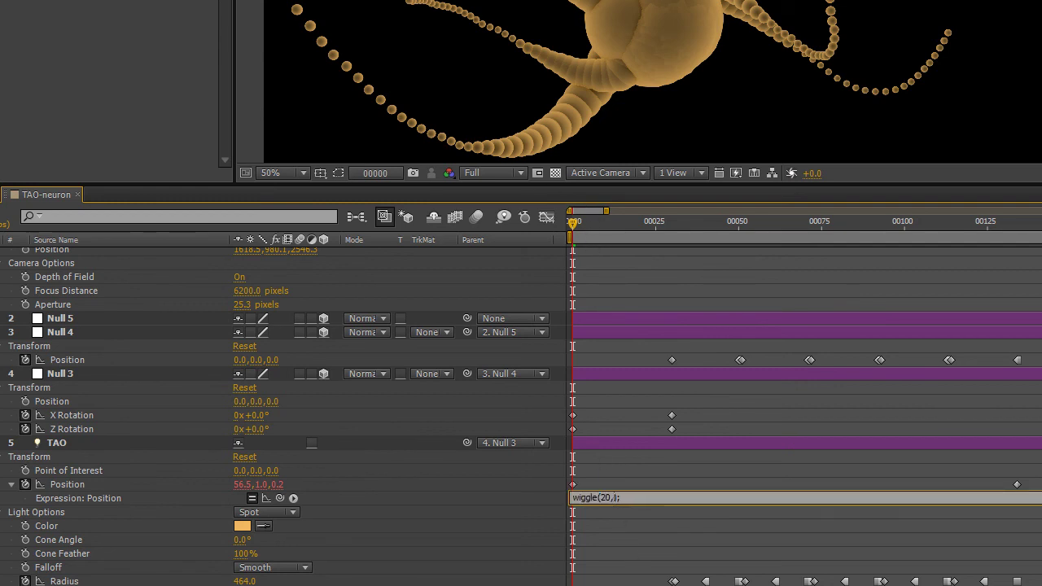
click(467, 488)
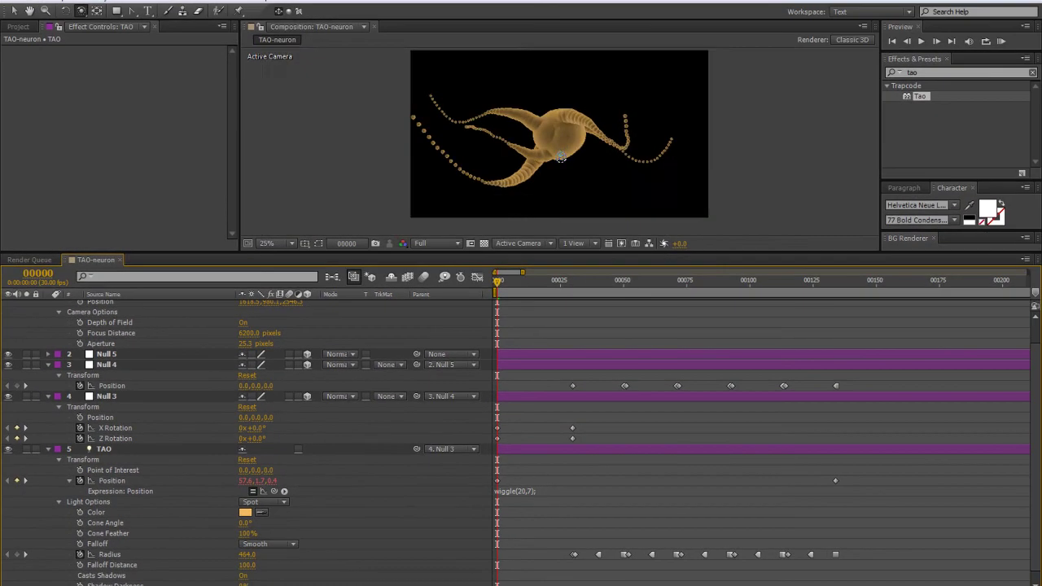
Set the Tao effect's segment count on the TAO solid to 537 to fill in the thin branch ends.
scroll(560, 157, up, 2)
scroll(191, 495, down, 1)
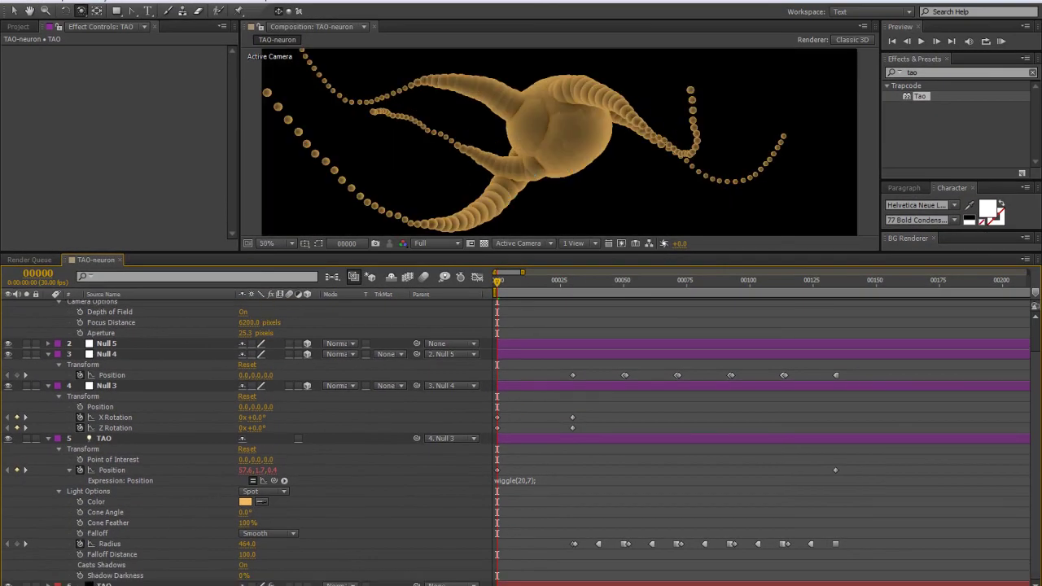
scroll(163, 147, down, 10)
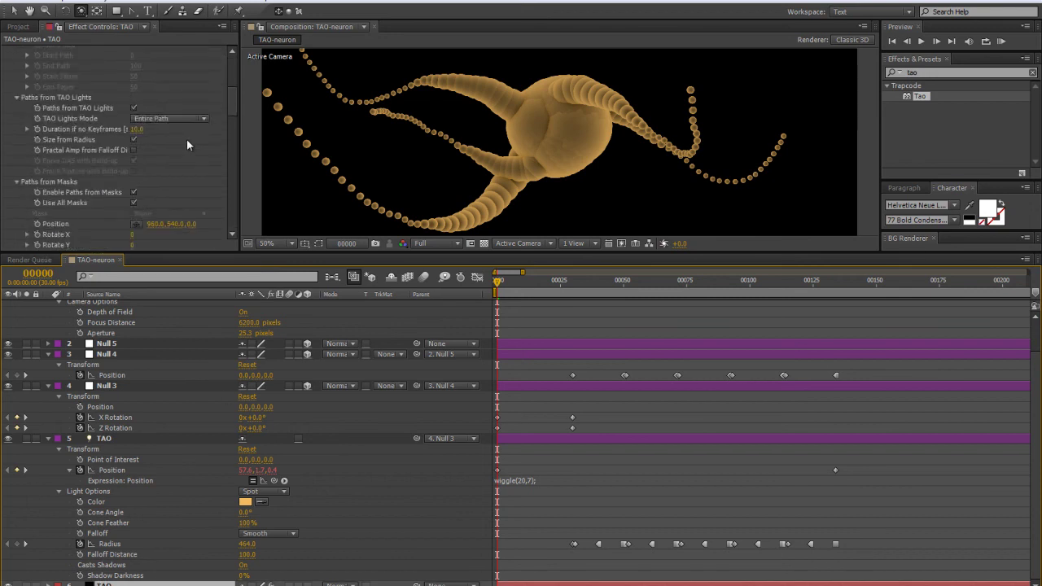
drag(133, 206, 282, 161)
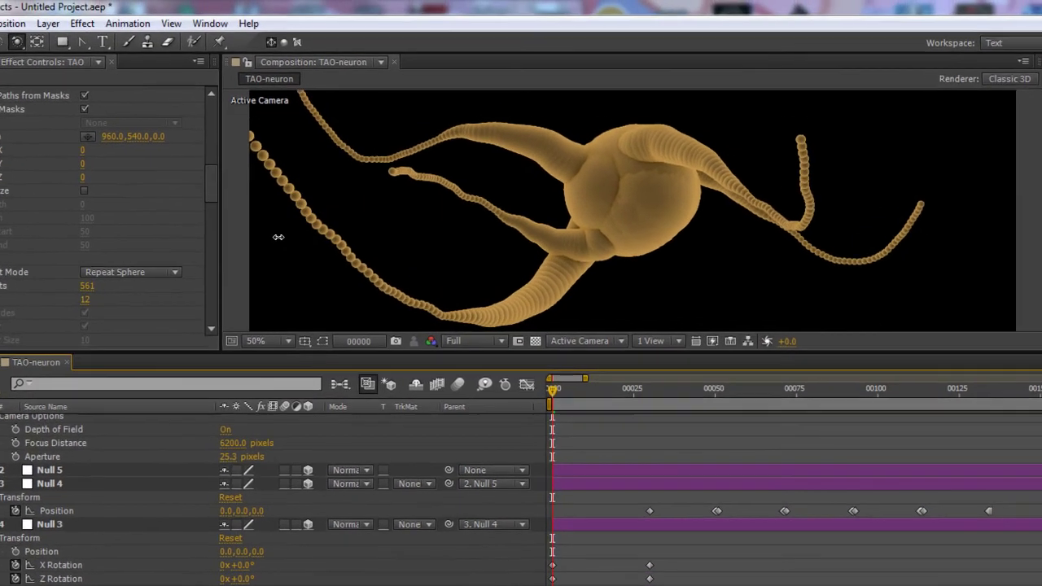
drag(279, 237, 258, 239)
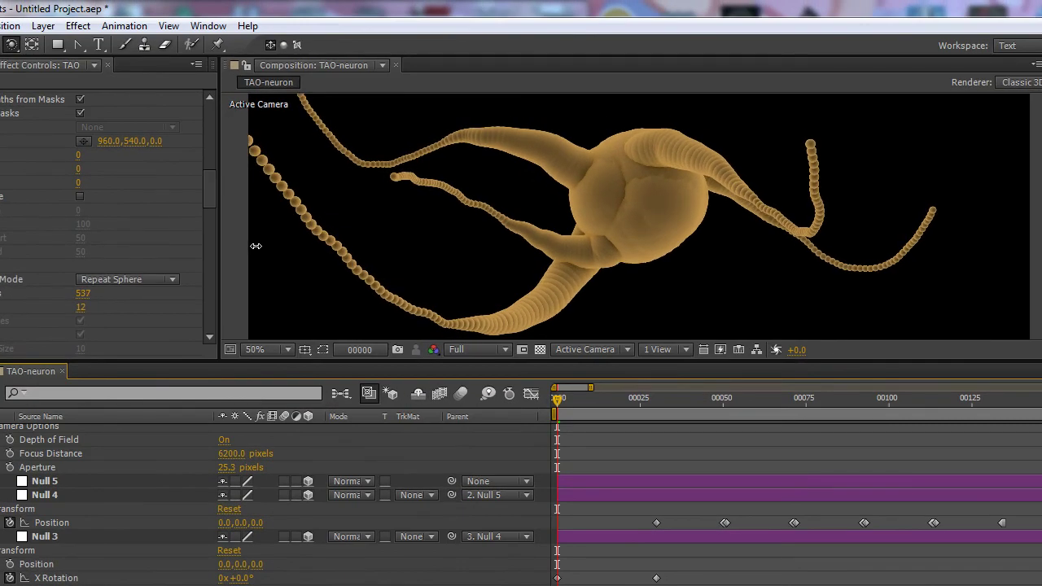
drag(513, 199, 595, 214)
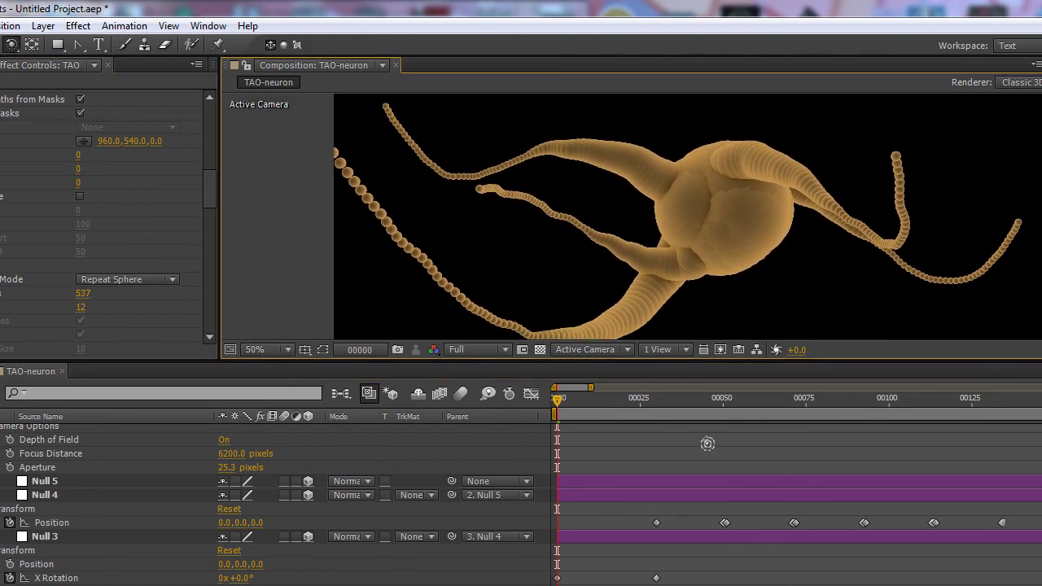
Try a Random Pos X value of 9 in the Tao effect's Randomness settings and undo it.
scroll(213, 134, up, 5)
scroll(213, 203, down, 14)
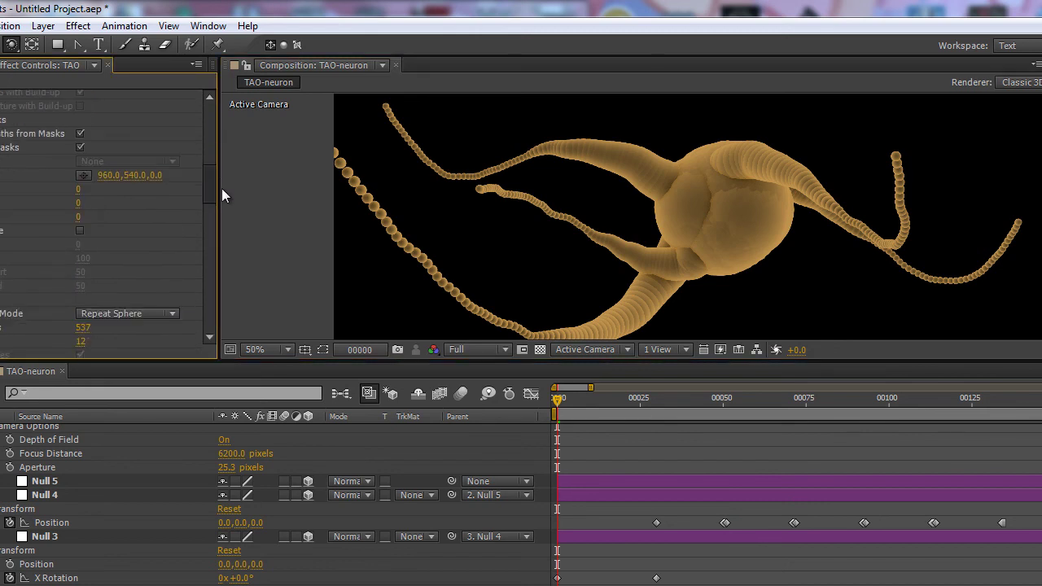
drag(202, 214, 180, 240)
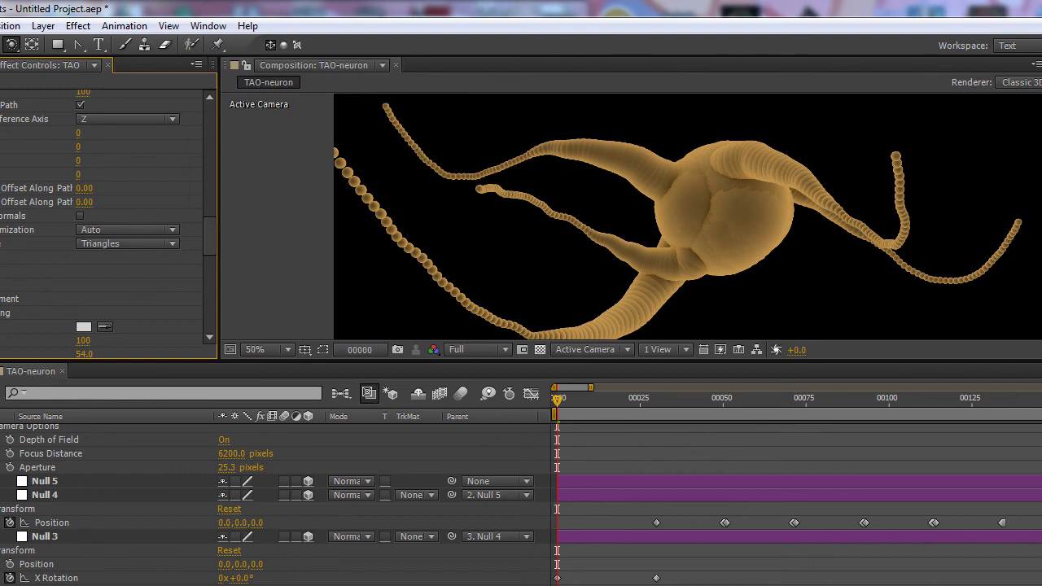
scroll(106, 219, down, 4)
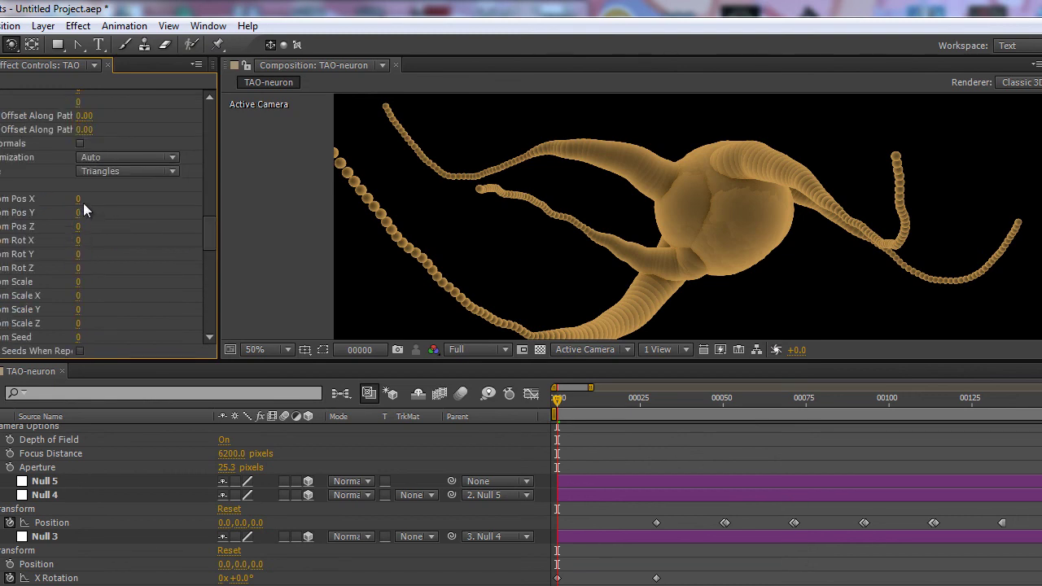
drag(79, 202, 82, 197)
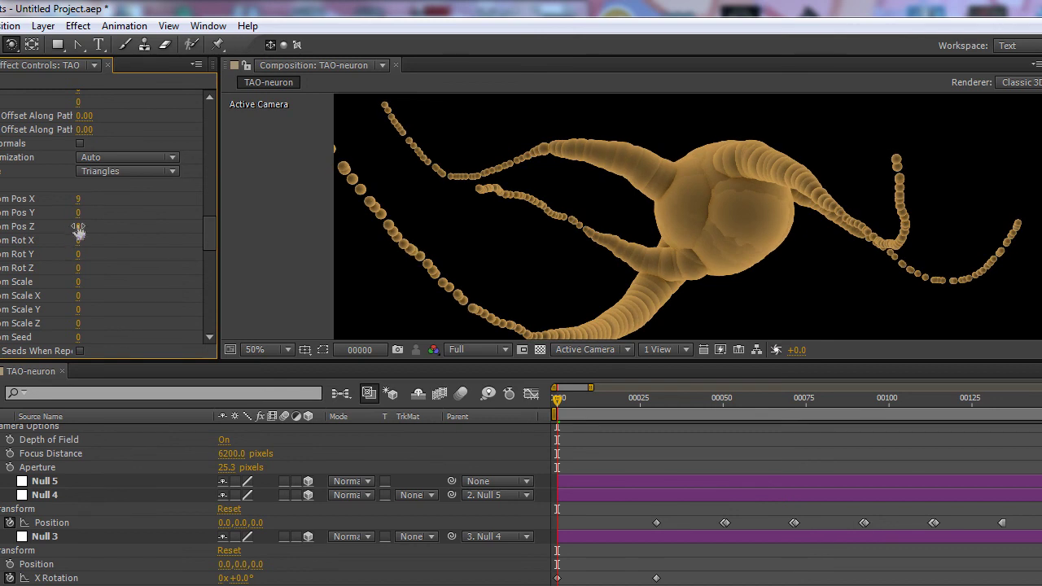
key(ctrl+z)
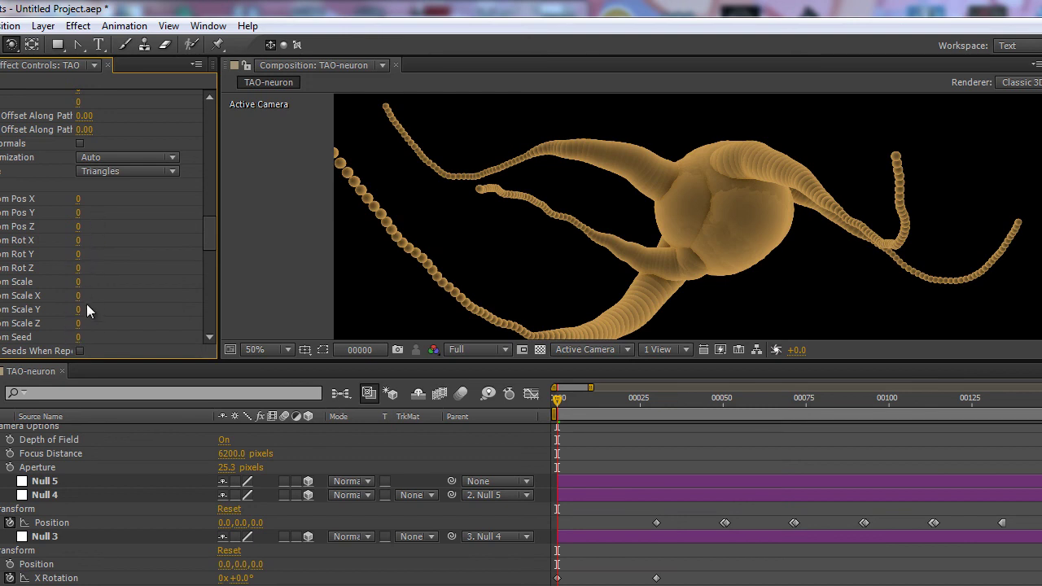
Set the Tao effect's Random Scale to 6 and track the camera so the whole neuron sits within the frame.
drag(79, 282, 81, 281)
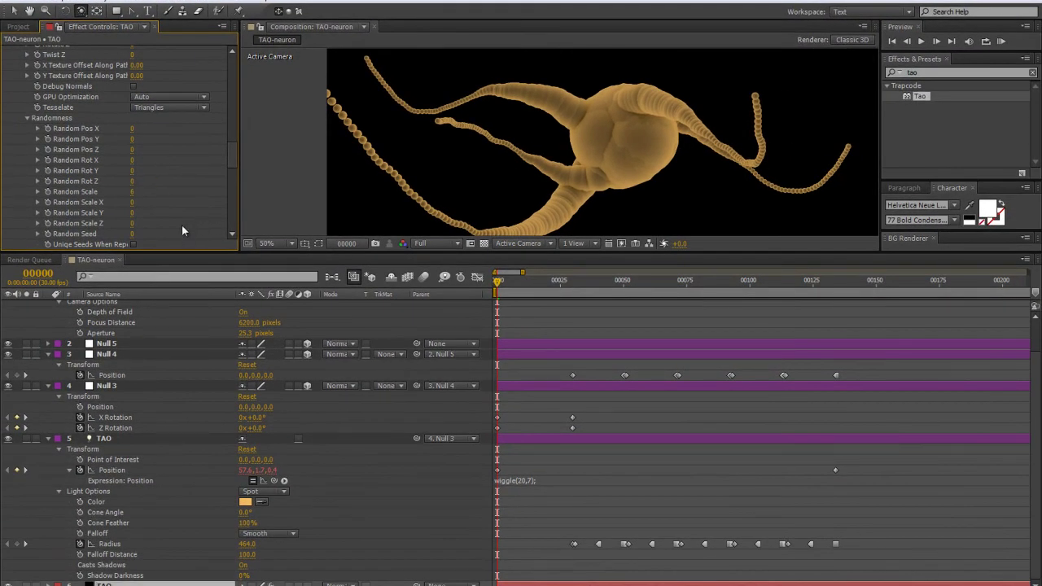
scroll(171, 222, down, 3)
key(comma)
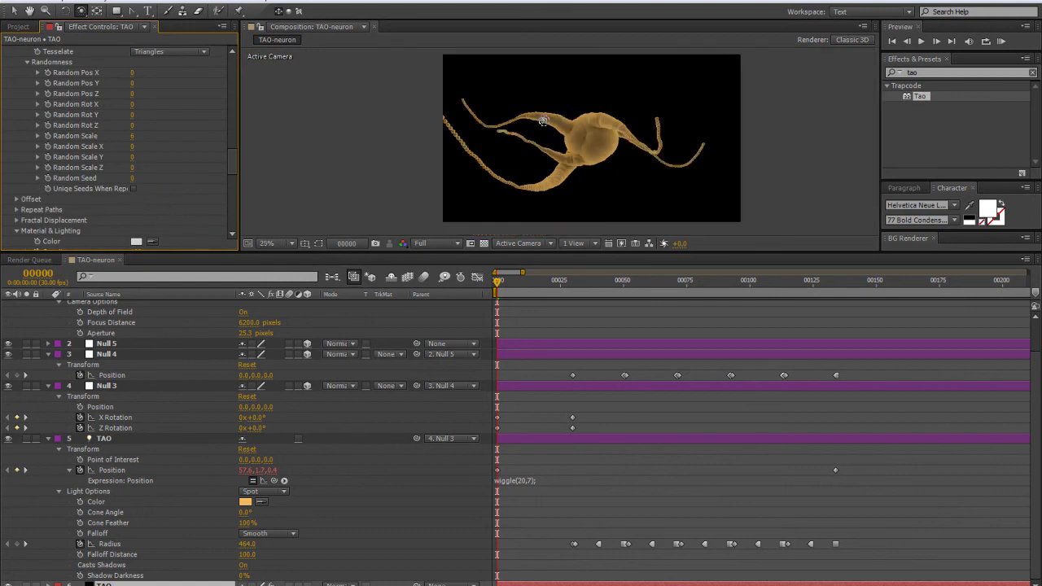
key(c)
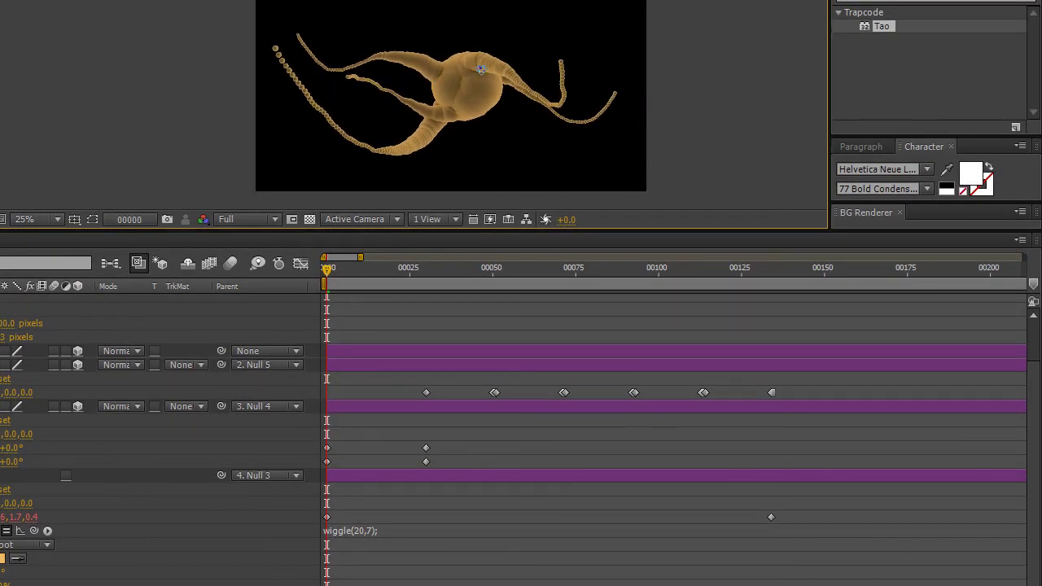
scroll(480, 70, up, 2)
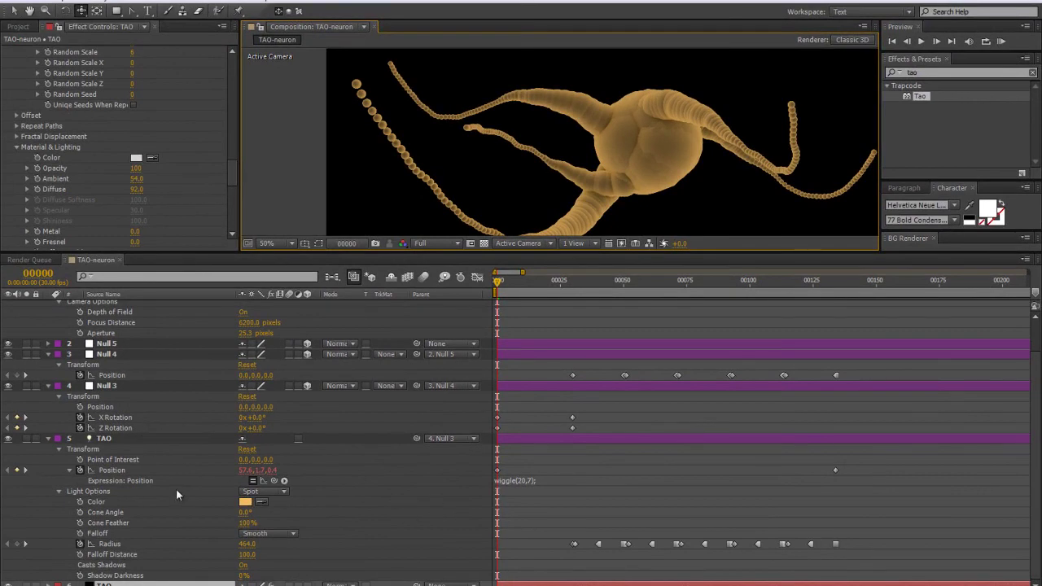
Try raising the TAO light's X position to 71.6 at the first keyframe only.
click(101, 439)
click(252, 480)
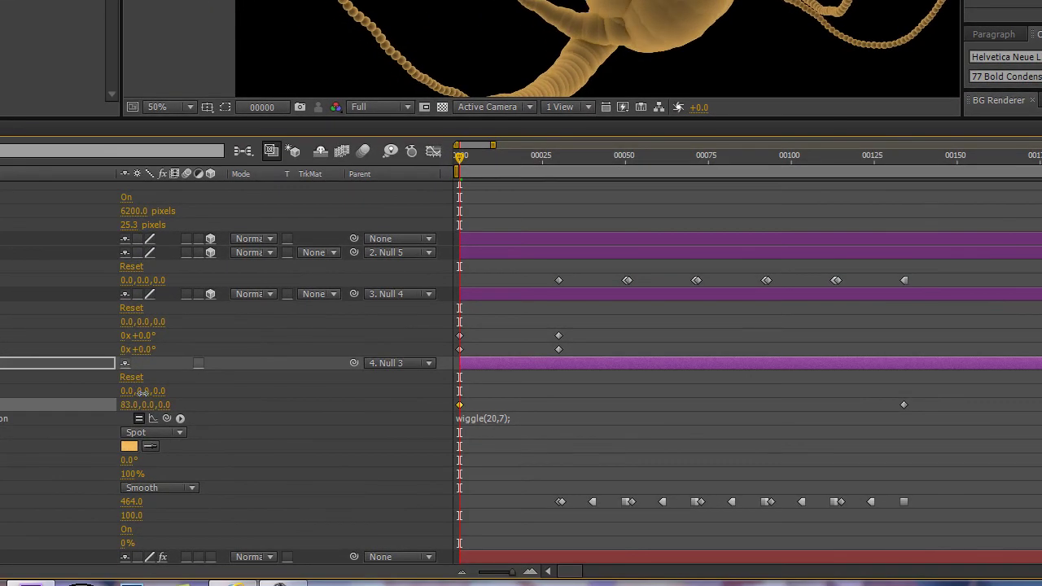
mouse_move(143, 393)
mouse_down()
mouse_move(161, 391)
mouse_move(49, 422)
mouse_move(137, 403)
mouse_up()
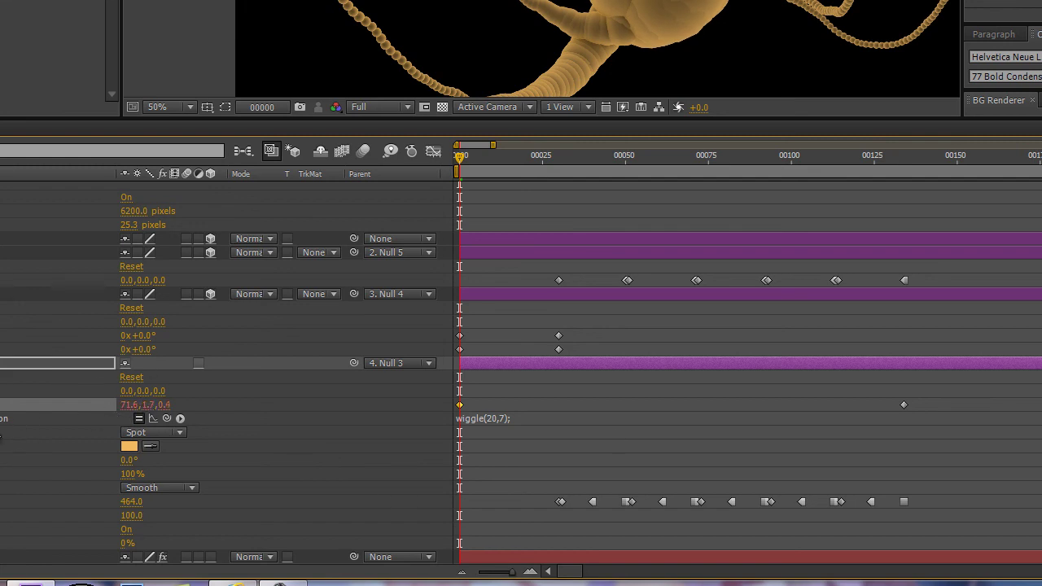
Select both Position keyframes of the TAO light and raise its X position to 68.6 to thicken the neuron's body.
click(301, 497)
drag(992, 398, 414, 412)
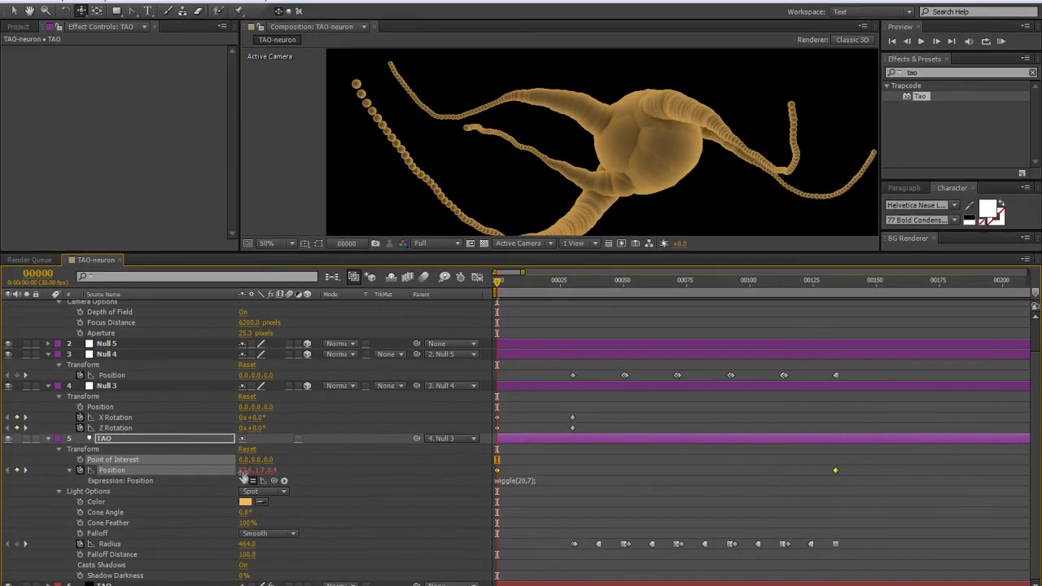
mouse_move(242, 477)
mouse_down()
mouse_move(278, 465)
mouse_move(185, 492)
mouse_move(259, 481)
mouse_up()
click(255, 481)
scroll(658, 150, down, 2)
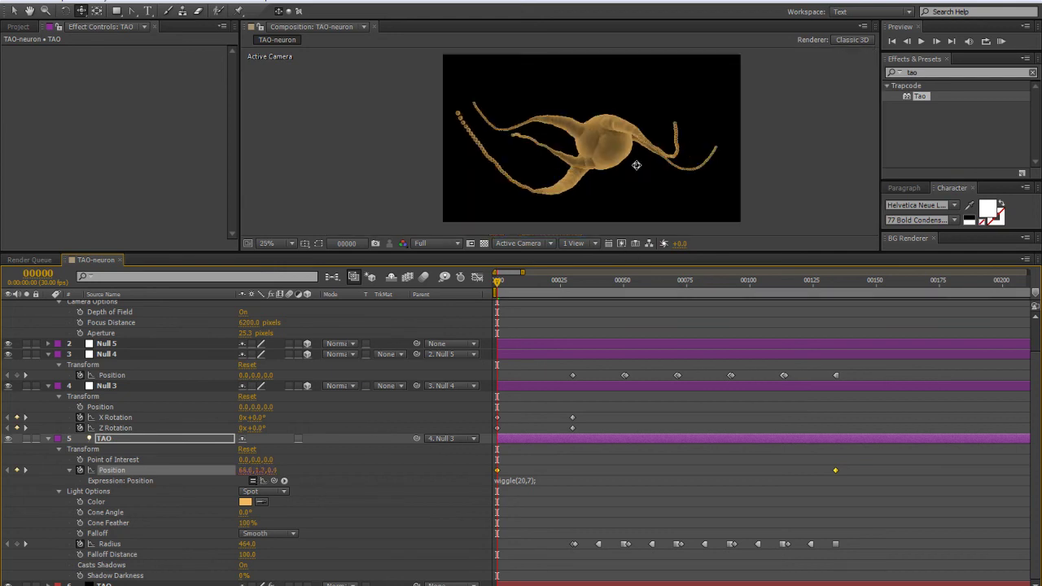
scroll(638, 144, up, 2)
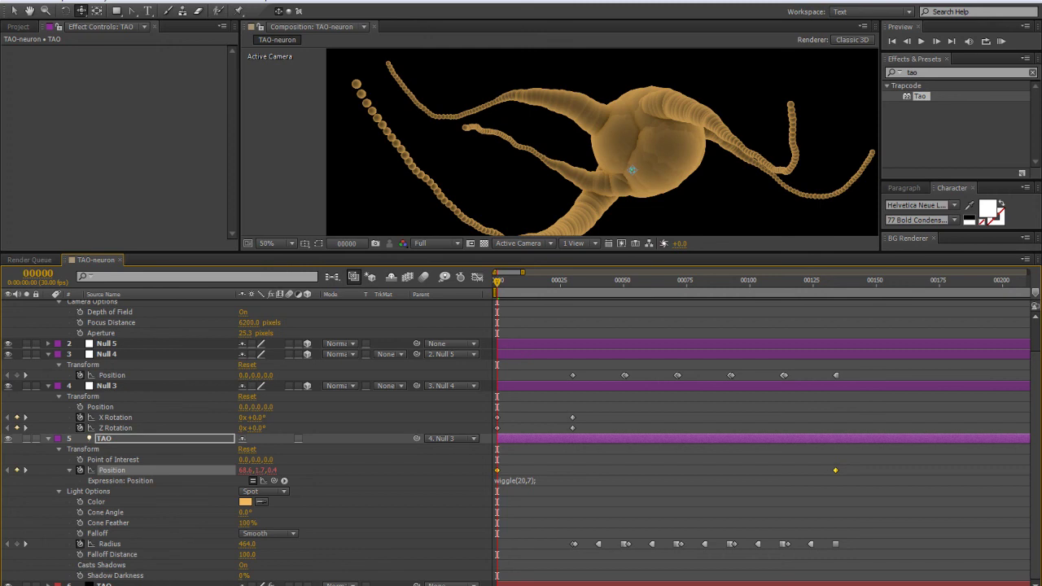
Select the TAO solid and view the whole neuron in the composition.
click(104, 583)
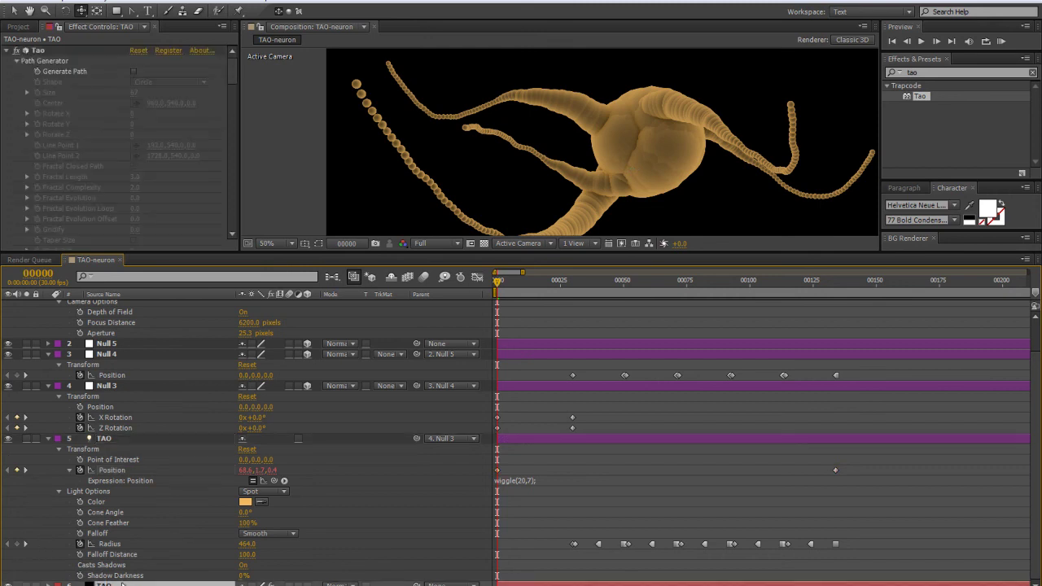
scroll(532, 232, down, 2)
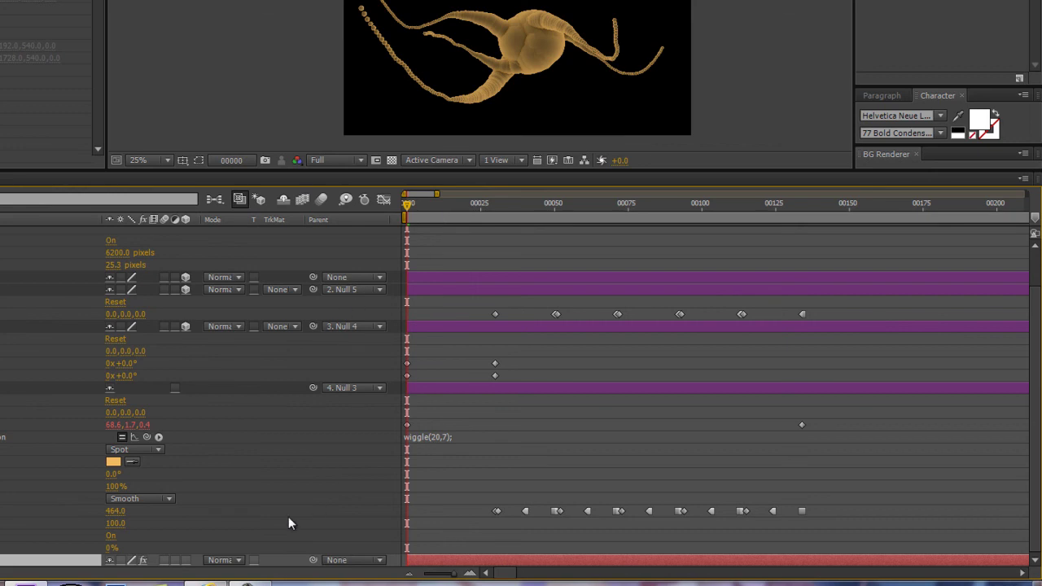
click(265, 578)
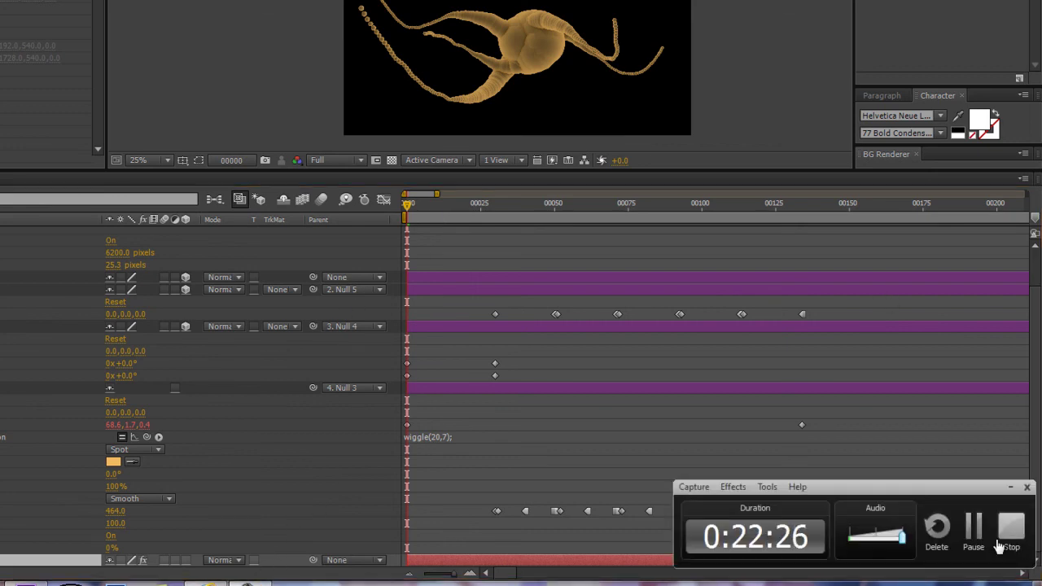